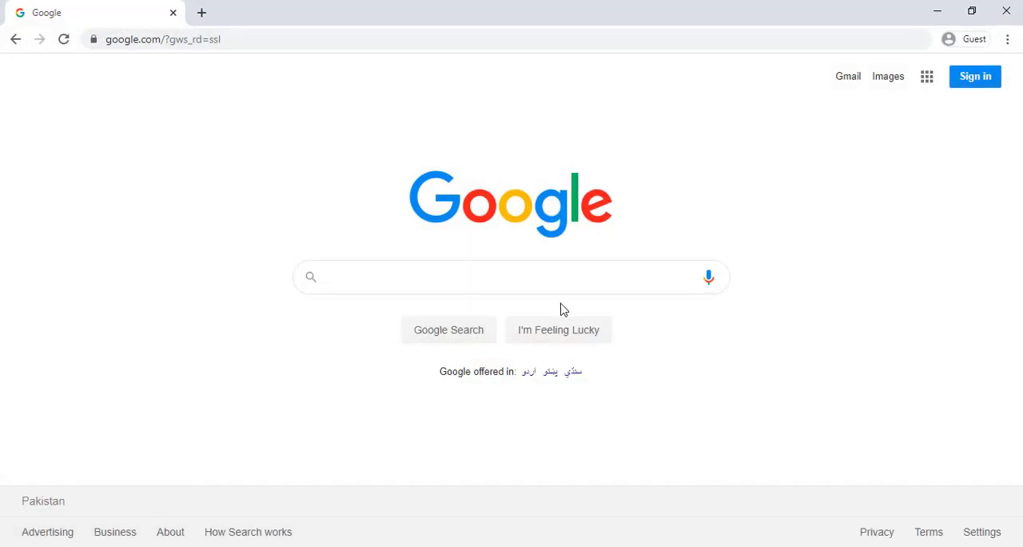
Search Google for "facebook cover page size".
left_click(413, 269)
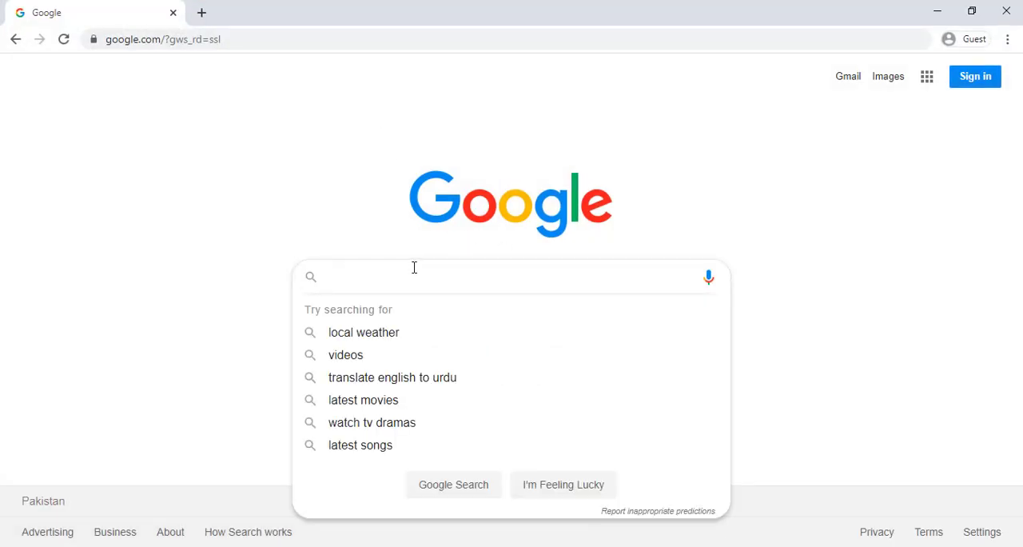
type("fa")
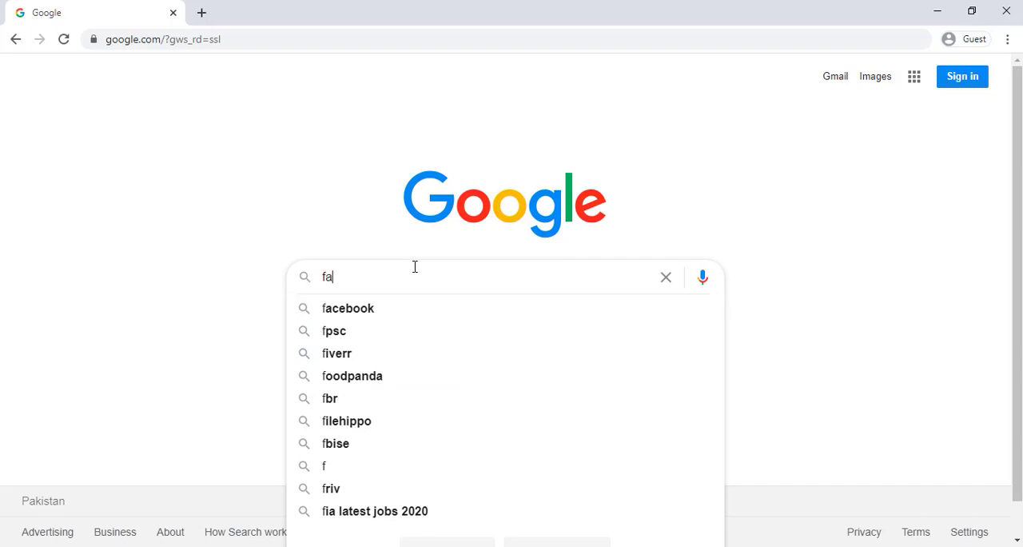
type("cebook")
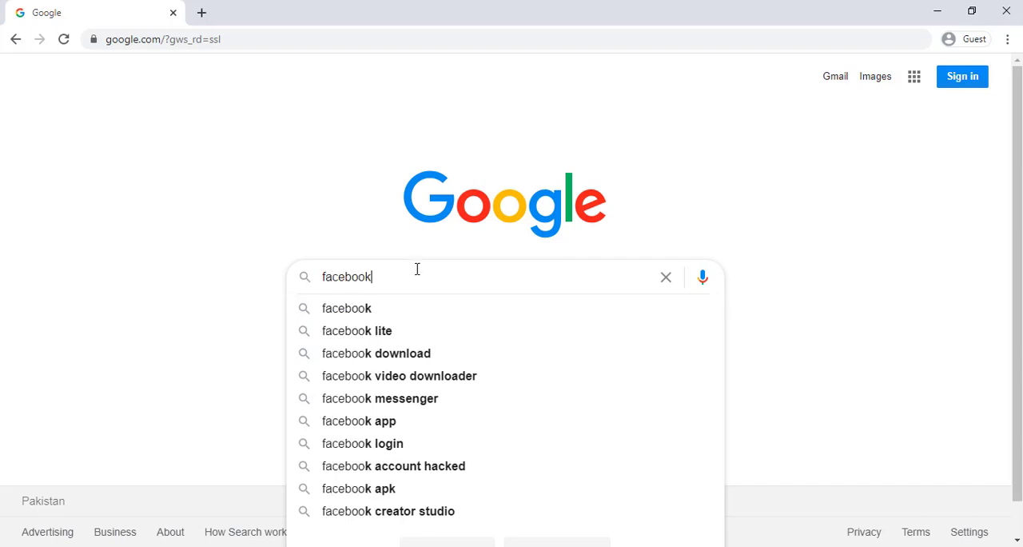
type(" cover ")
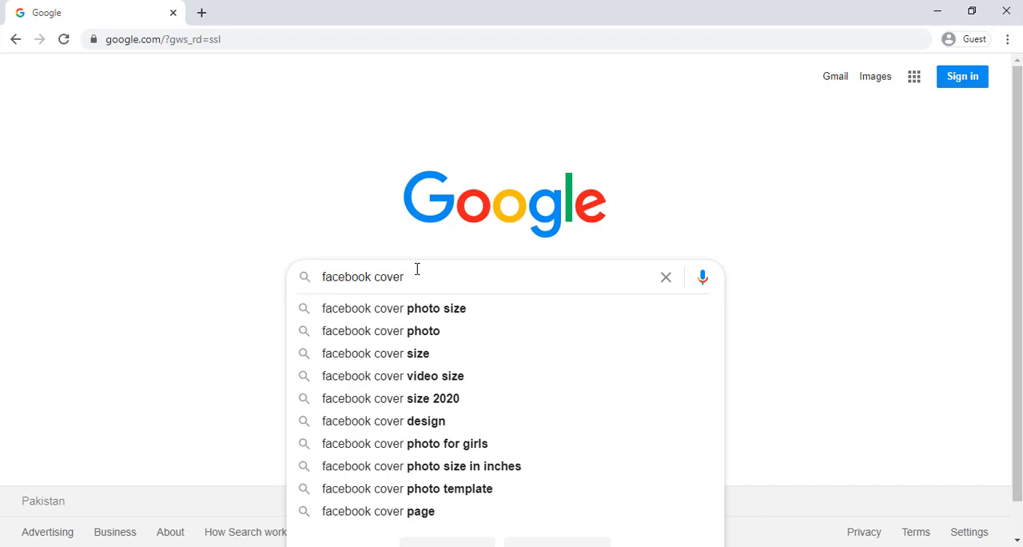
type("page size")
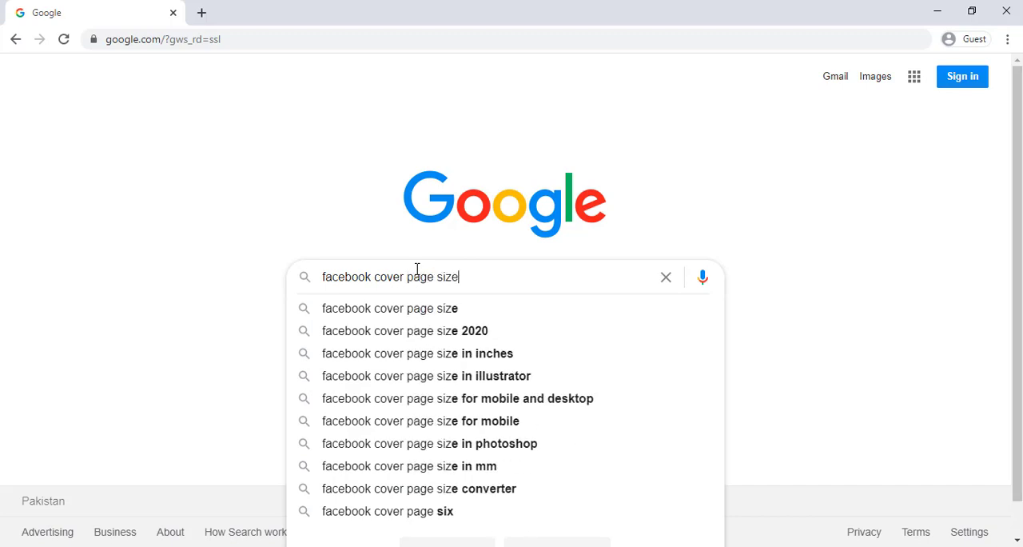
key("Return")
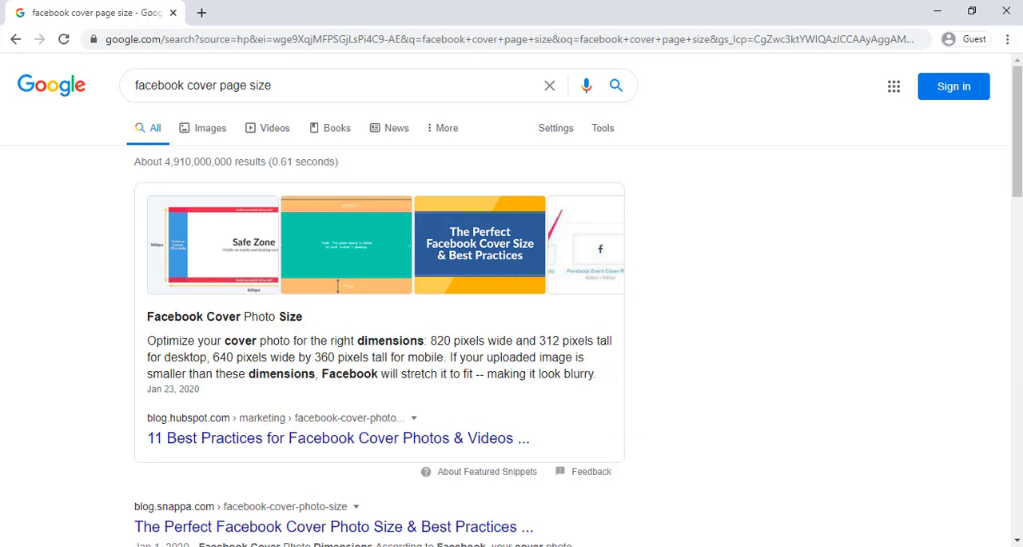
Switch to Photoshop and start a new document 820 pixels wide and 312 pixels high.
left_click(511, 545)
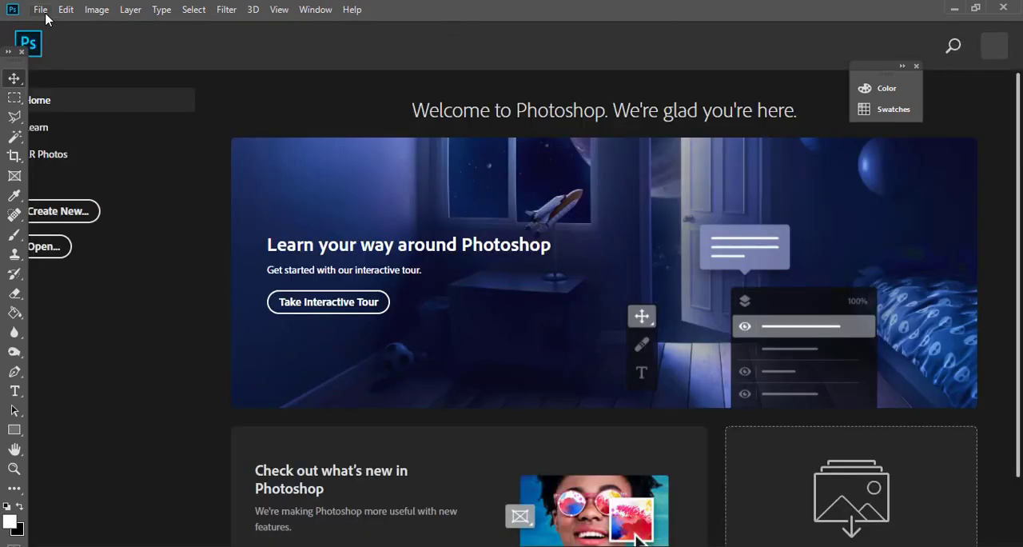
left_click(41, 11)
left_click(47, 27)
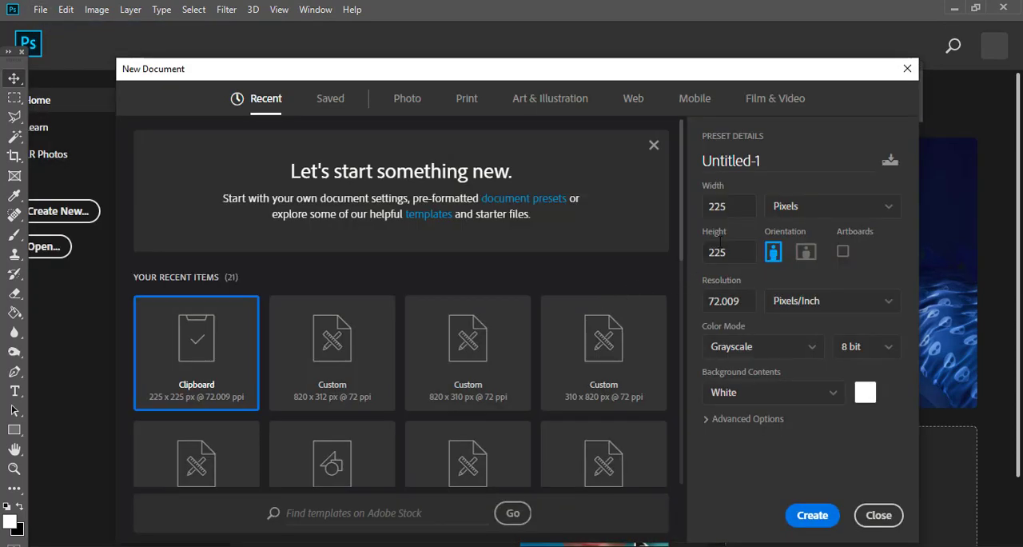
left_click(739, 214)
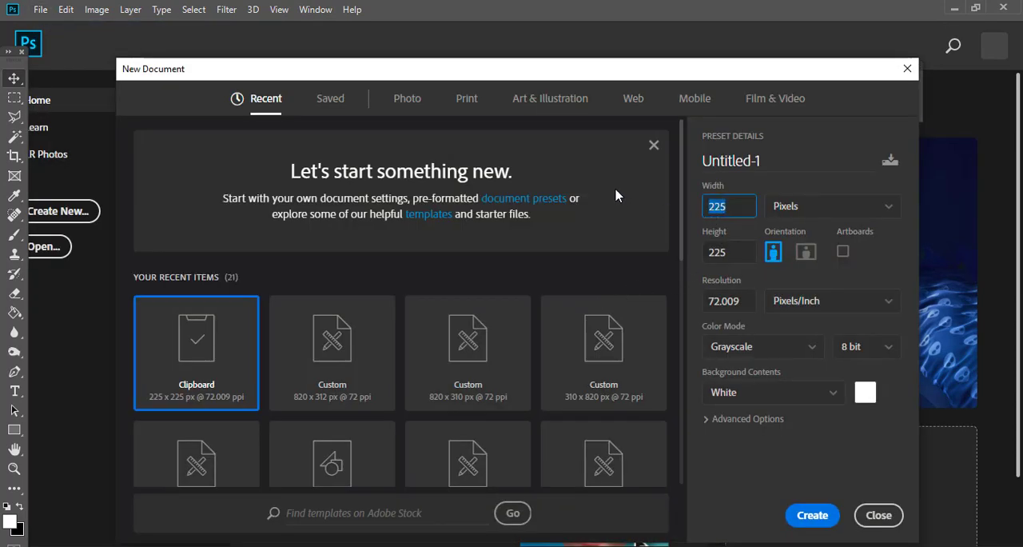
type("820")
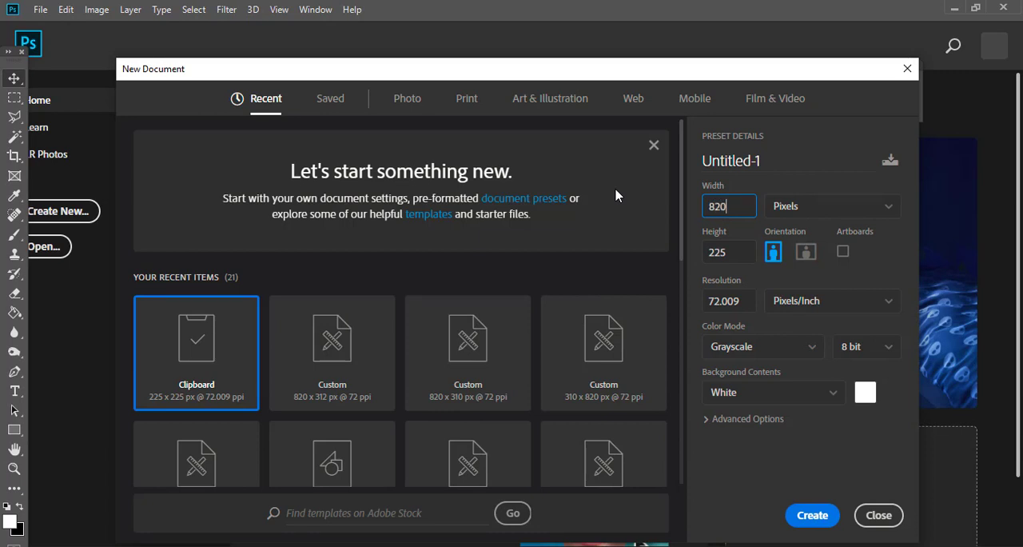
key("Tab")
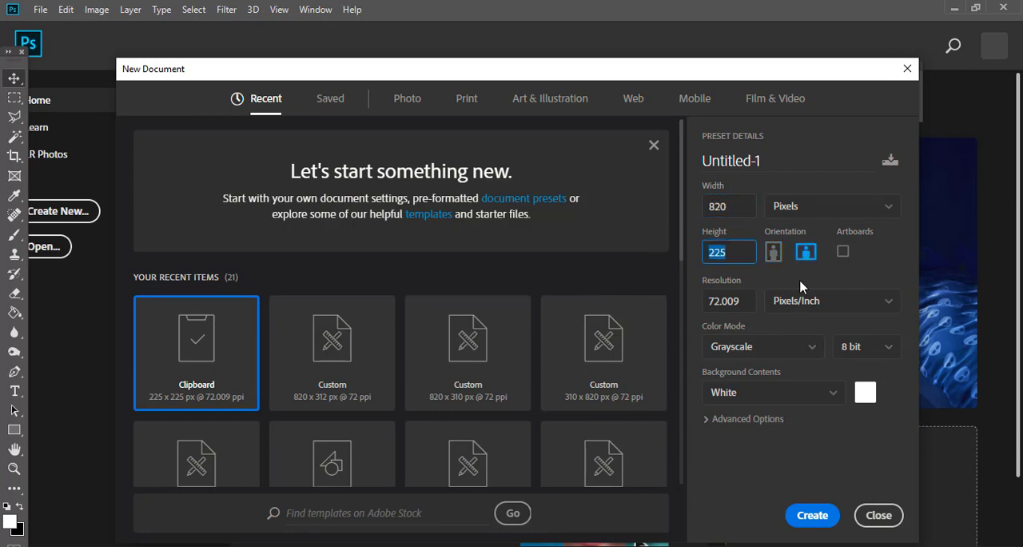
type("312")
Set the resolution to 72 pixels/inch and the color mode to RGB Color, and create the document.
left_click(748, 301)
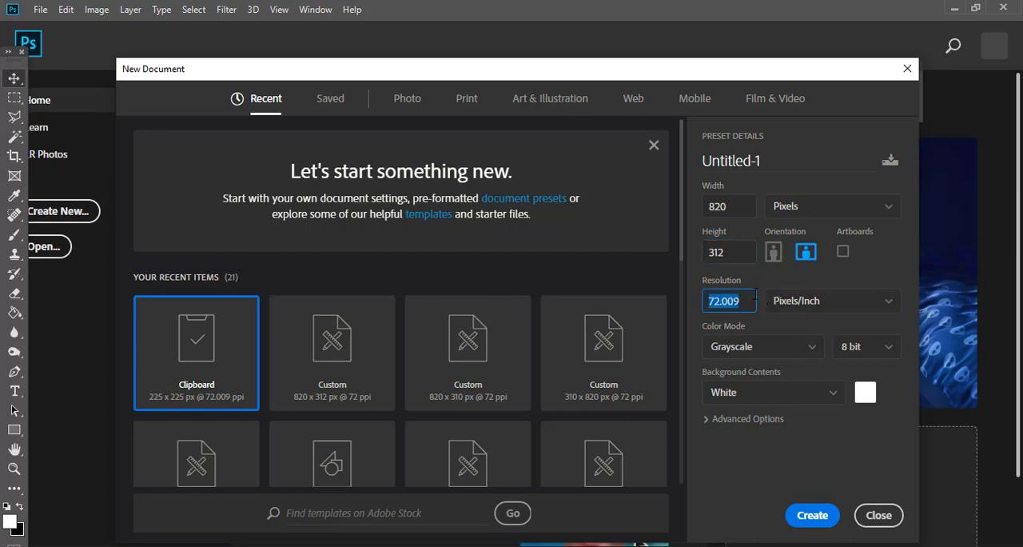
type("72")
left_click(794, 354)
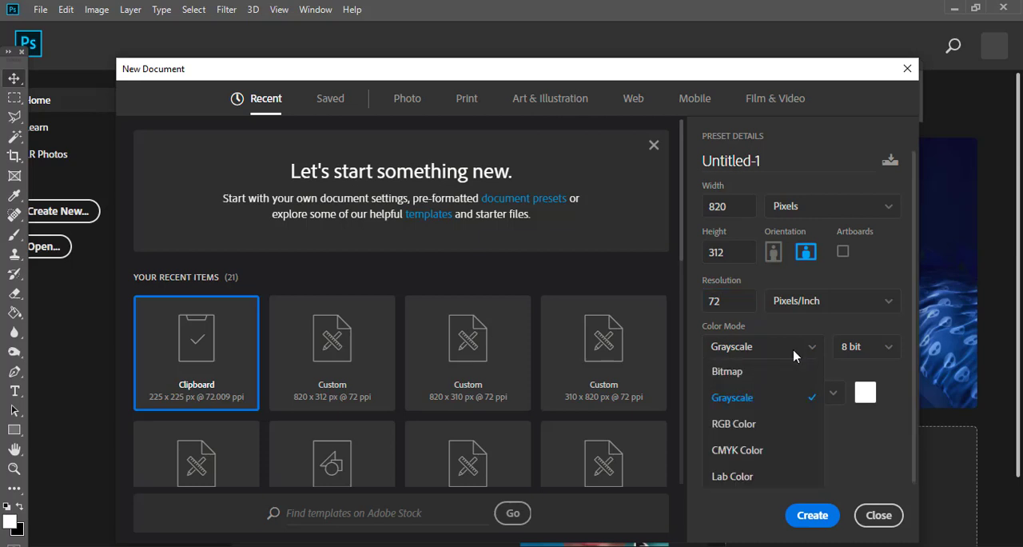
left_click(759, 426)
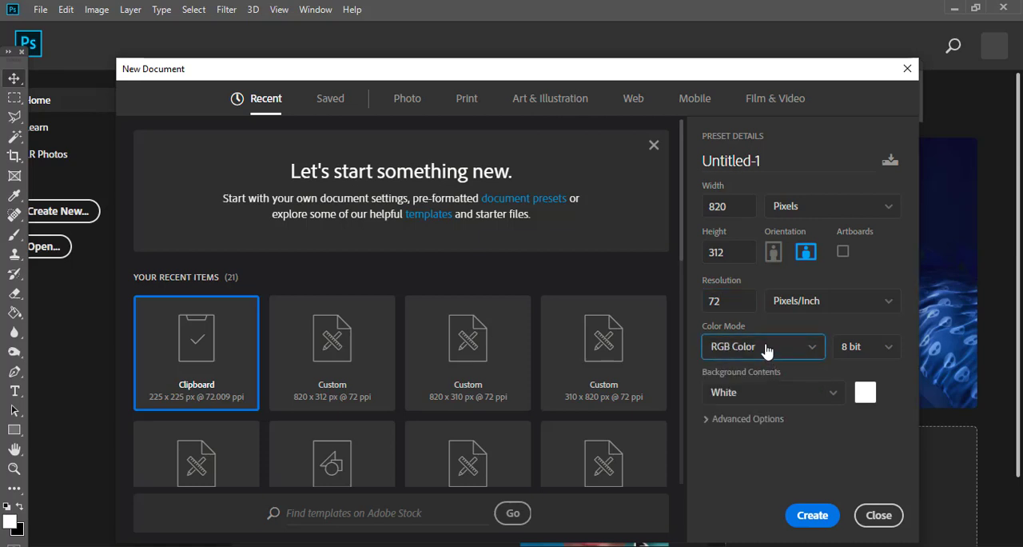
left_click(813, 515)
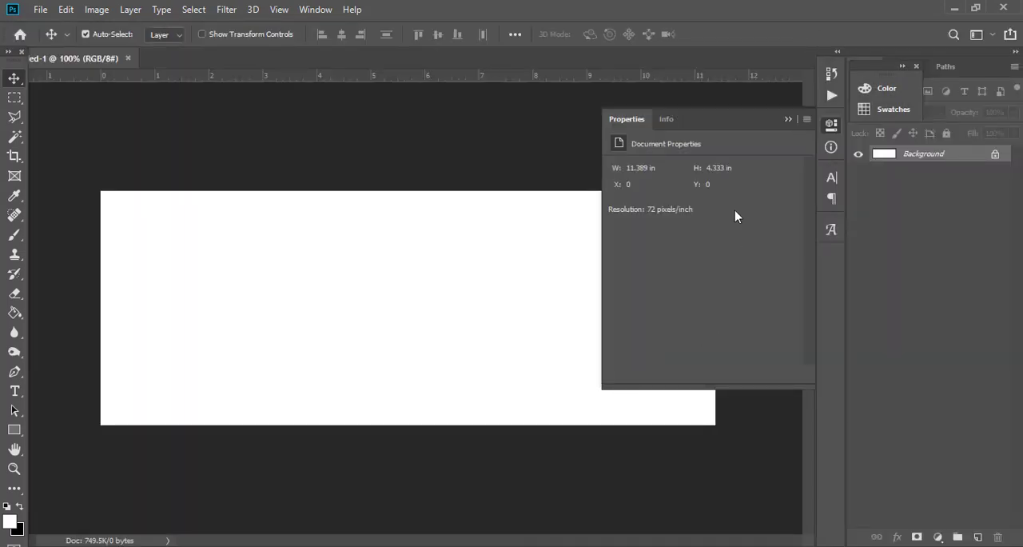
left_click(788, 118)
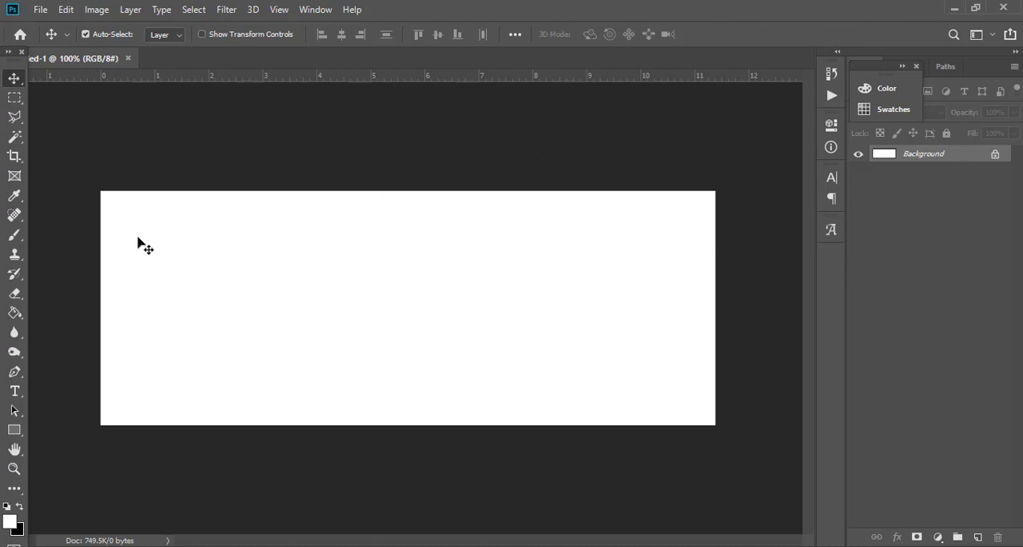
Set the Rectangle tool's fill to white and add a new empty layer above the Background.
left_click(13, 433)
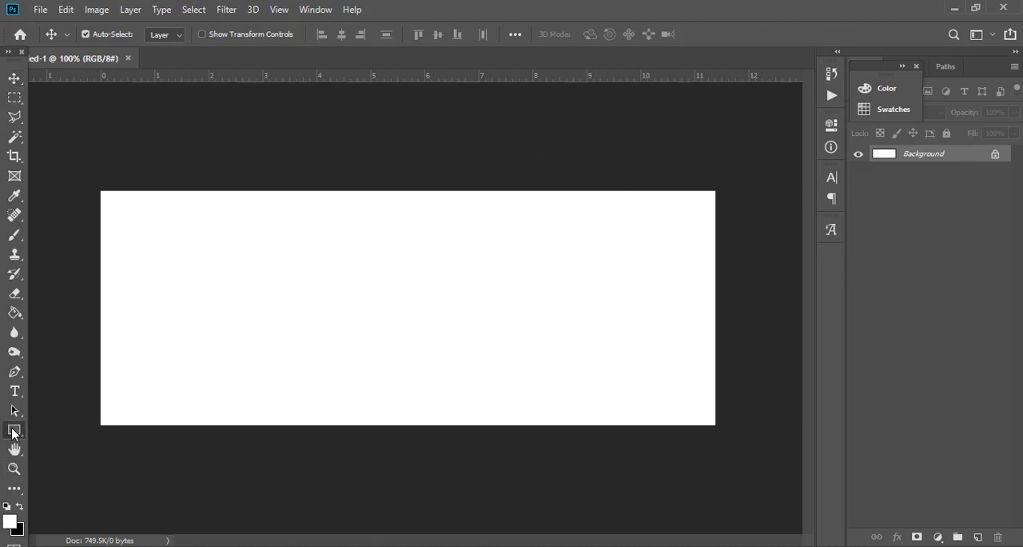
left_click(171, 36)
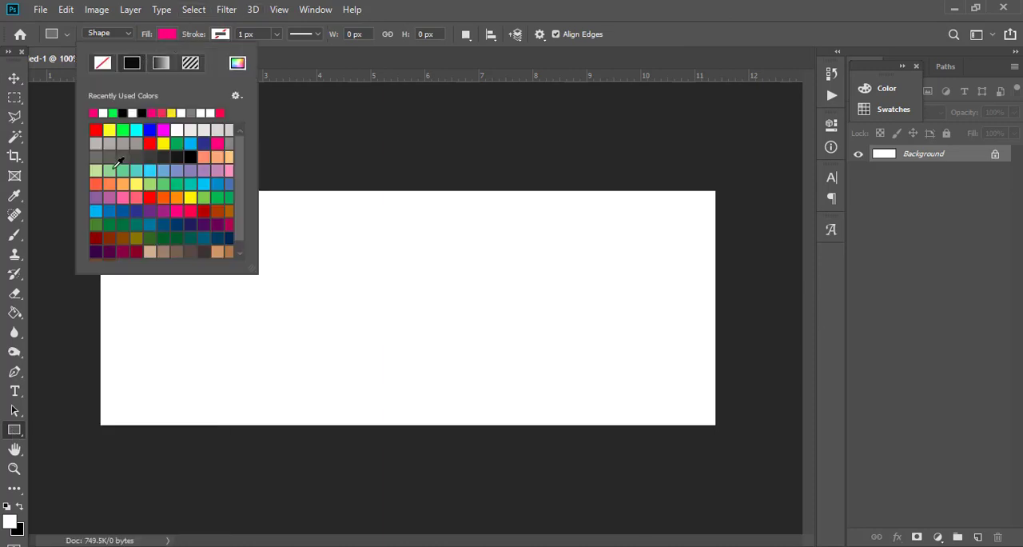
left_click(108, 115)
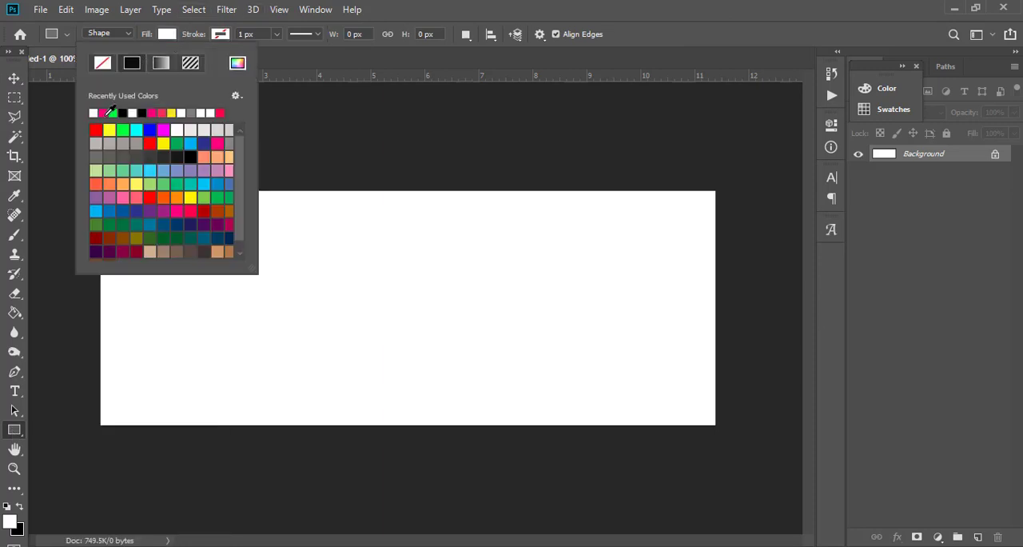
left_click(103, 113)
left_click(94, 113)
left_click(979, 539)
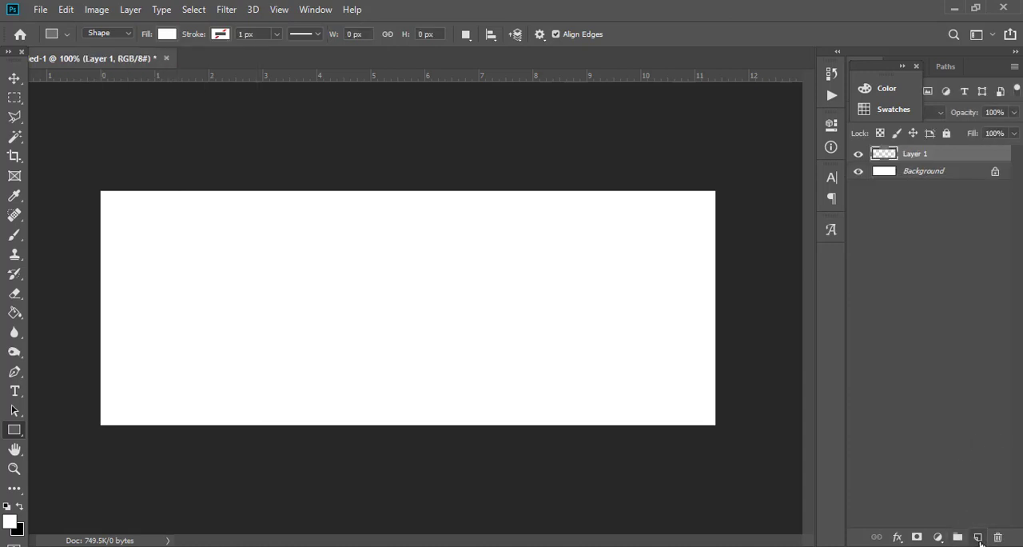
Hide the Background layer and draw a white rectangle about 348 by 311 px from the canvas's upper-left corner.
left_click(15, 431)
left_click(167, 34)
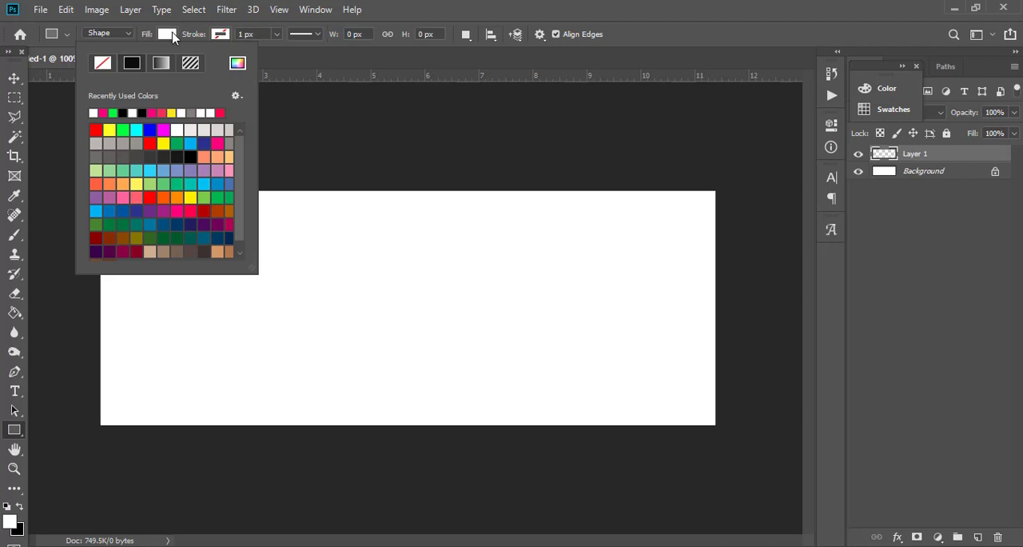
left_click(230, 35)
left_click(227, 36)
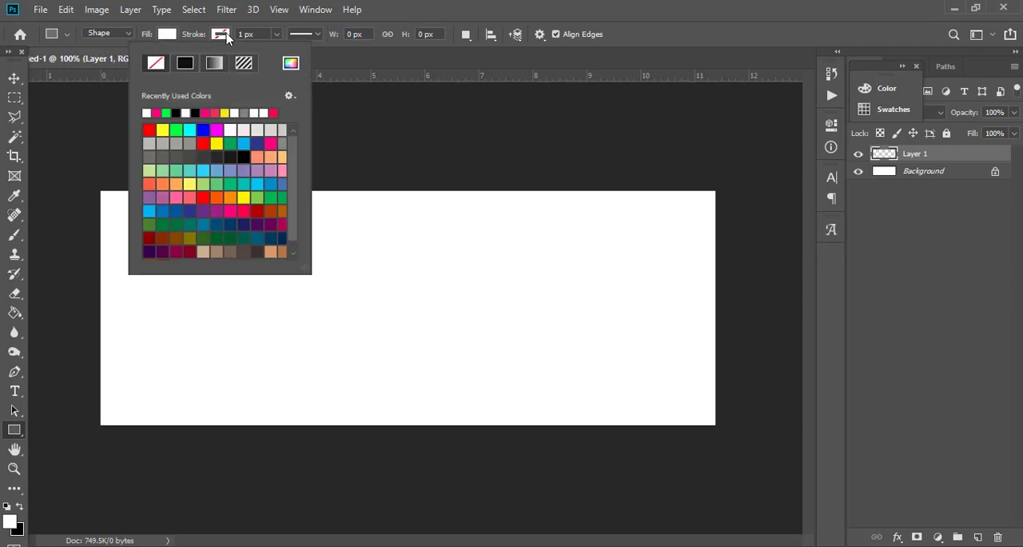
left_click(171, 35)
left_click(170, 34)
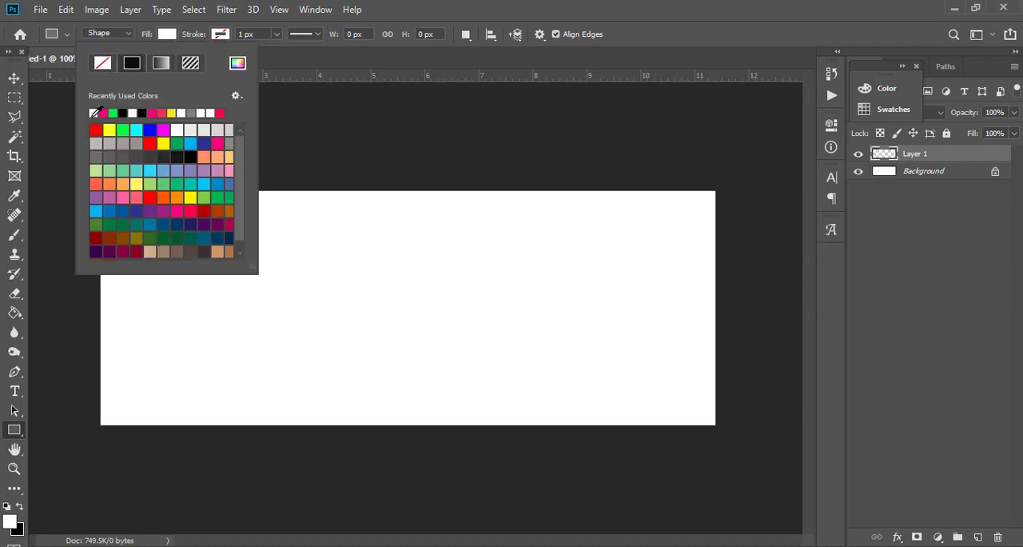
left_click(913, 171)
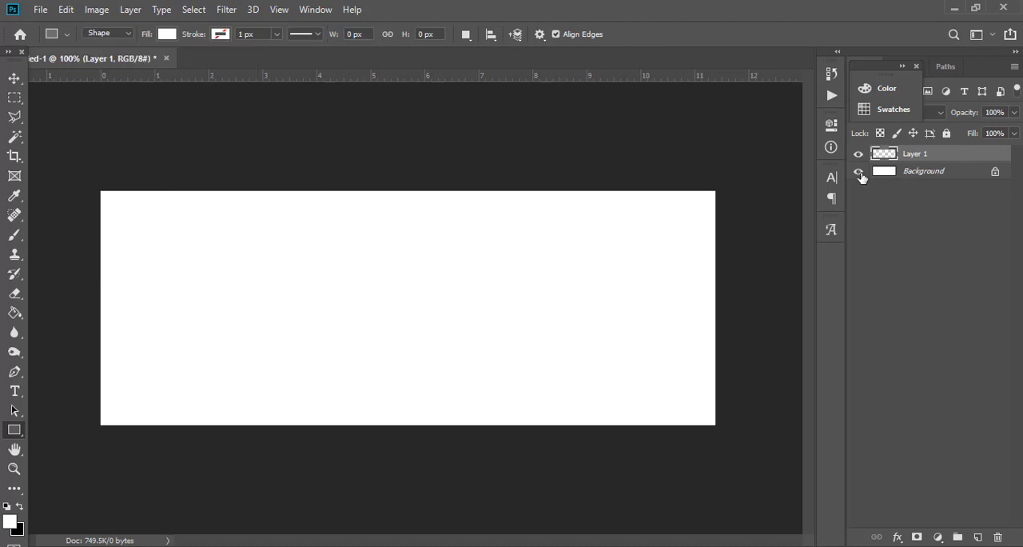
left_click(858, 171)
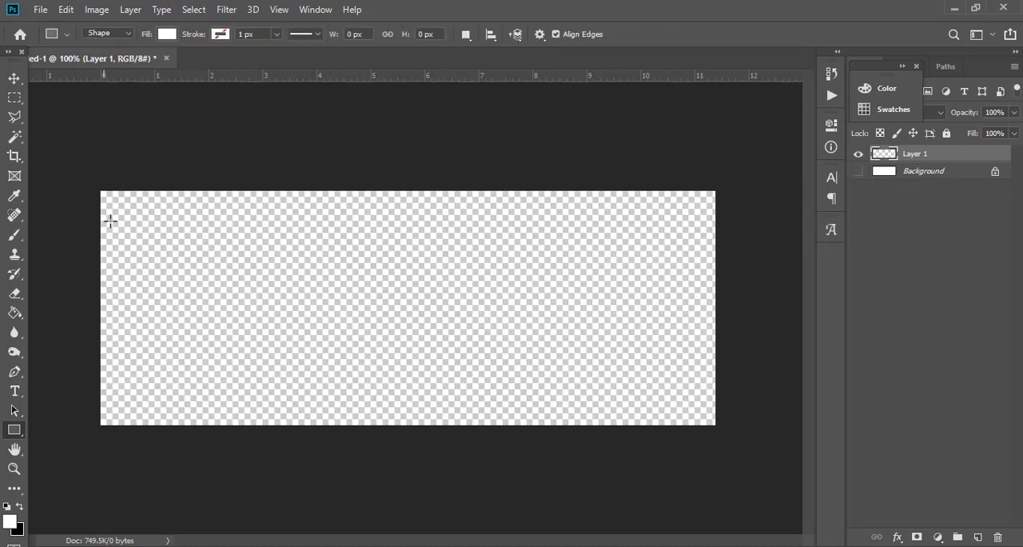
left_click_drag(101, 189, 362, 424)
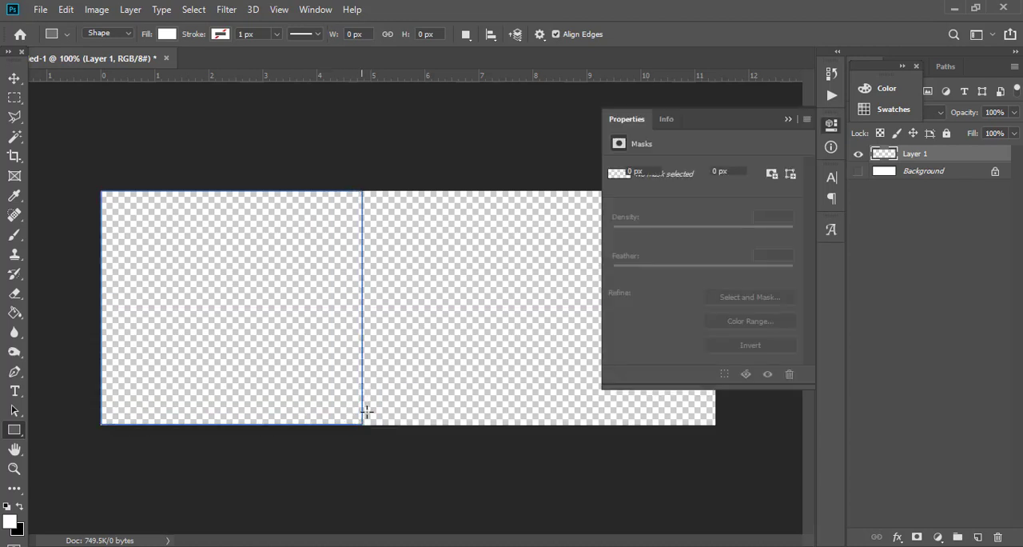
Distort the white rectangle, moving its lower-right corner inward and upper-right corner outward to slant the right edge about -28° horizontally.
right_click(258, 278)
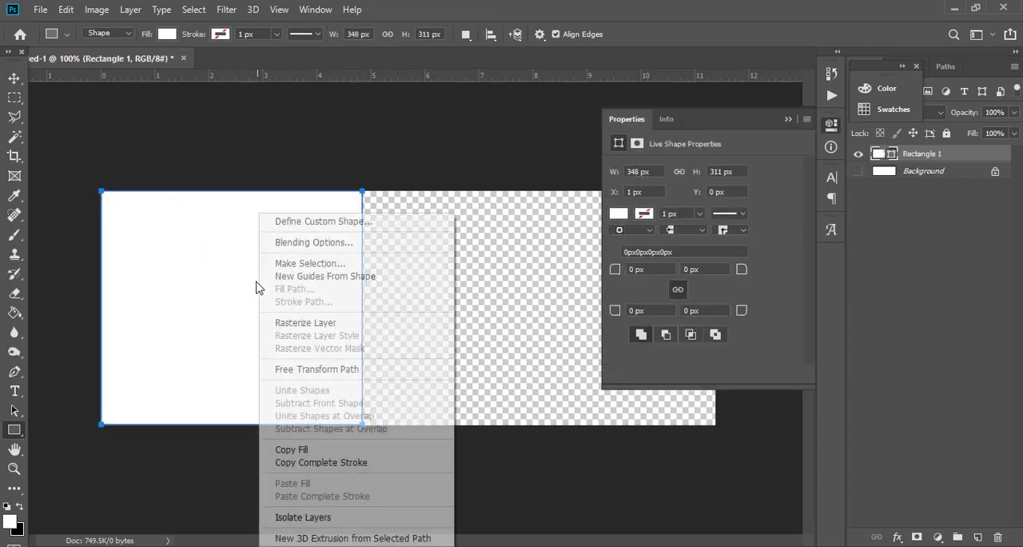
left_click(203, 258)
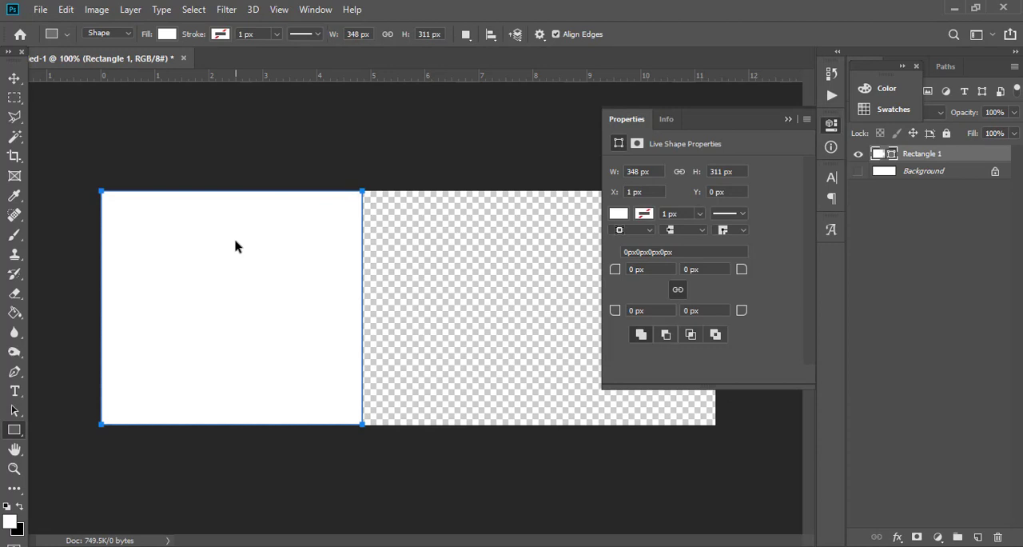
key("ctrl+t")
right_click(235, 246)
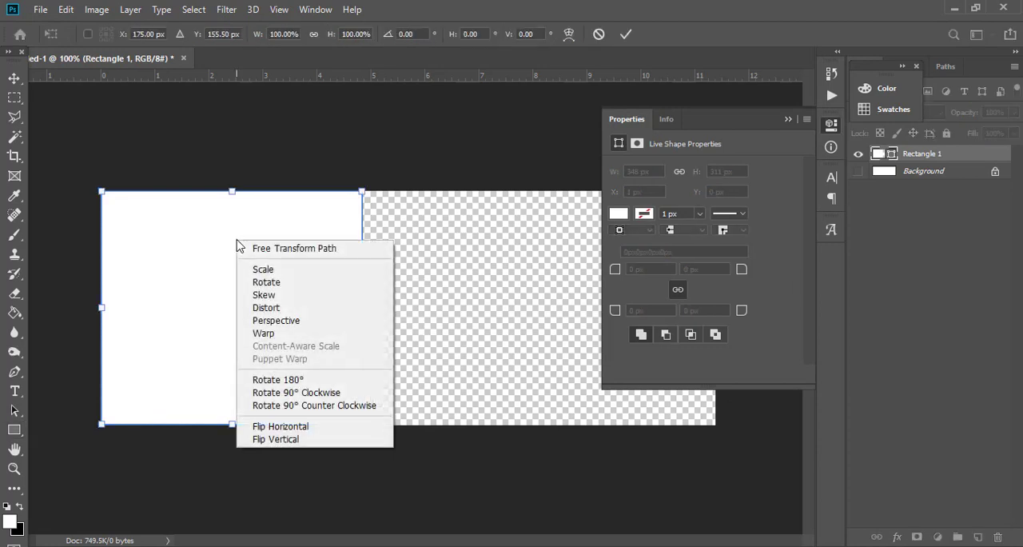
left_click(285, 308)
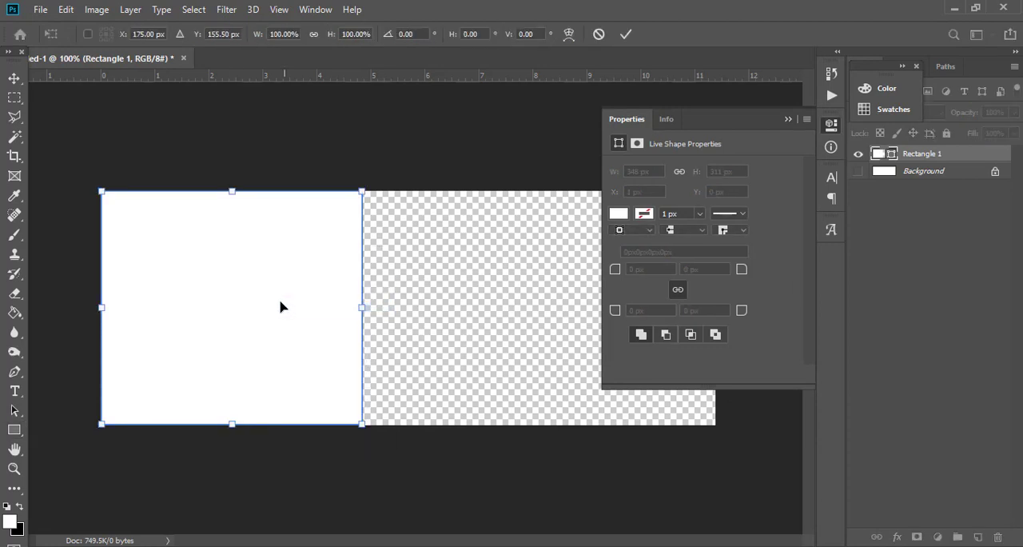
left_click(97, 10)
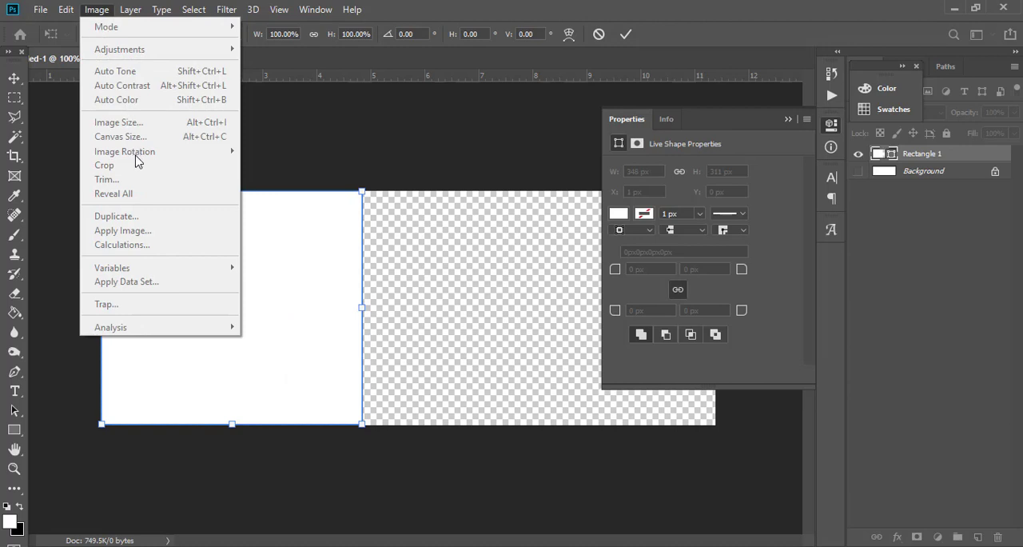
left_click(68, 8)
left_click(65, 10)
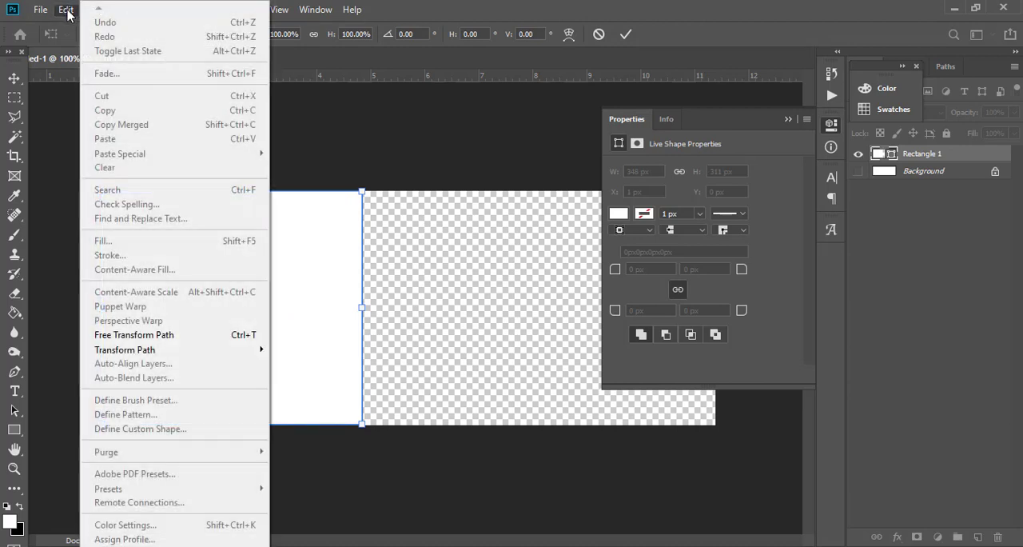
mouse_move(217, 352)
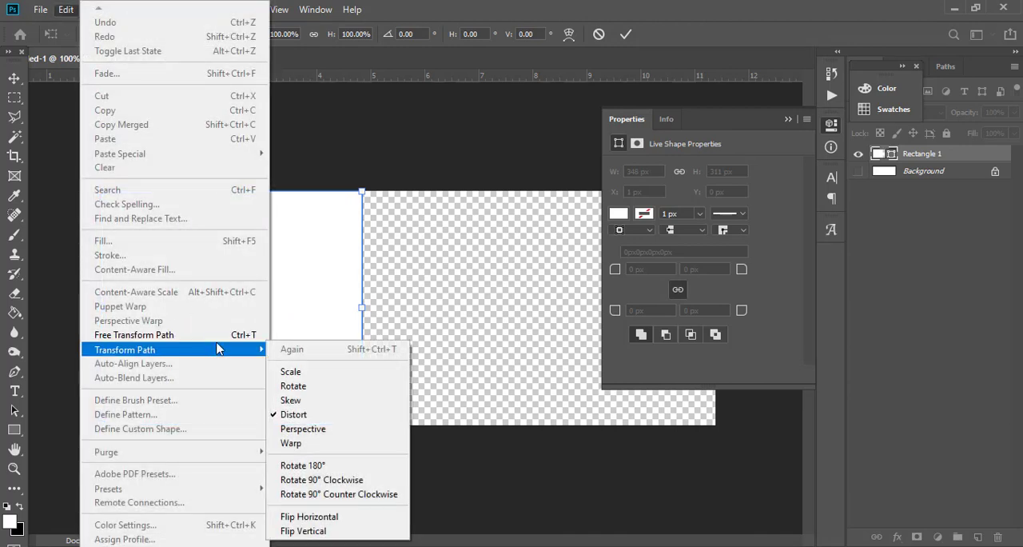
left_click(418, 287)
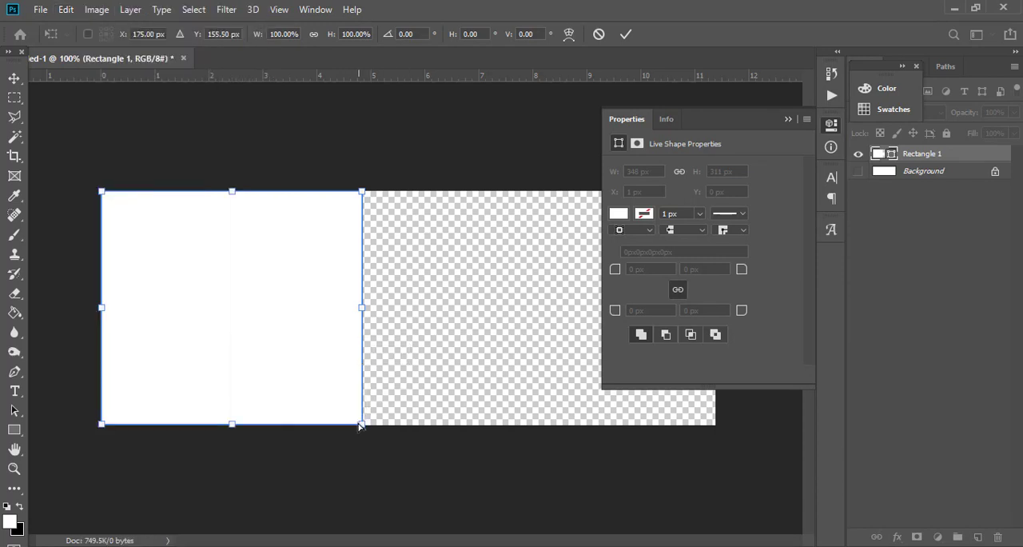
left_click_drag(361, 424, 268, 426)
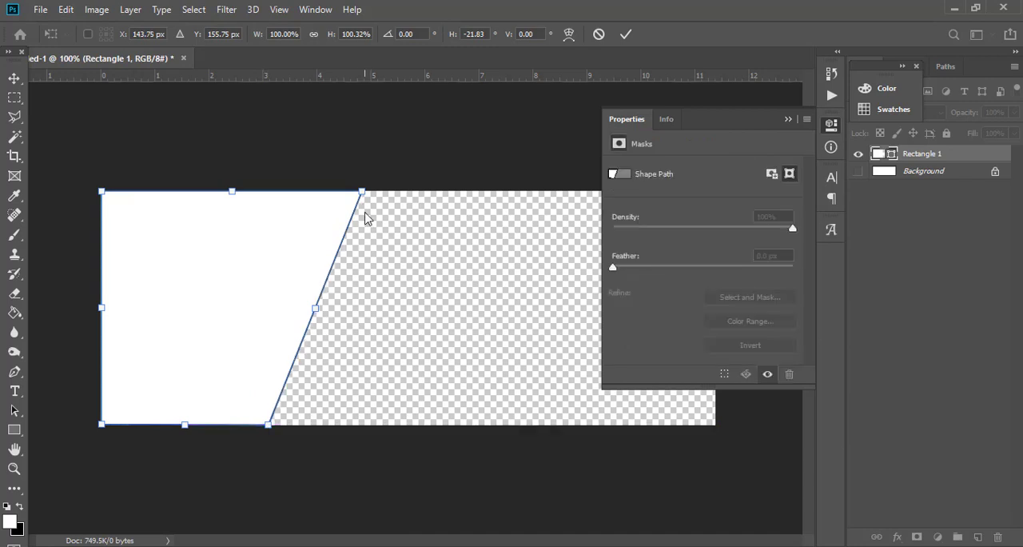
left_click_drag(364, 194, 427, 198)
left_click_drag(268, 428, 306, 424)
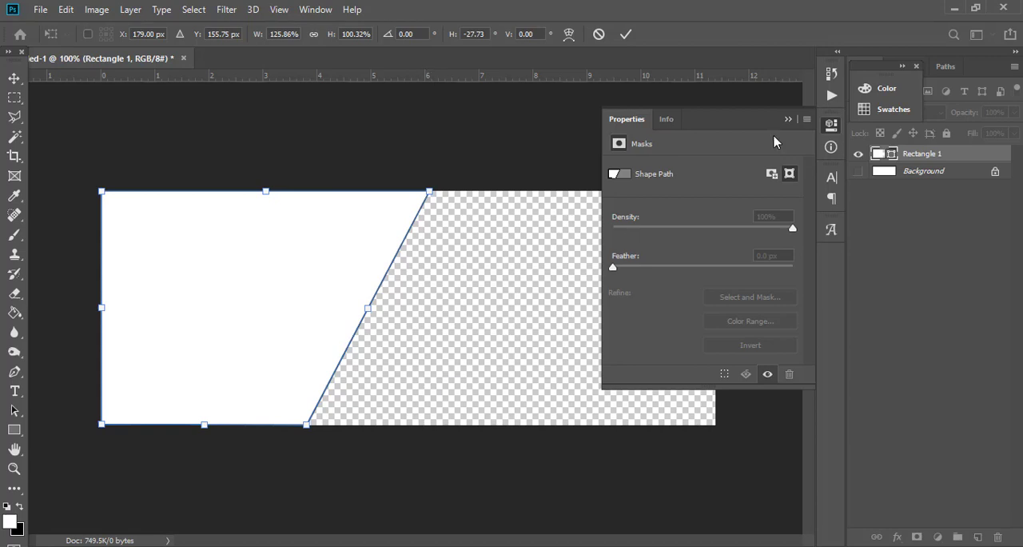
Steepen the slant to about -37° horizontal skew at about 139% width, apply the transform as a regular path, and deselect the shape.
left_click(793, 120)
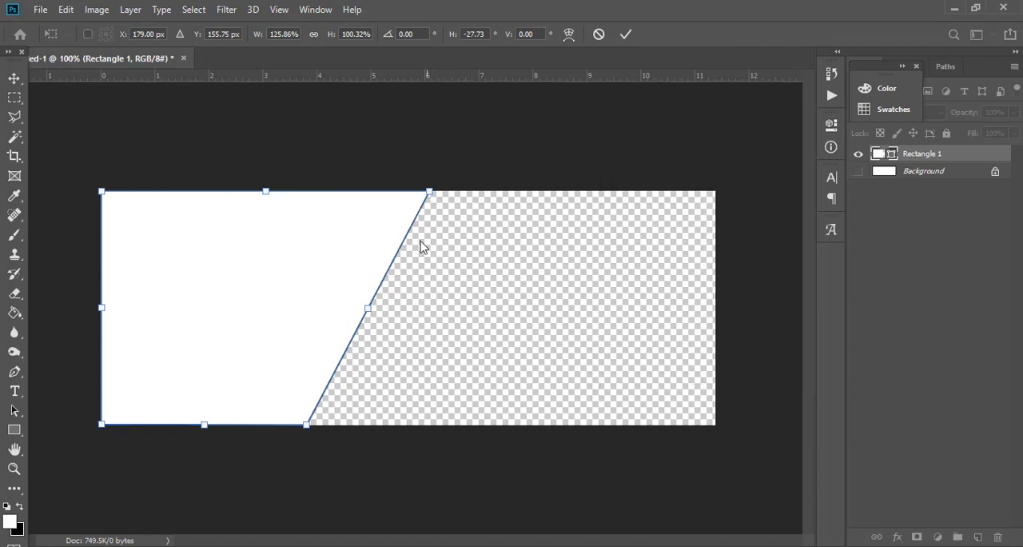
left_click_drag(308, 426, 289, 424)
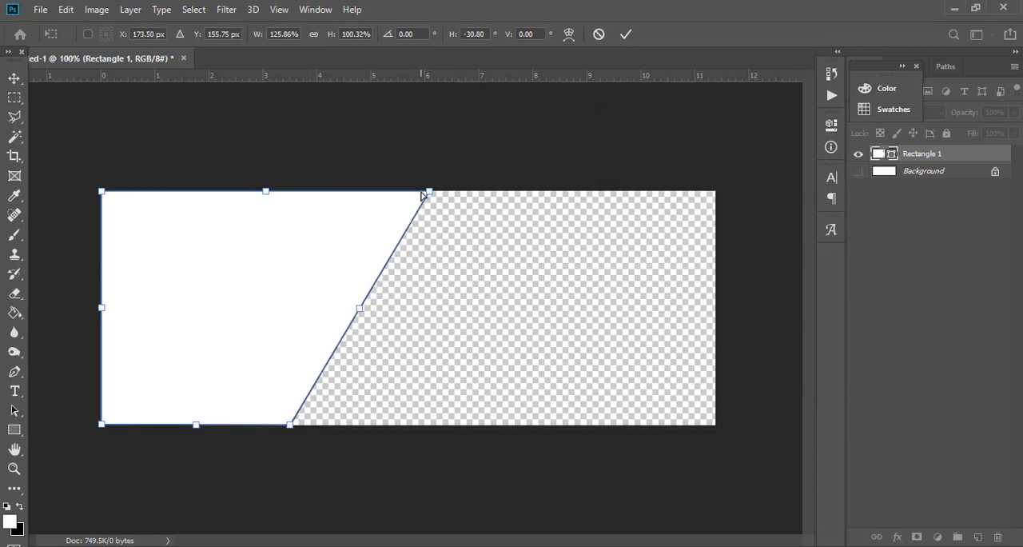
left_click_drag(430, 195, 464, 193)
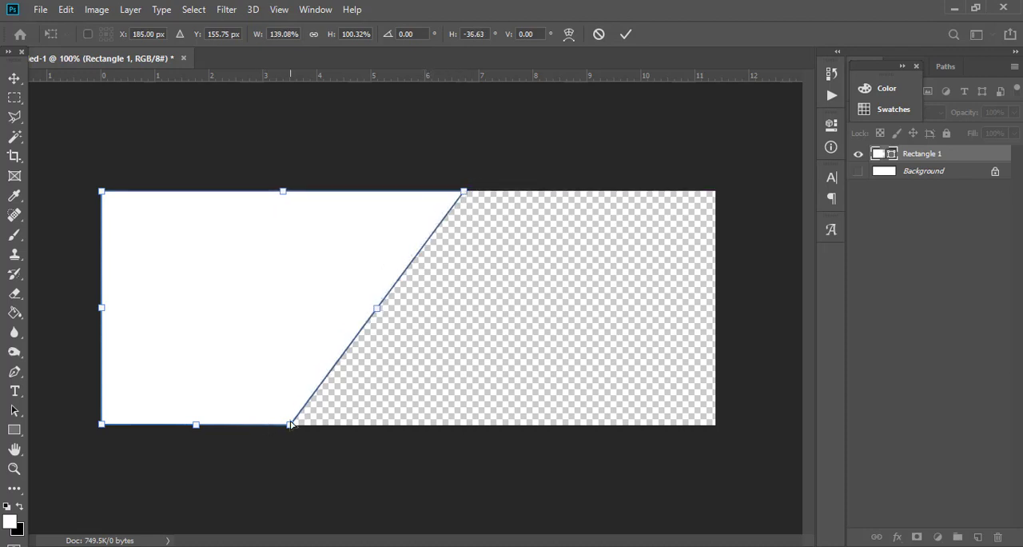
left_click_drag(289, 426, 284, 424)
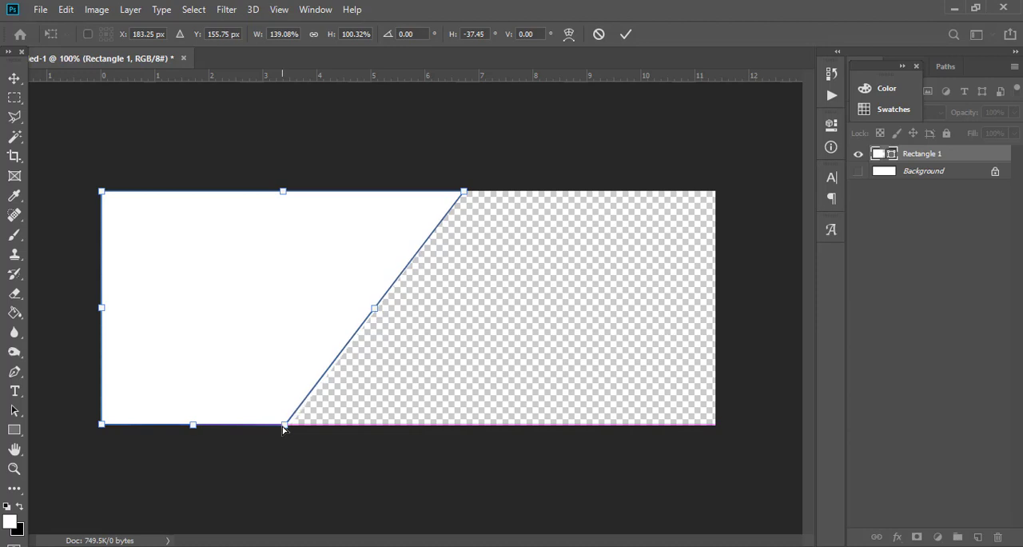
left_click(23, 81)
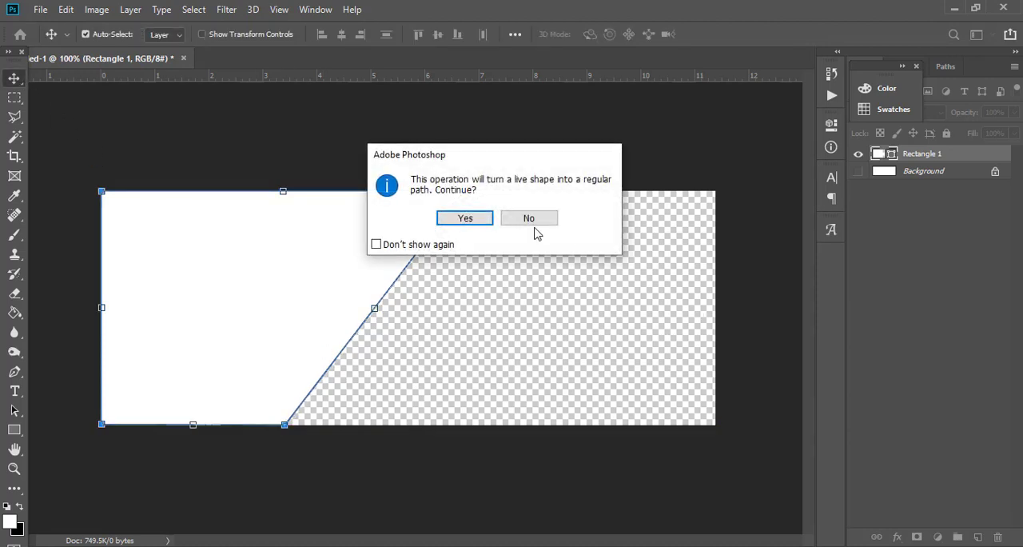
left_click(467, 219)
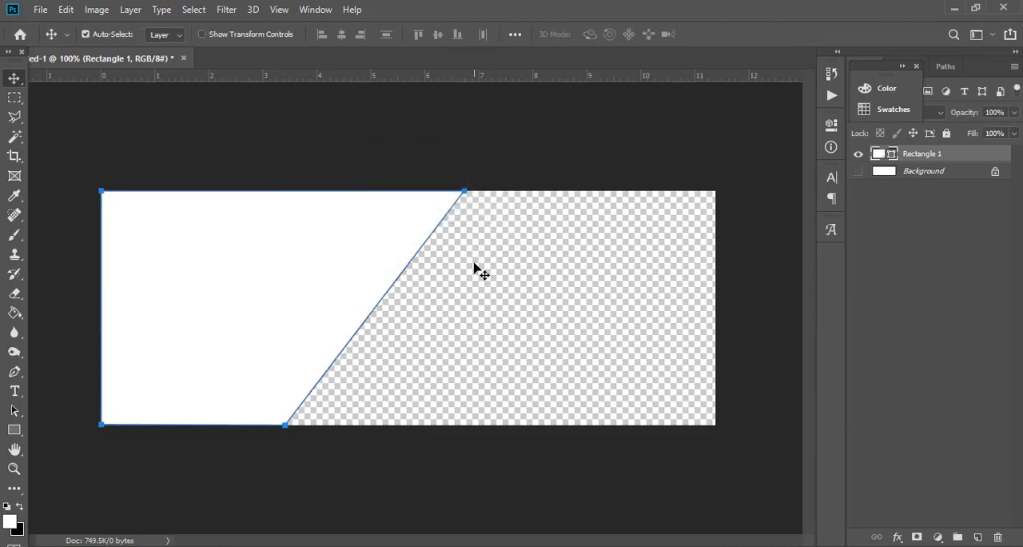
left_click(471, 269)
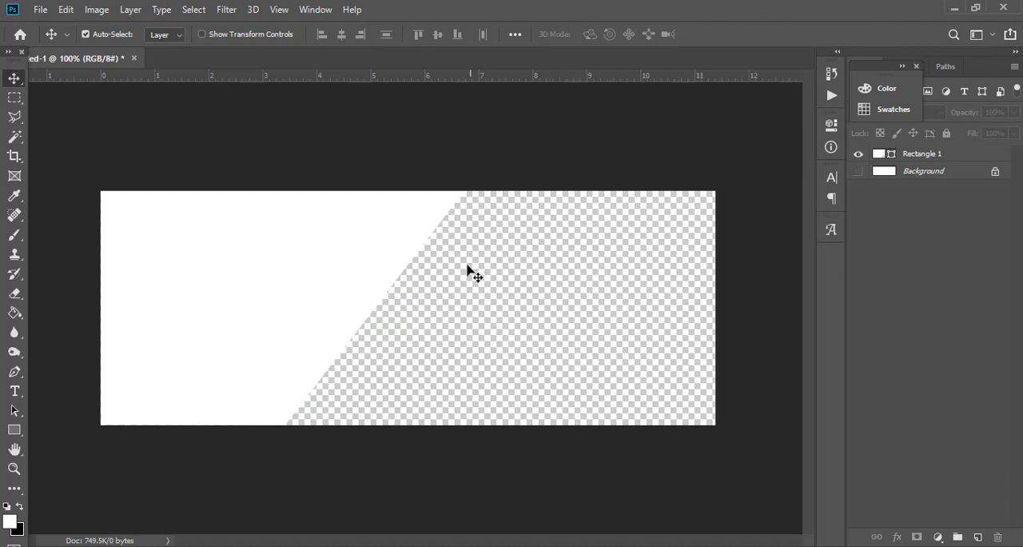
Duplicate the Rectangle 1 layer, place the copy beneath the original, and select Rectangle 1.
left_click(933, 153)
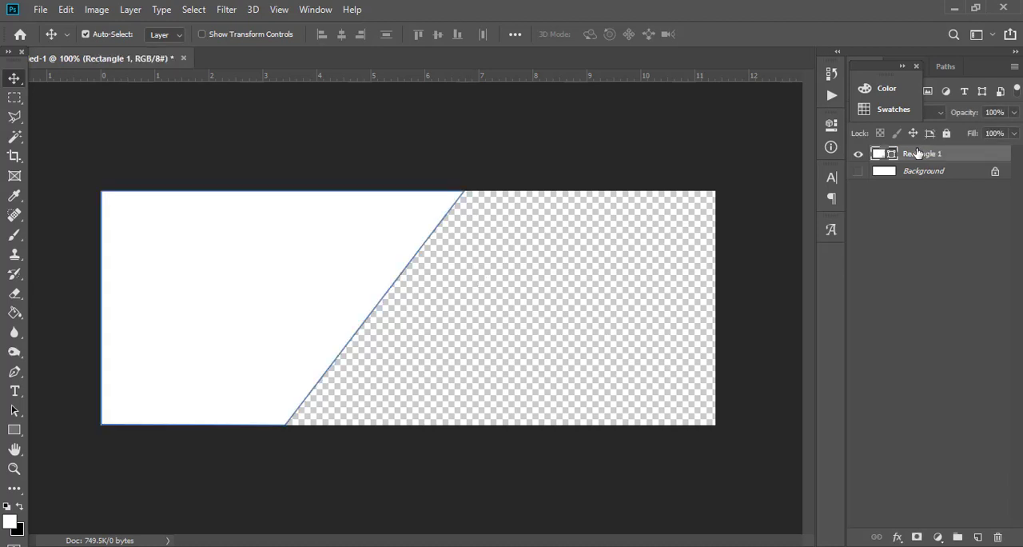
key("ctrl")
key("ctrl+j")
left_click(964, 171)
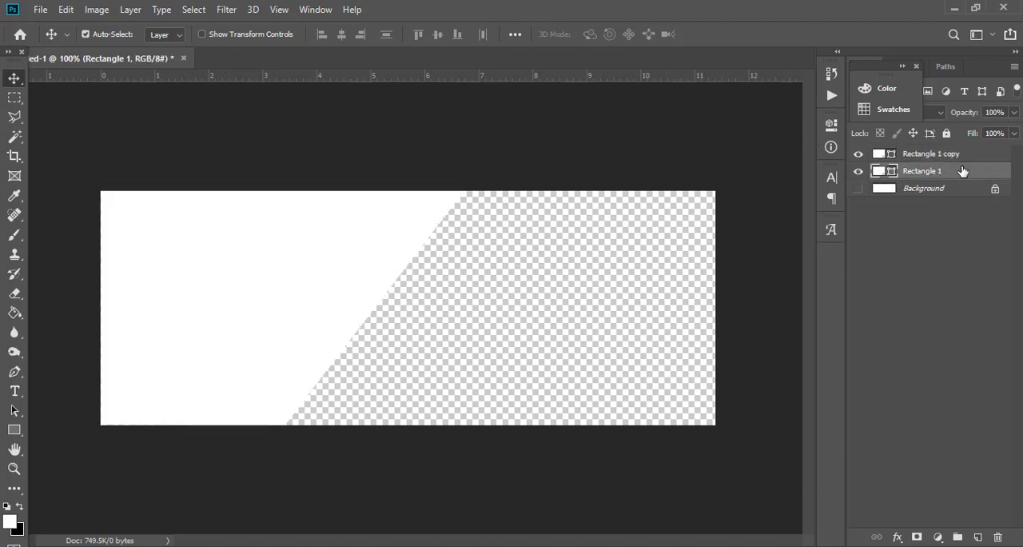
left_click(954, 155)
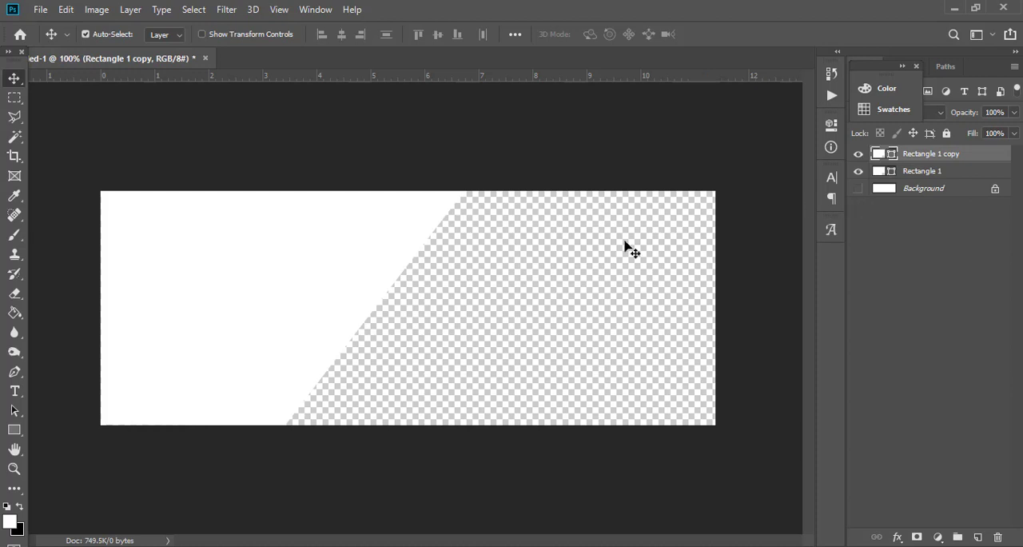
left_click_drag(951, 158, 950, 173)
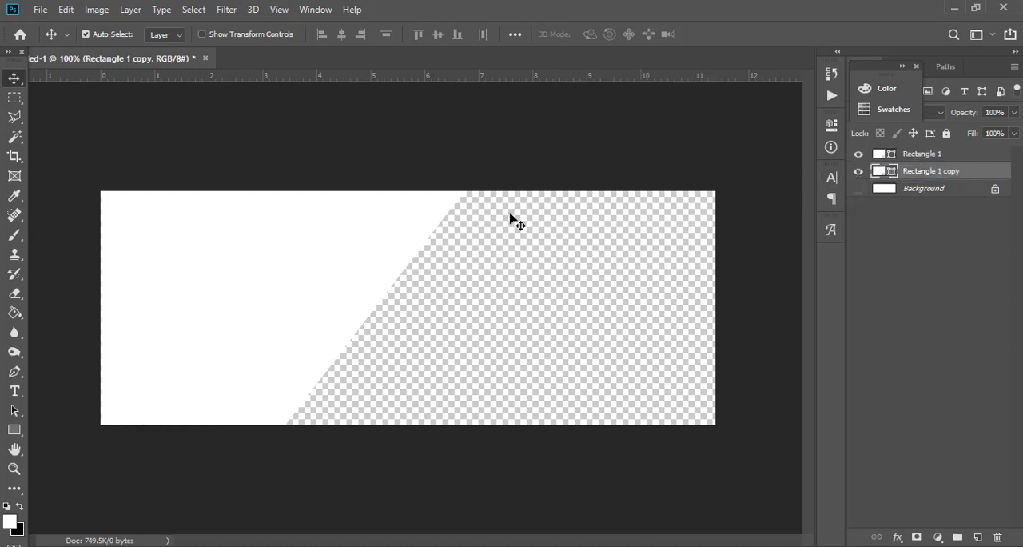
left_click(931, 155)
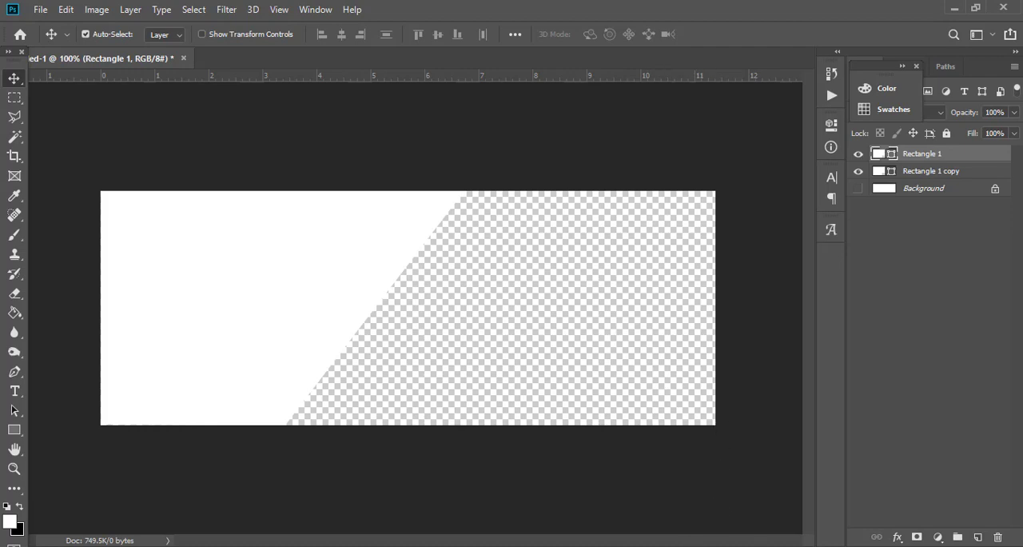
Switch to the web browser and open pexels.com in the empty tab.
key("alt+Tab")
left_click(200, 13)
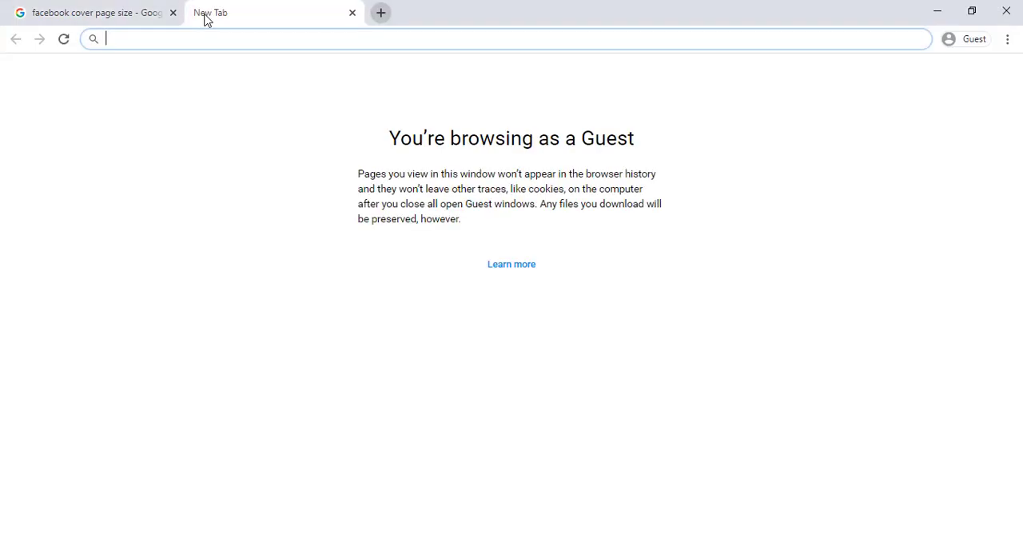
type("pexels")
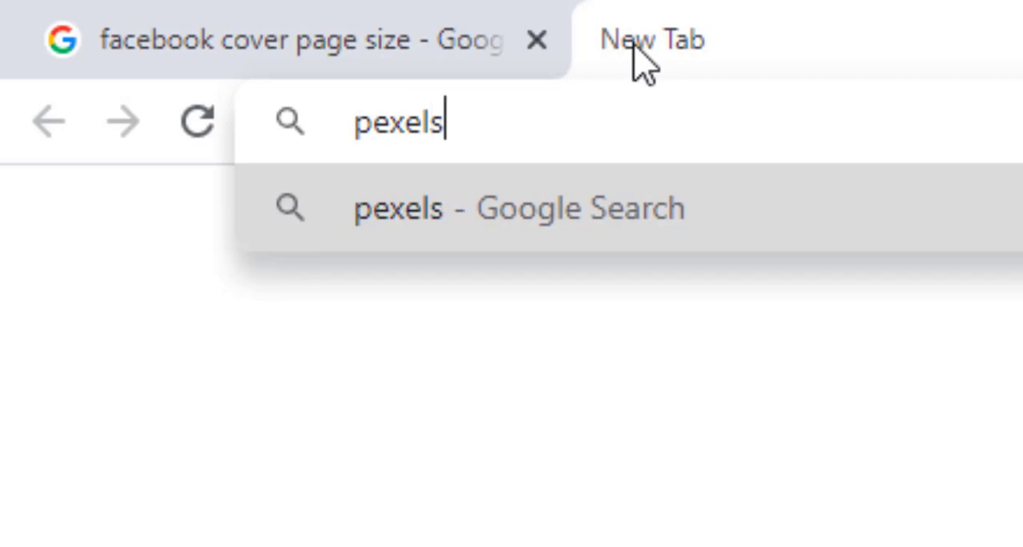
type(".com")
key("Return")
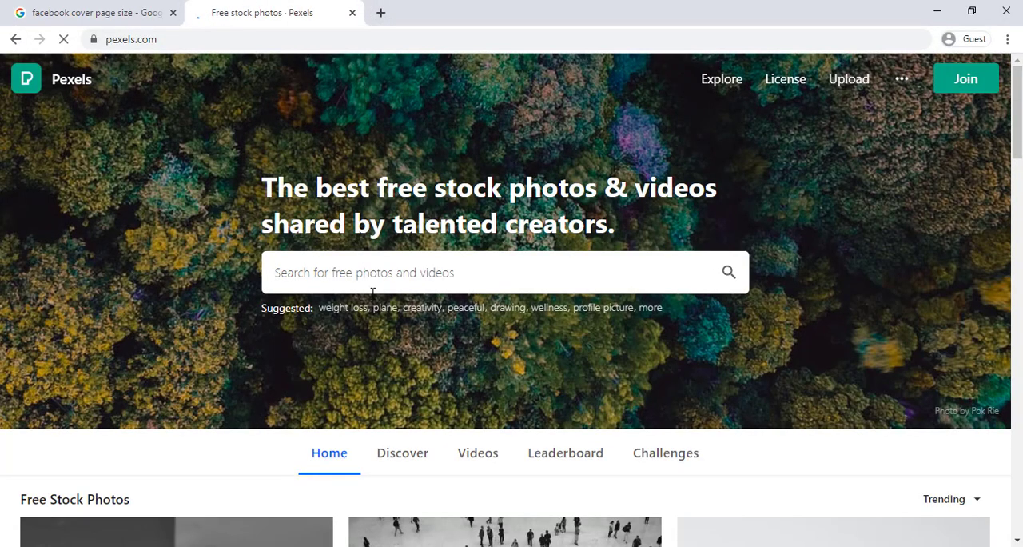
Search Pexels for "office desk" and open the photo of a hand using a white mouse beside a keyboard.
left_click(376, 274)
type("of")
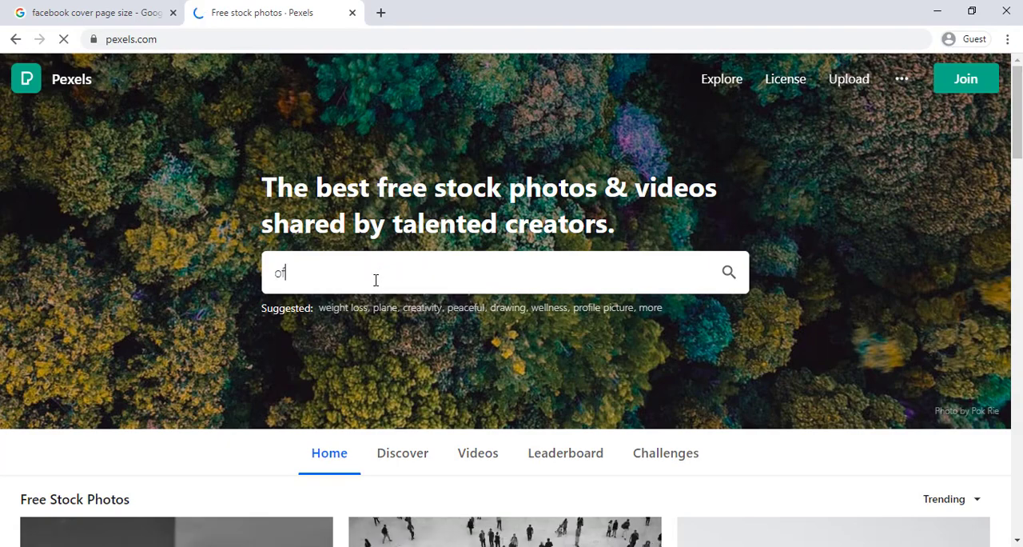
type("fice desk")
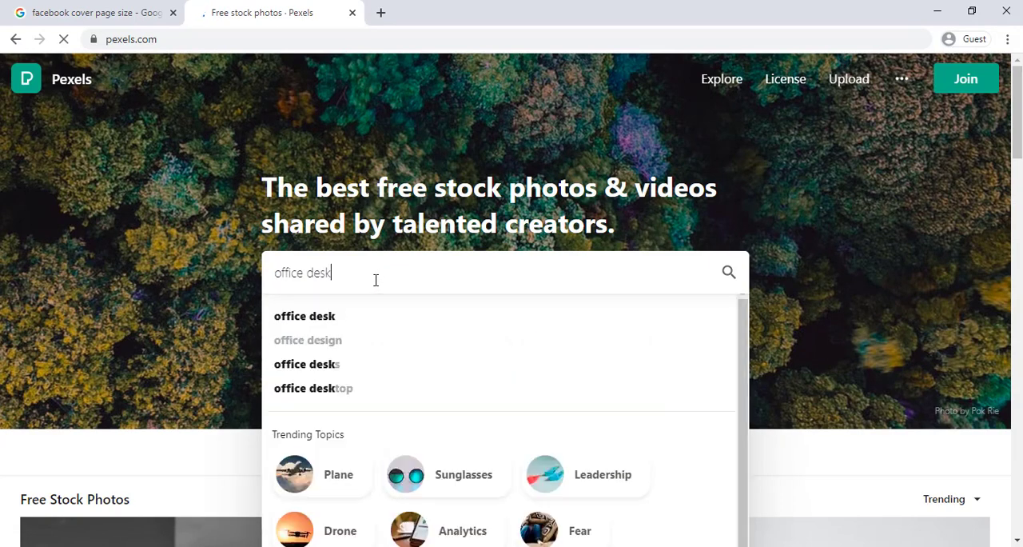
scroll(375, 206, "down", 10)
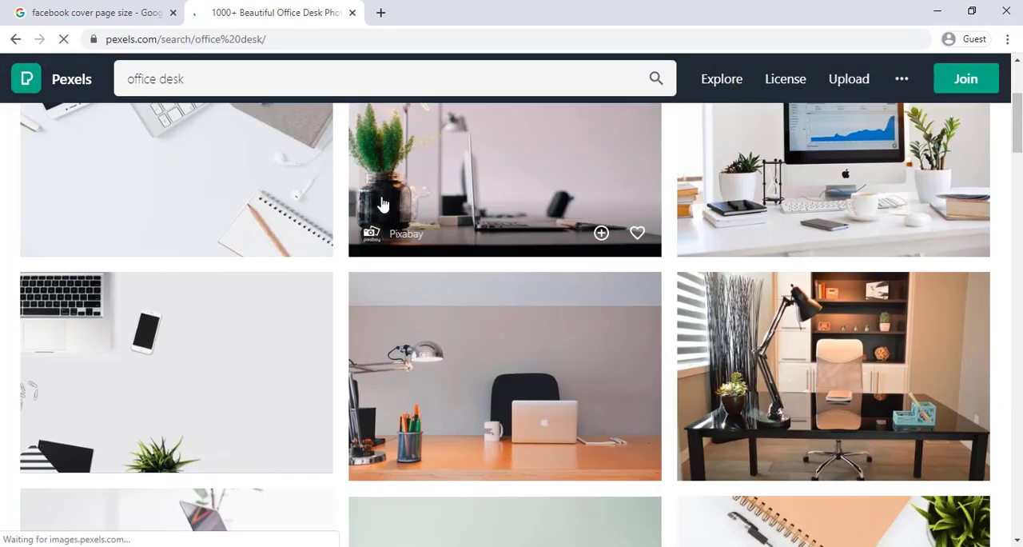
scroll(343, 209, "down", 15)
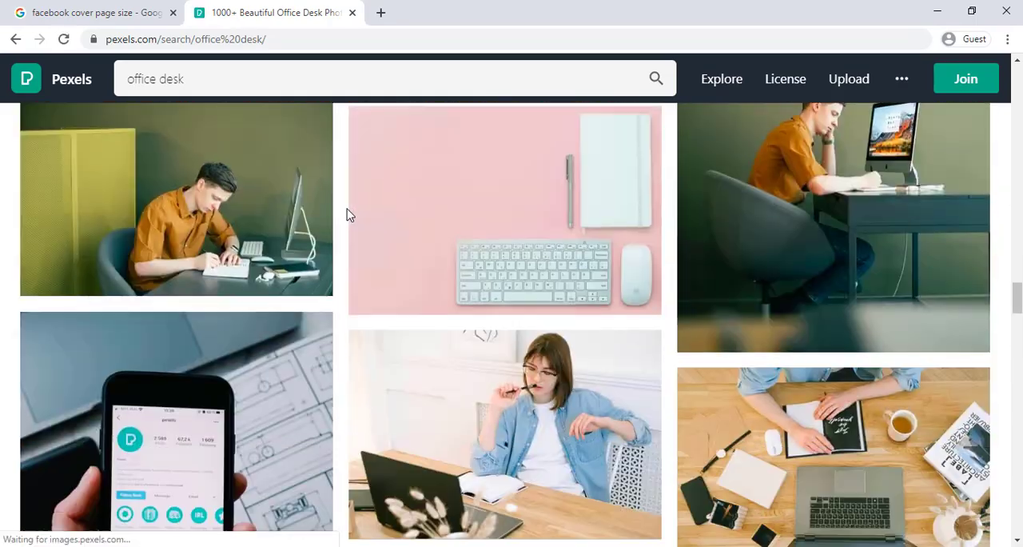
scroll(372, 222, "down", 5)
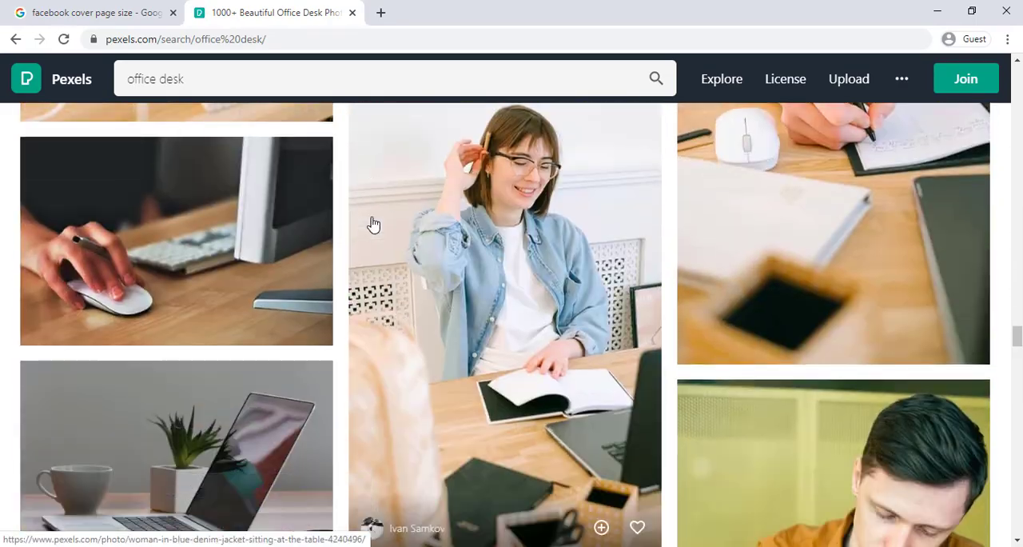
scroll(249, 217, "up", 1)
left_click(217, 271)
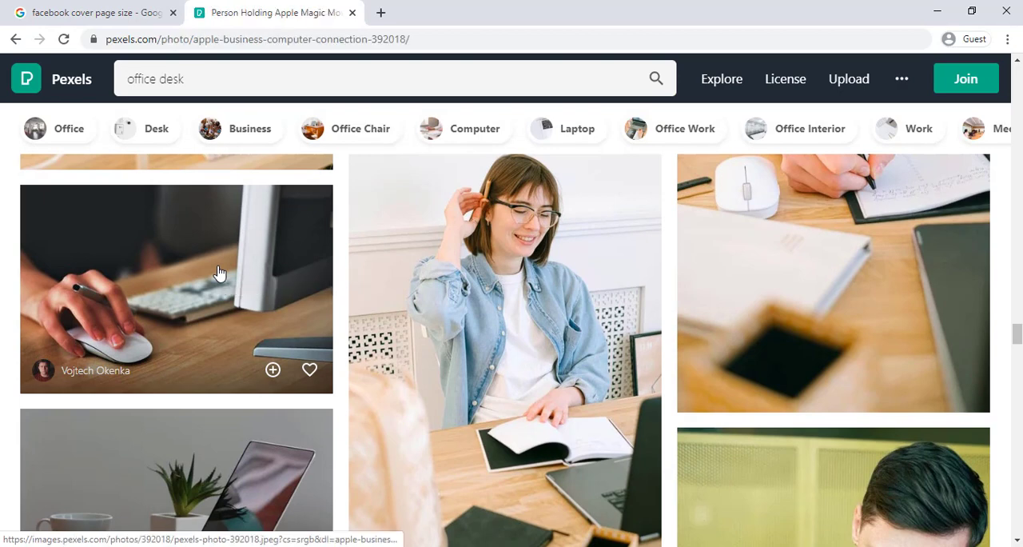
Download the opened photo for free and show the downloaded JPG in its folder.
right_click(466, 227)
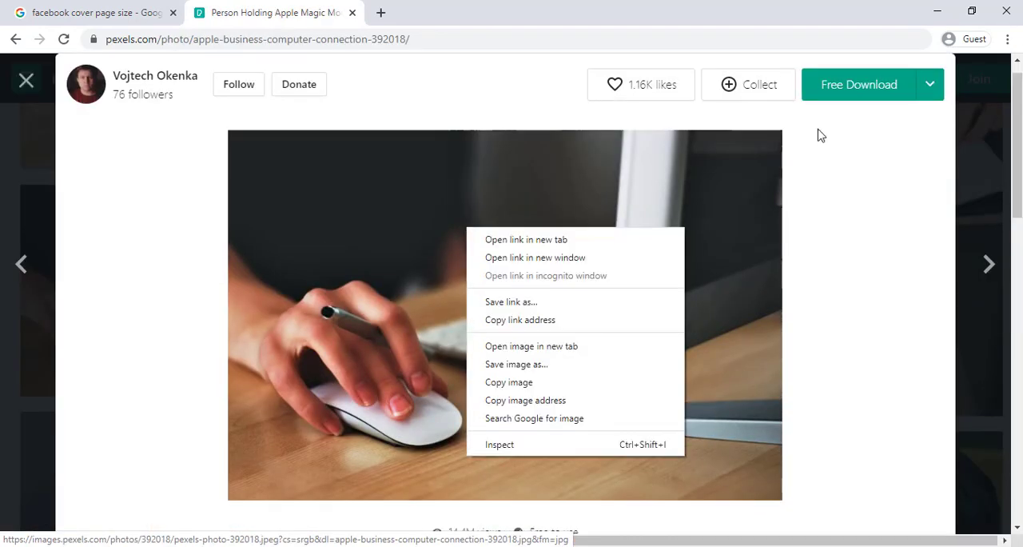
left_click(794, 91)
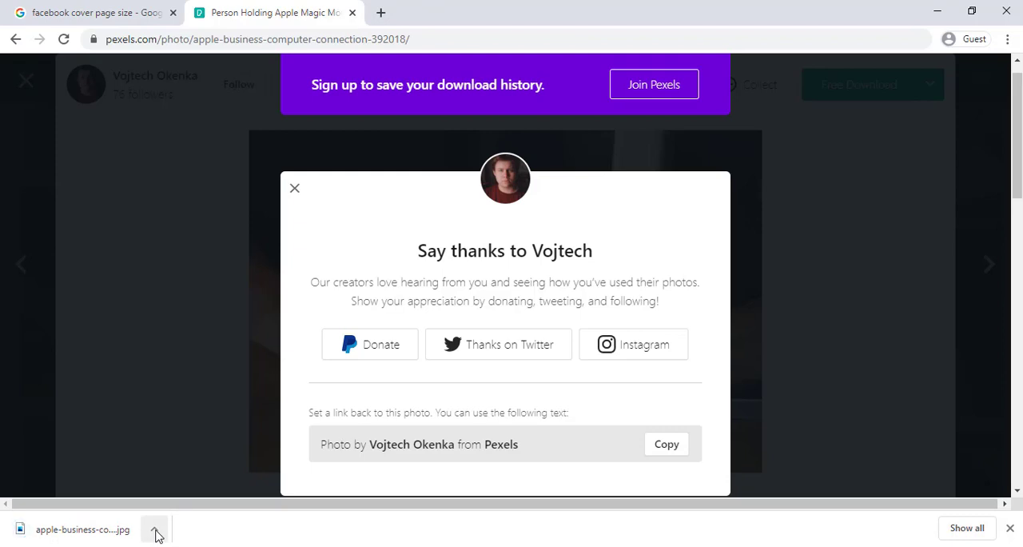
left_click(155, 530)
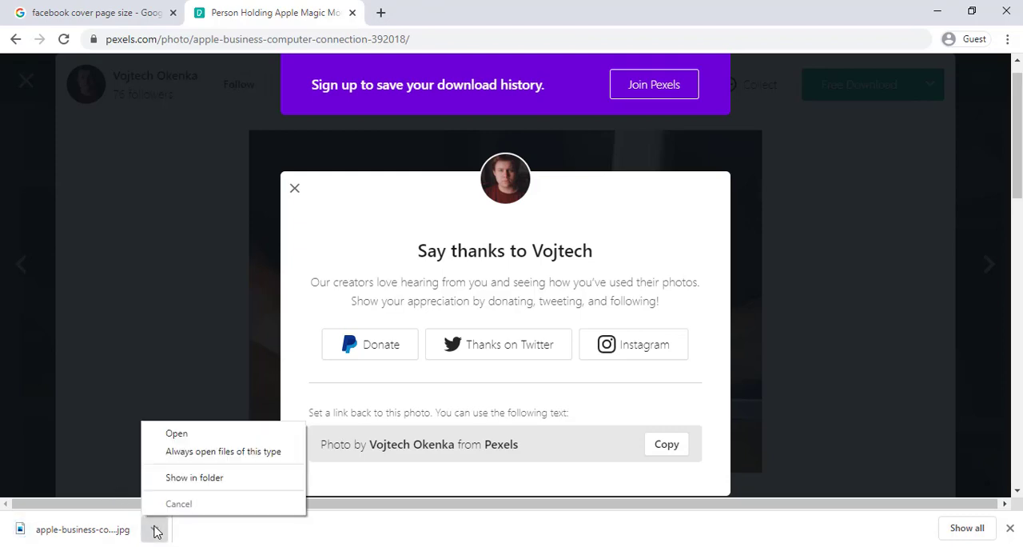
left_click(212, 478)
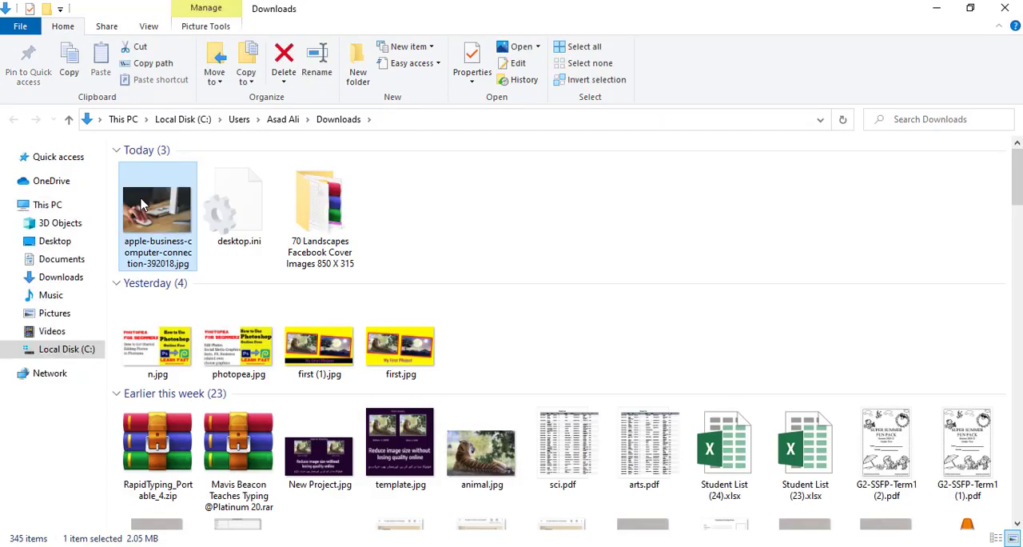
Place the downloaded desk photo in the cover document over the slanted white shape and clip it to Rectangle 1.
left_click_drag(157, 264, 500, 346)
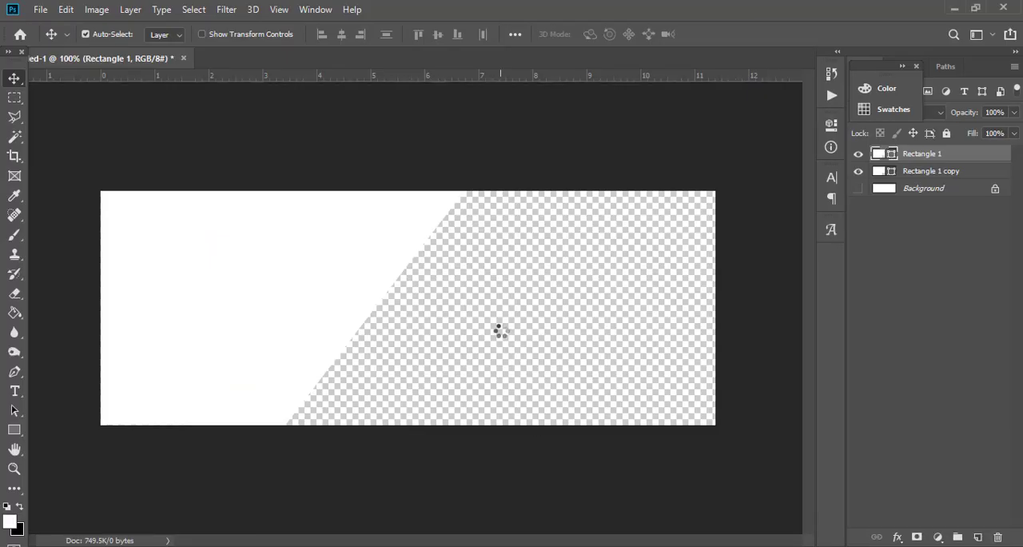
left_click_drag(416, 316, 257, 320)
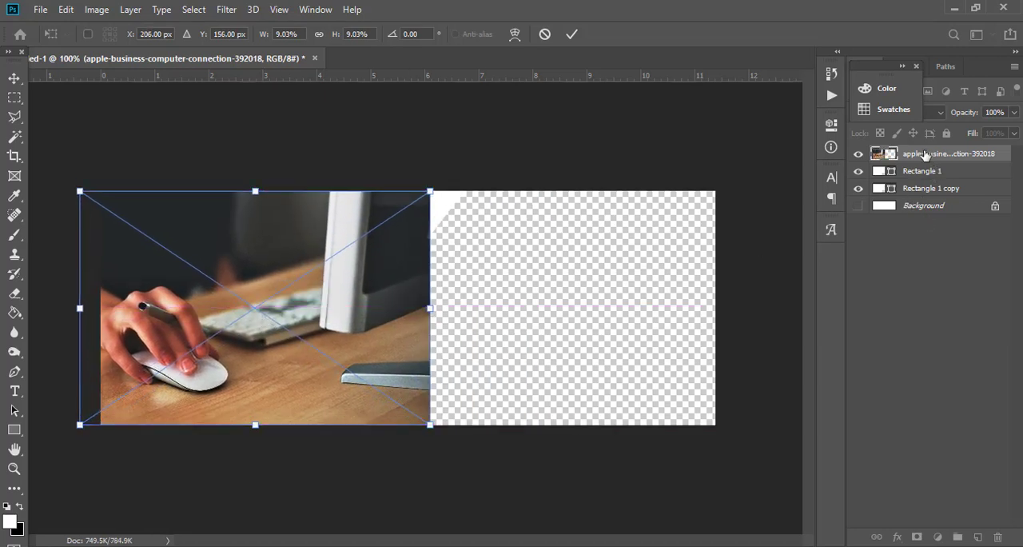
key("Return")
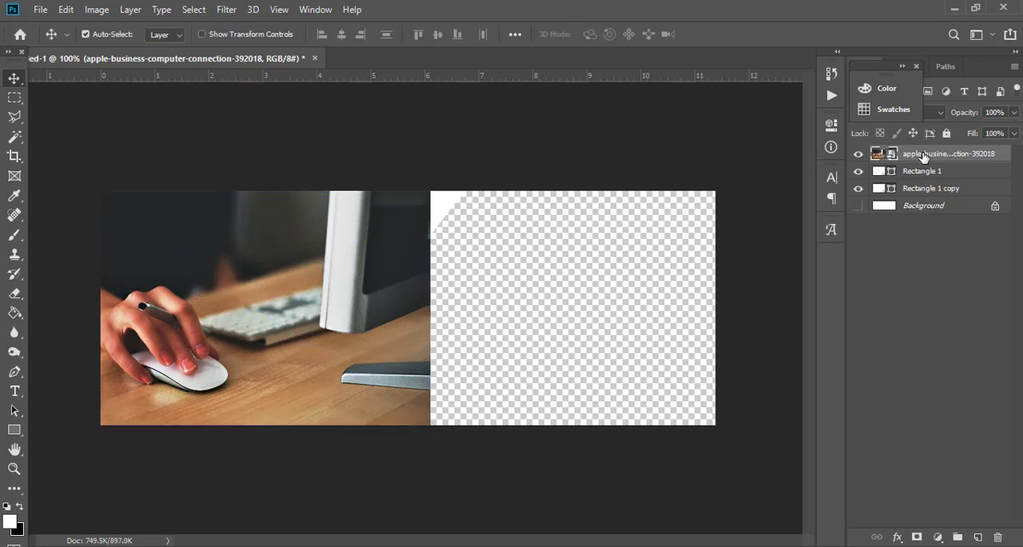
right_click(923, 155)
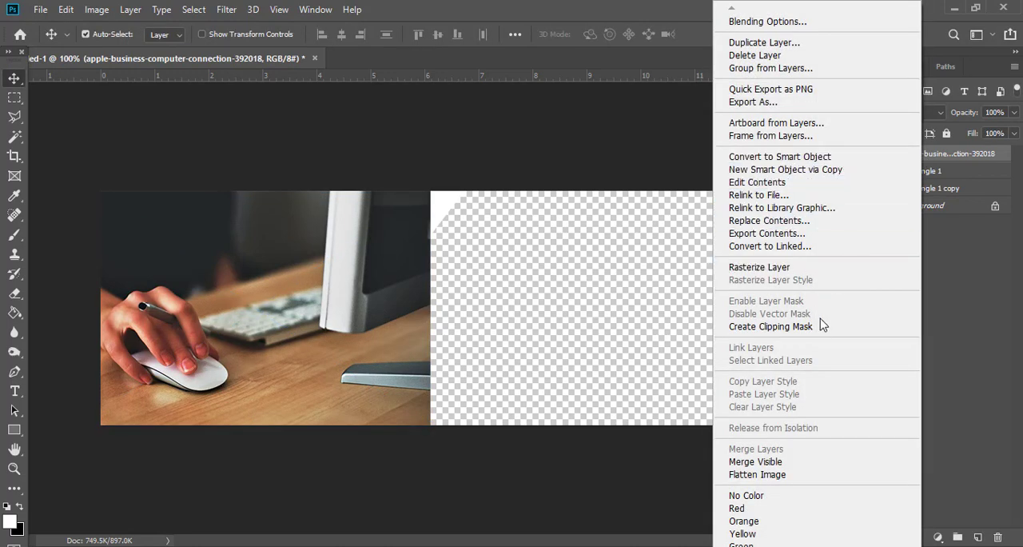
left_click(817, 329)
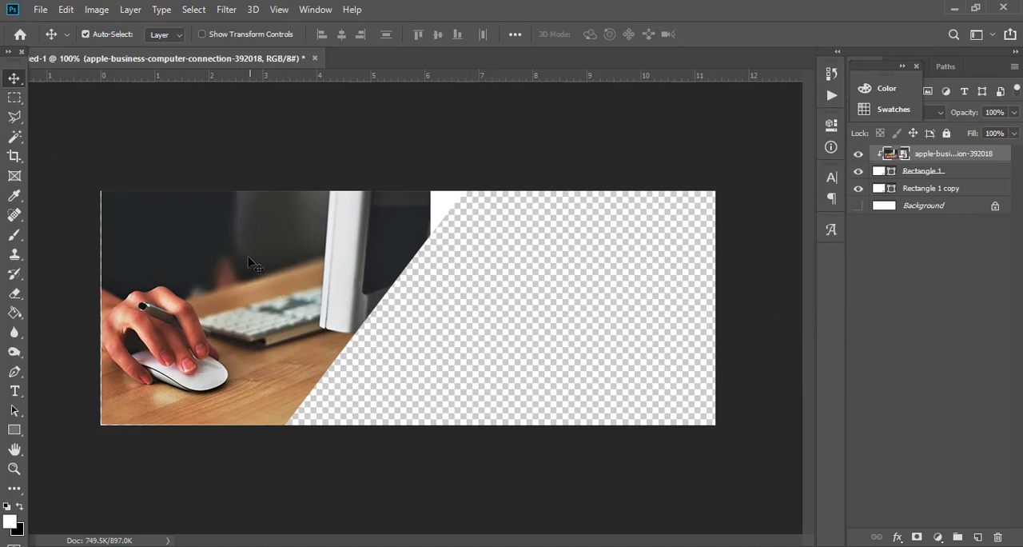
Show the transform controls and stretch Rectangle 1 slightly so its upper-left corner meets the canvas corner.
left_click_drag(247, 261, 254, 250)
left_click(933, 173)
left_click(969, 175)
left_click(204, 34)
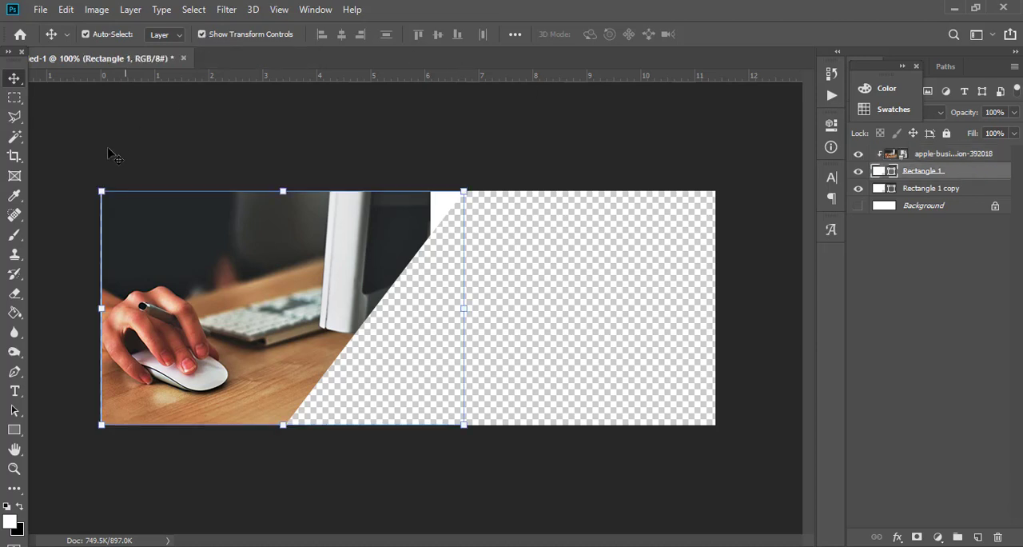
left_click_drag(100, 188, 101, 189)
key("Return")
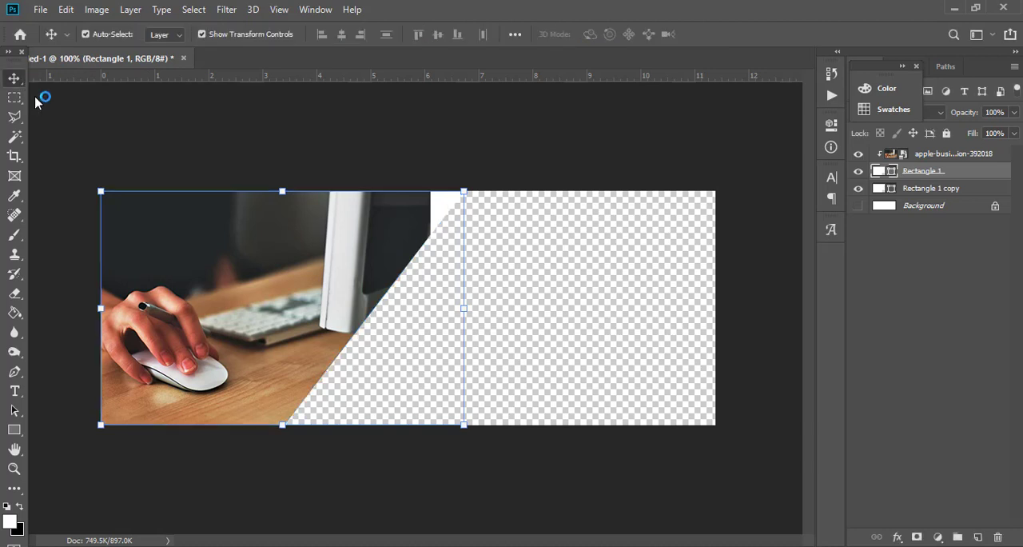
left_click(276, 155)
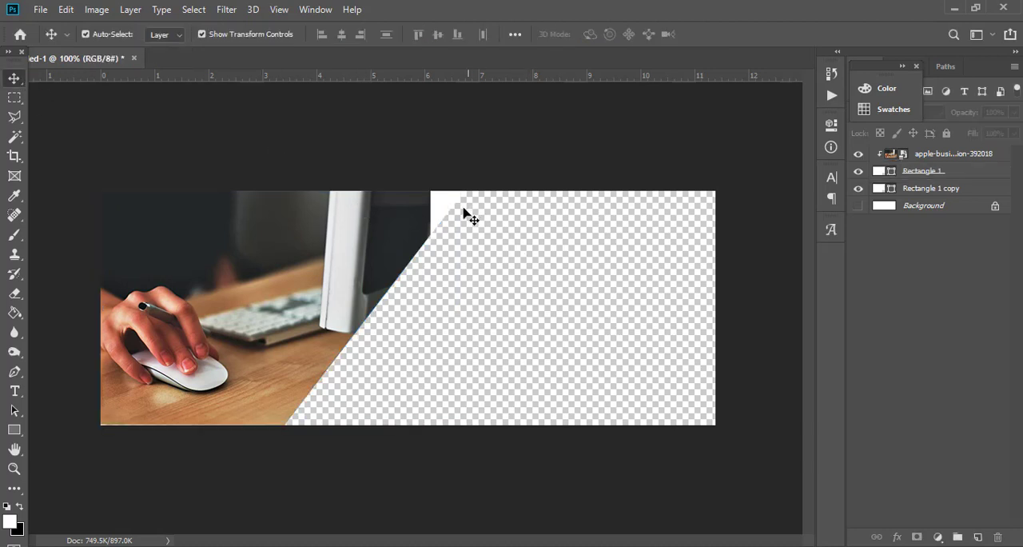
Enlarge the clipped desk photo and reposition it to cover the whole slanted shape.
left_click(436, 214)
left_click(959, 154)
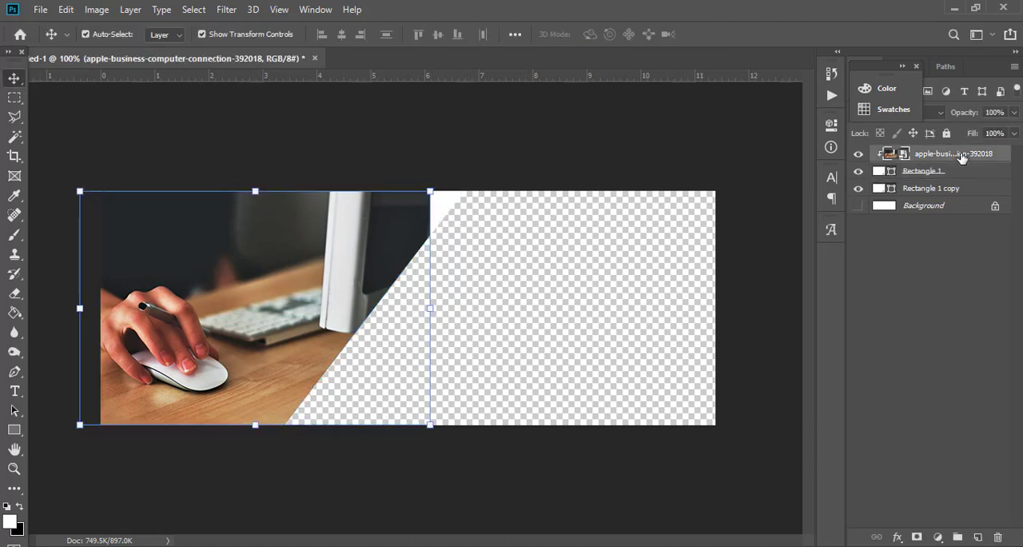
left_click_drag(436, 311, 480, 316)
left_click_drag(270, 306, 264, 299)
key("Return")
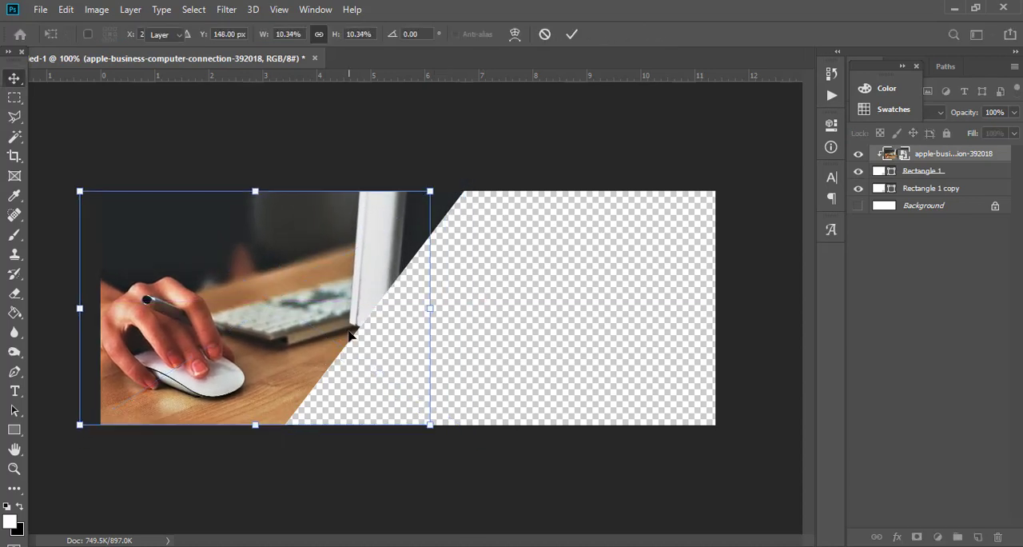
Add a white text layer over the photo with the first line "I am a webdeveloper".
left_click(15, 390)
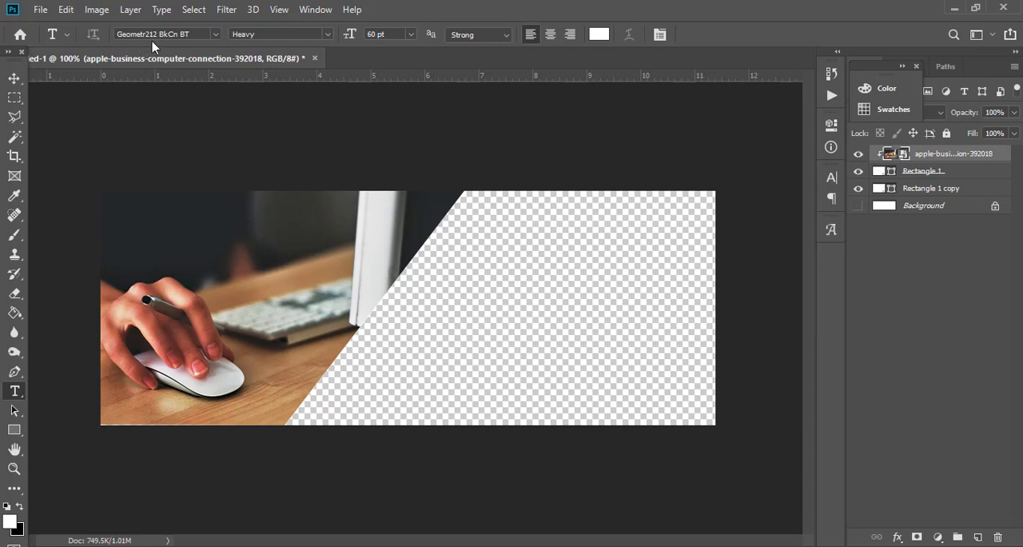
left_click(157, 238)
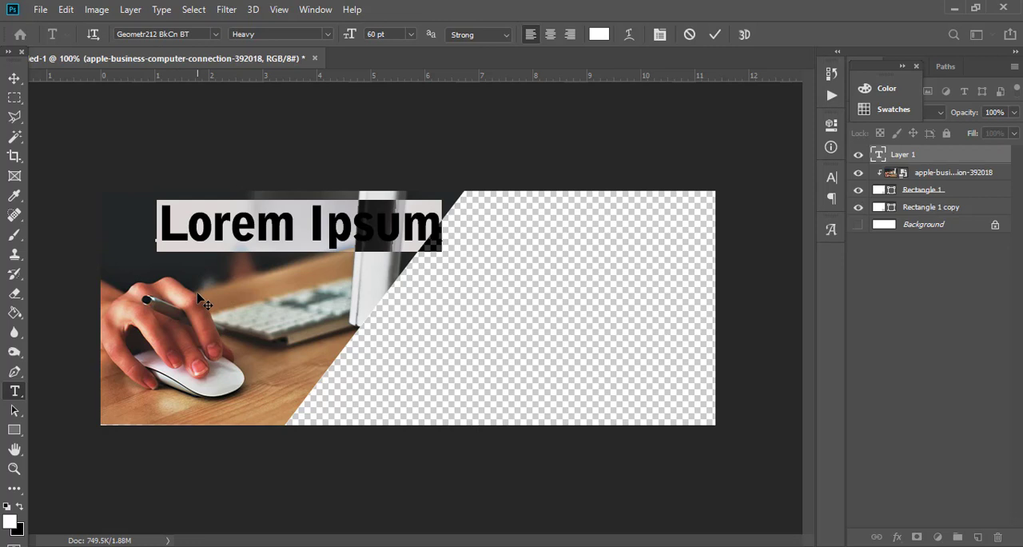
type("i")
key("BackSpace")
type("I am ")
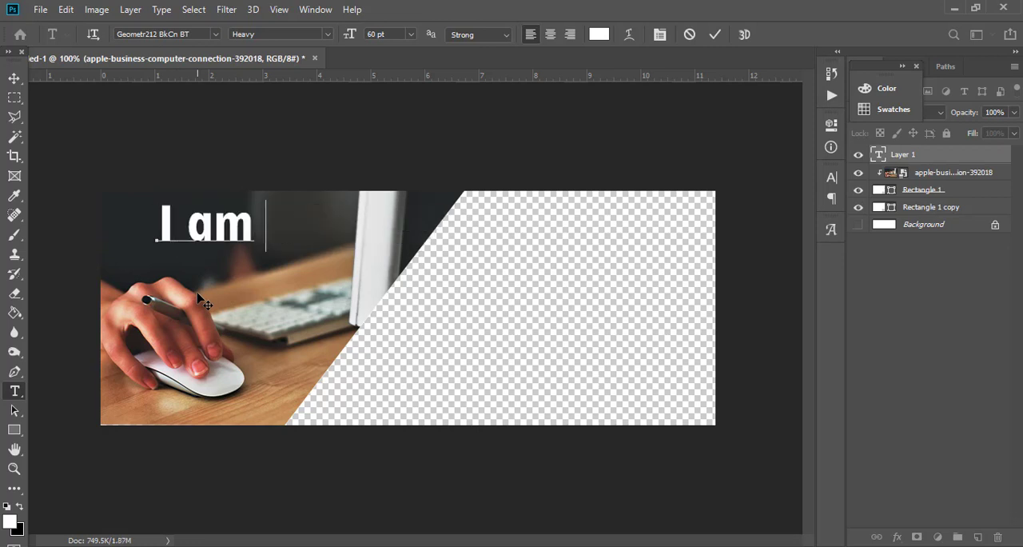
type("a")
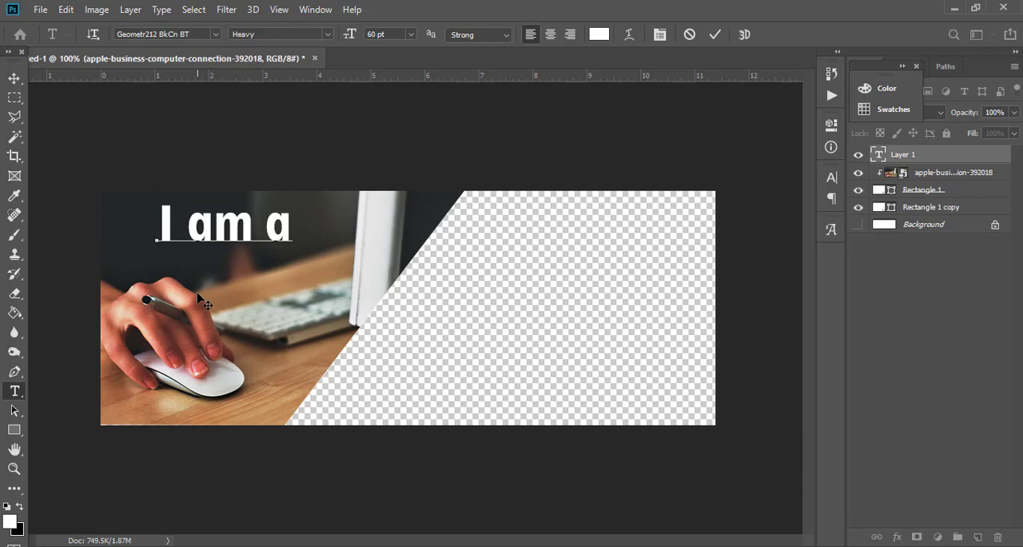
type(" web")
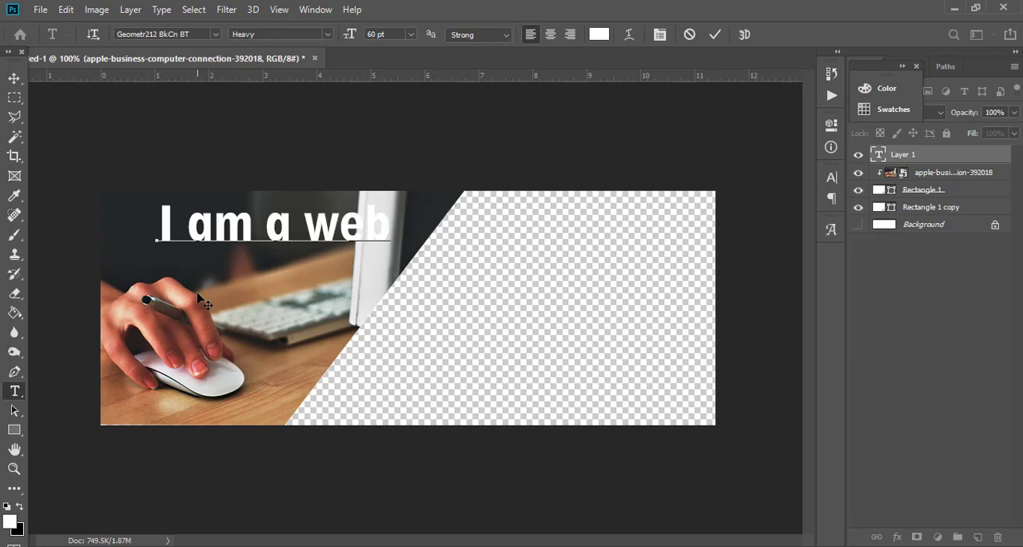
type("deve")
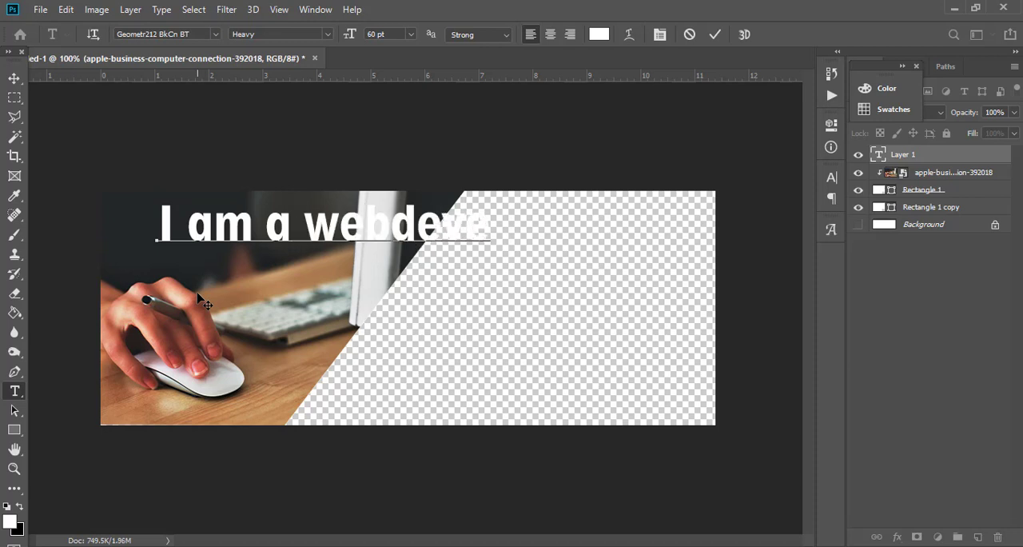
type("loper ")
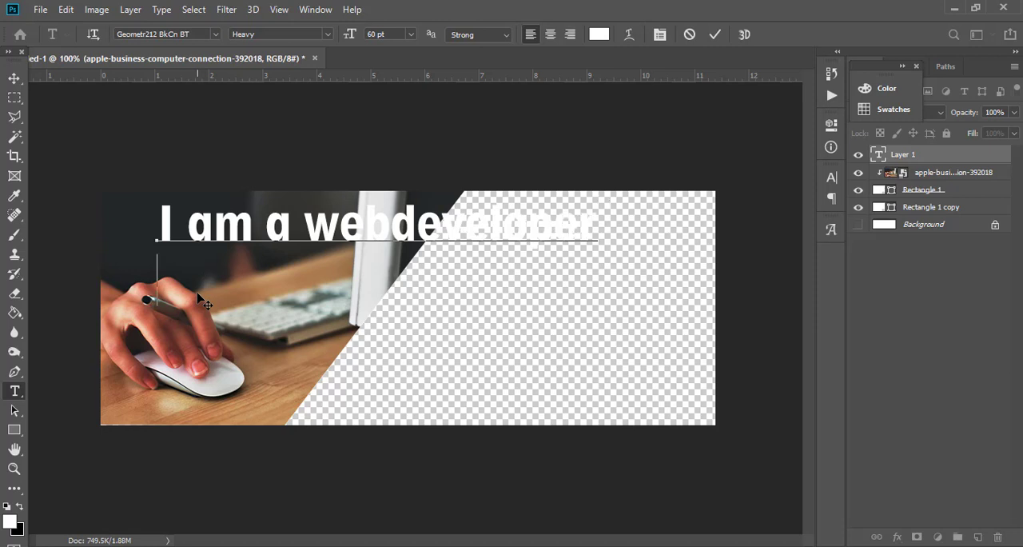
type("and")
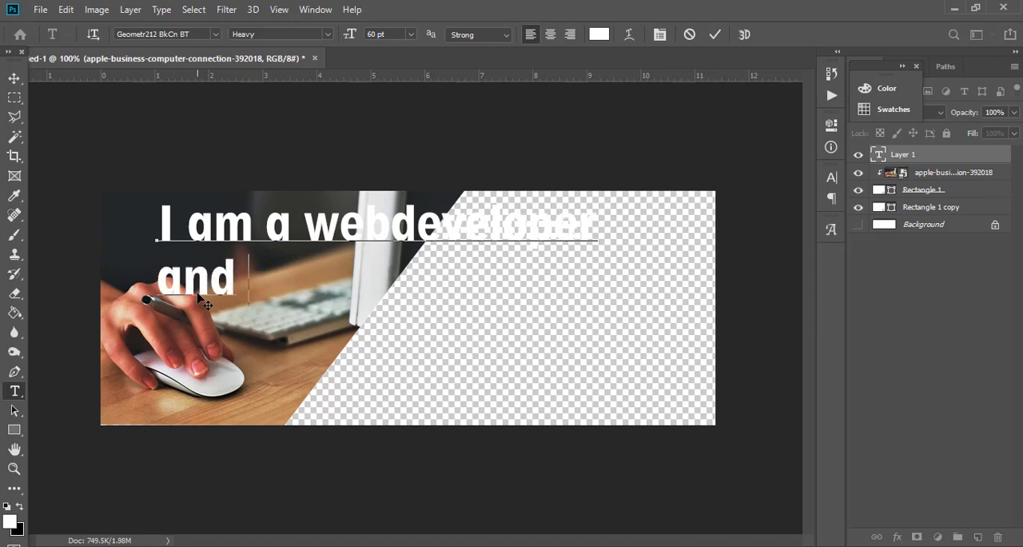
type(" creat")
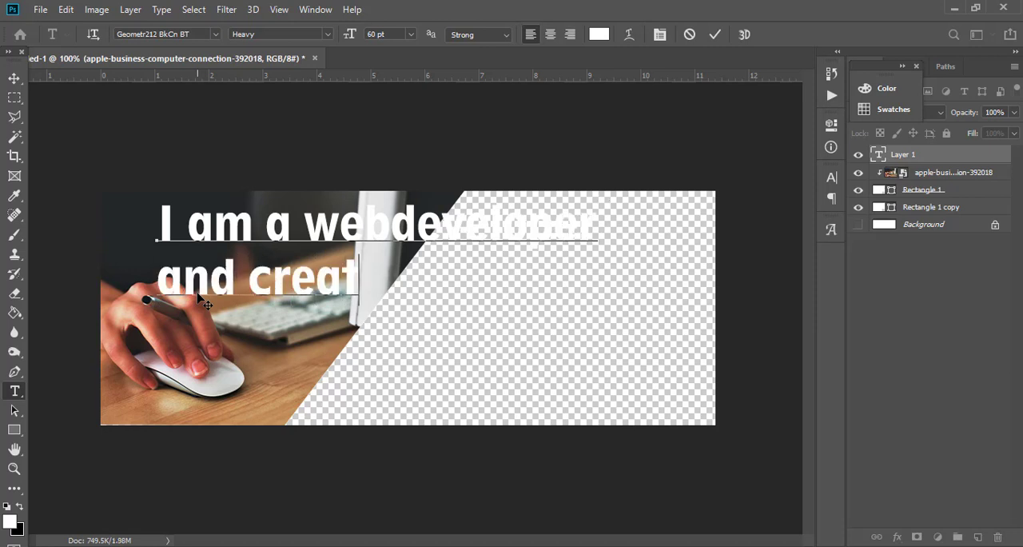
type("ive")
Continue the text with a second line "and creative" and a third line "UI & UX designer".
key("Return")
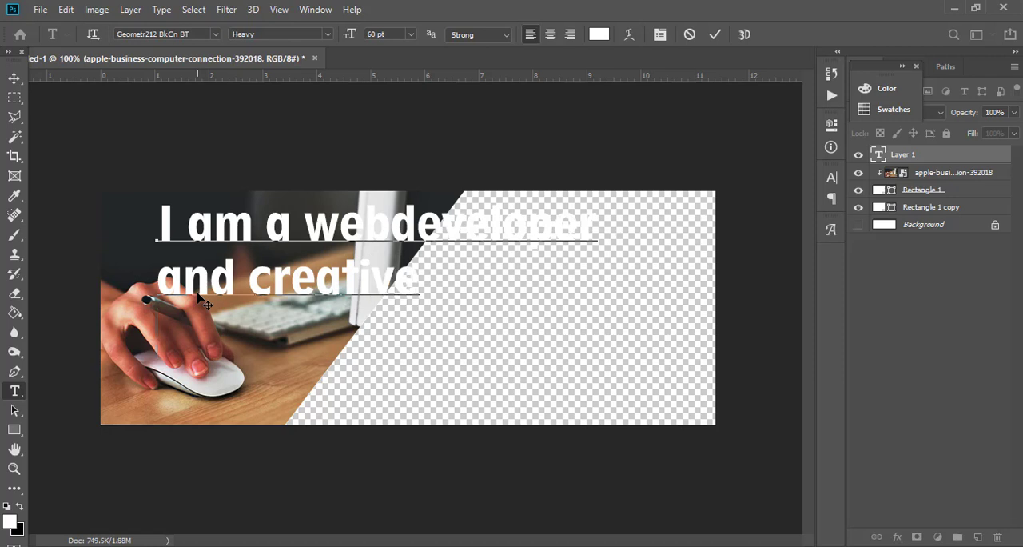
type("UI")
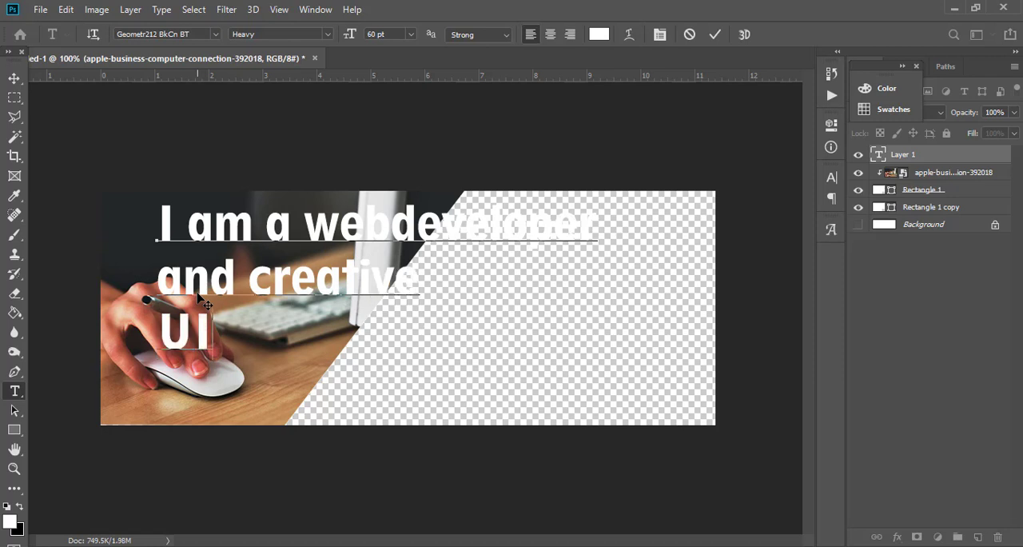
type("&UX")
key("BackSpace")
key("BackSpace")
key("BackSpace")
type("&")
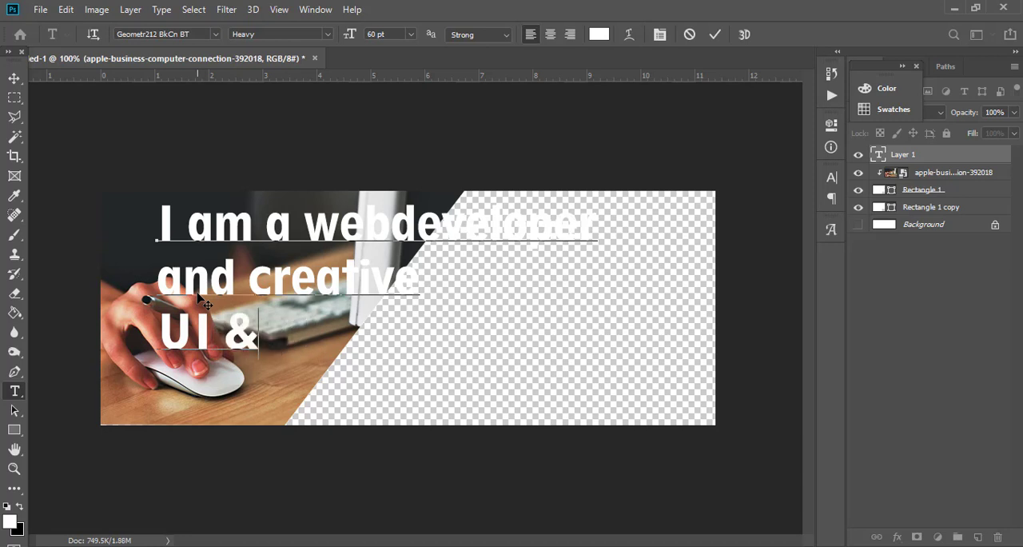
type(" UX")
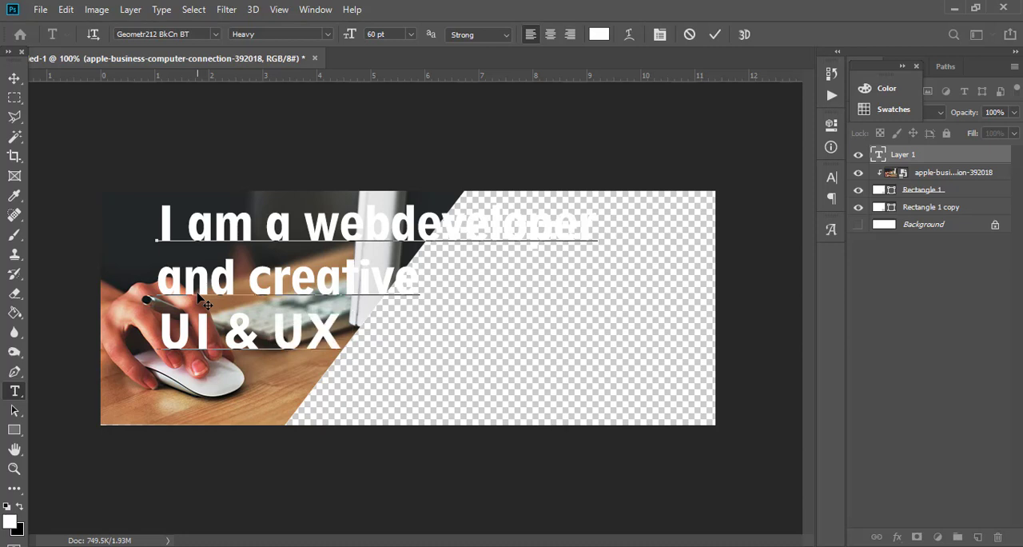
type(" designer")
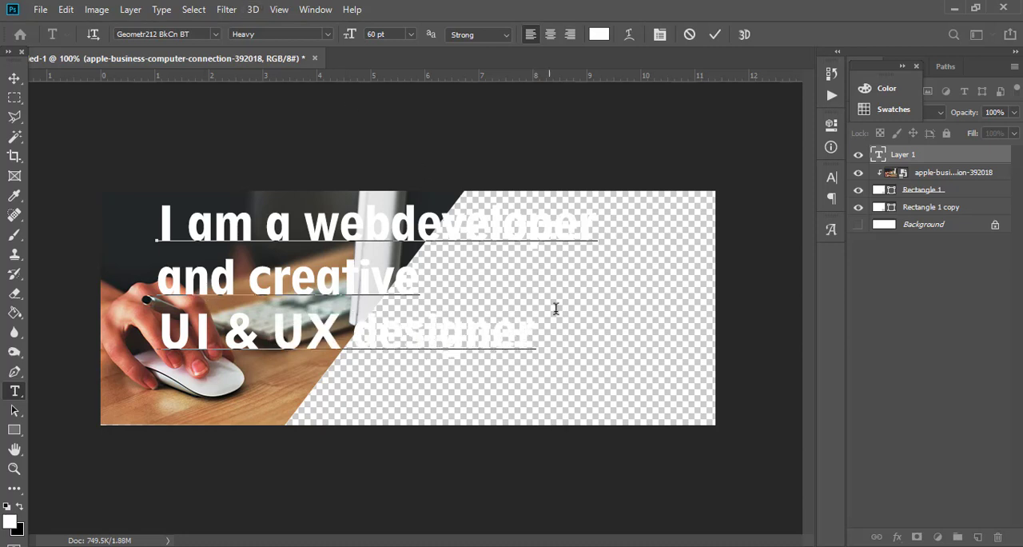
Set all three text lines to 36 pt and move the text block near the photo's left edge, about mid-height.
key("ctrl")
key("ctrl")
left_click_drag(536, 332, 156, 240)
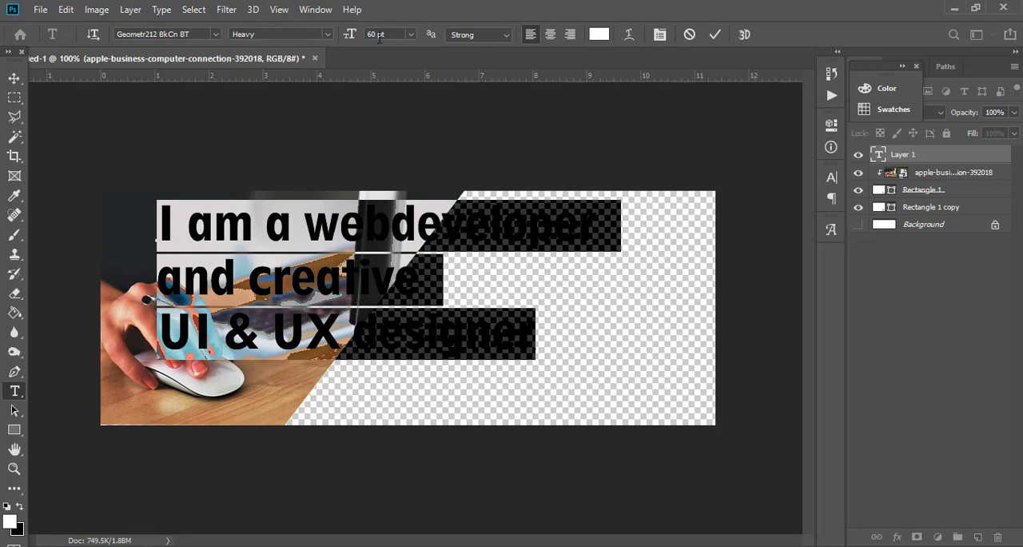
left_click(411, 36)
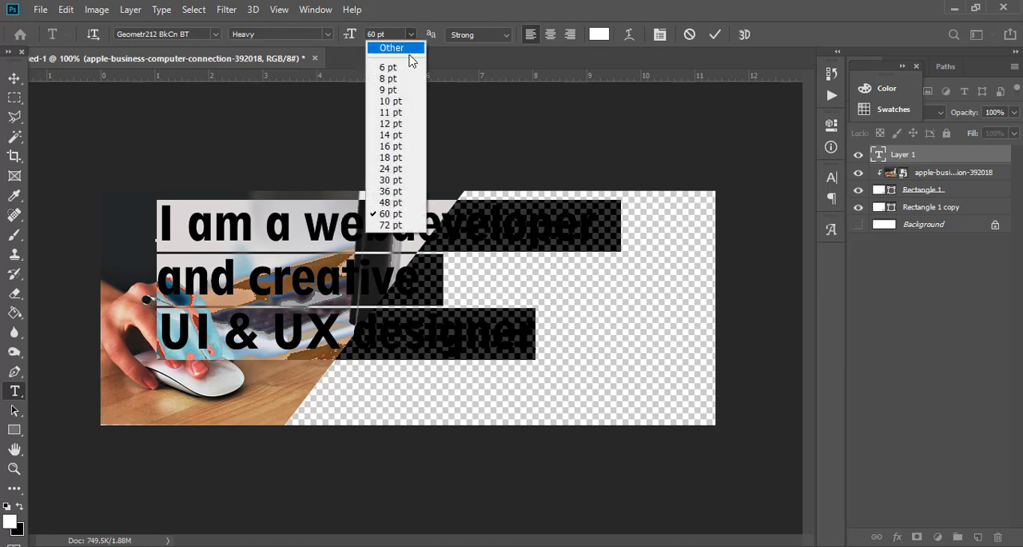
left_click(394, 159)
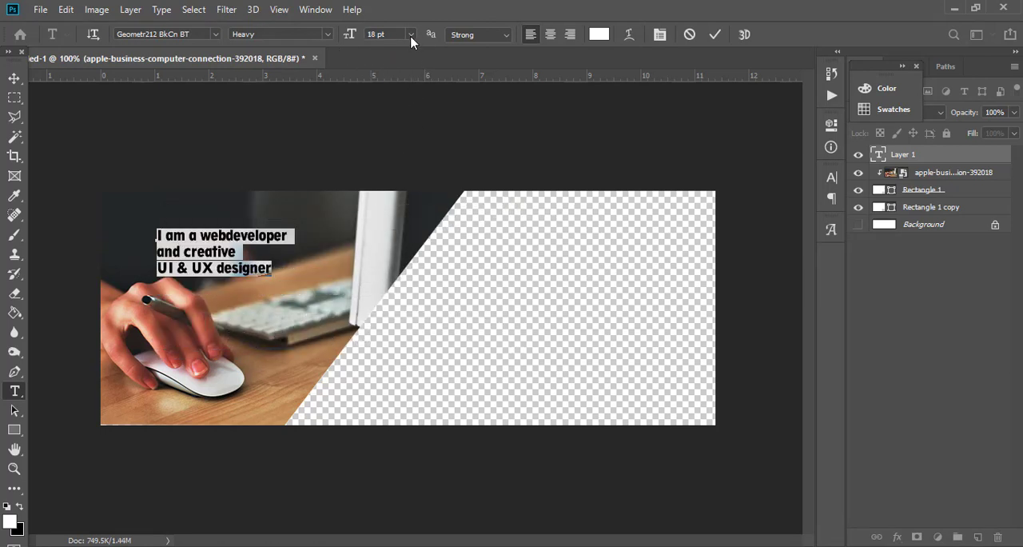
left_click(412, 36)
left_click(394, 180)
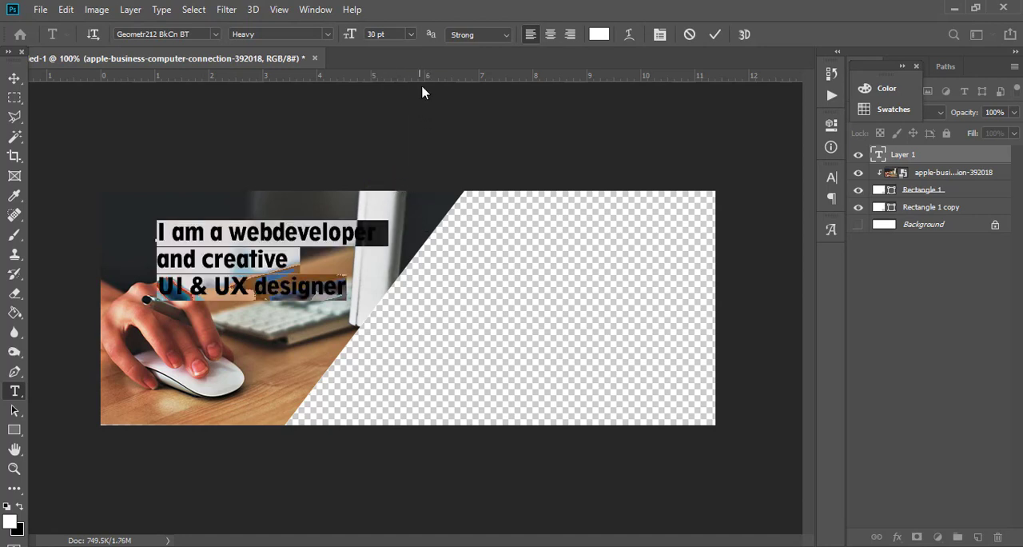
left_click(411, 36)
left_click(393, 191)
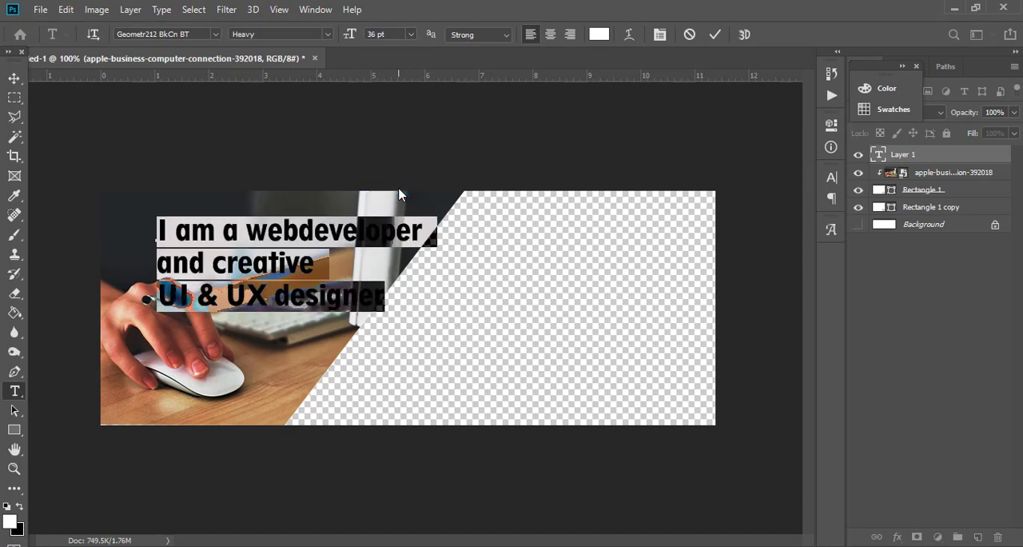
left_click(15, 78)
left_click_drag(272, 276, 225, 298)
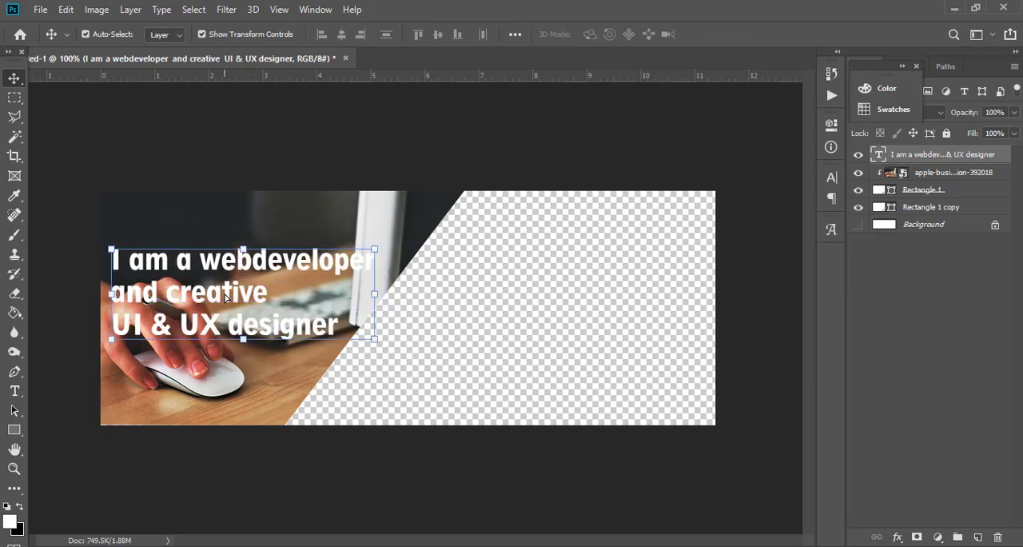
Add a new layer between the photo and the text and fill it with black (#000000).
left_click(394, 237)
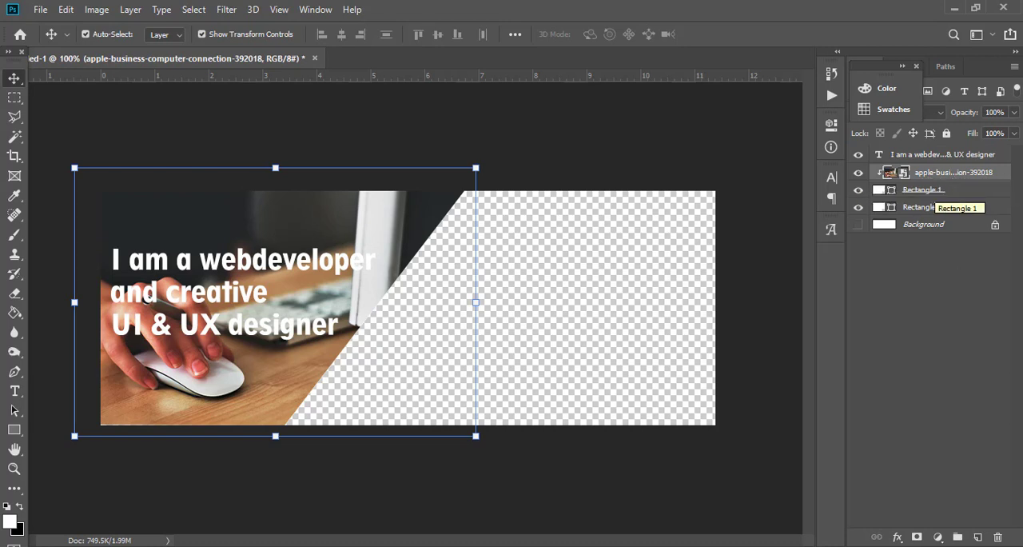
left_click(978, 537)
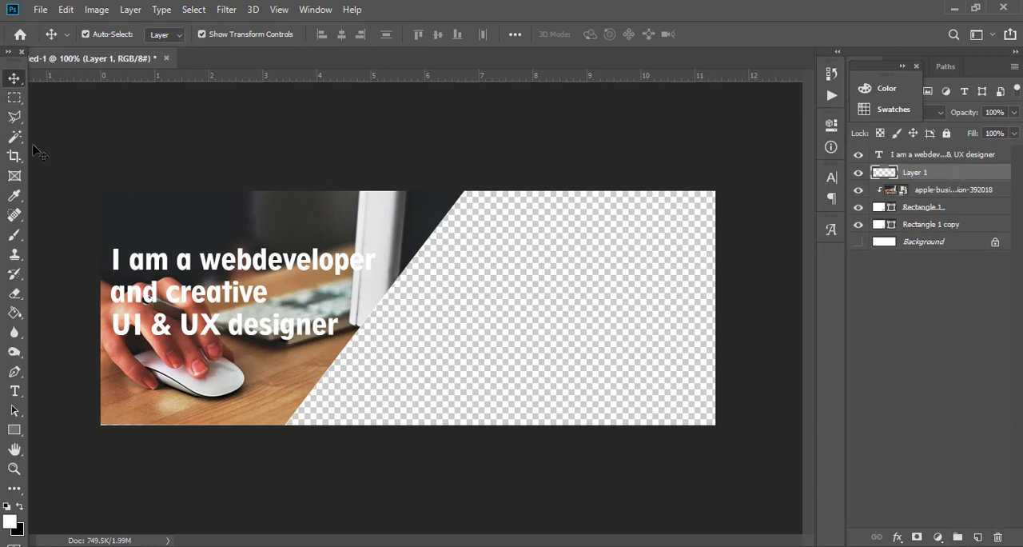
left_click(15, 313)
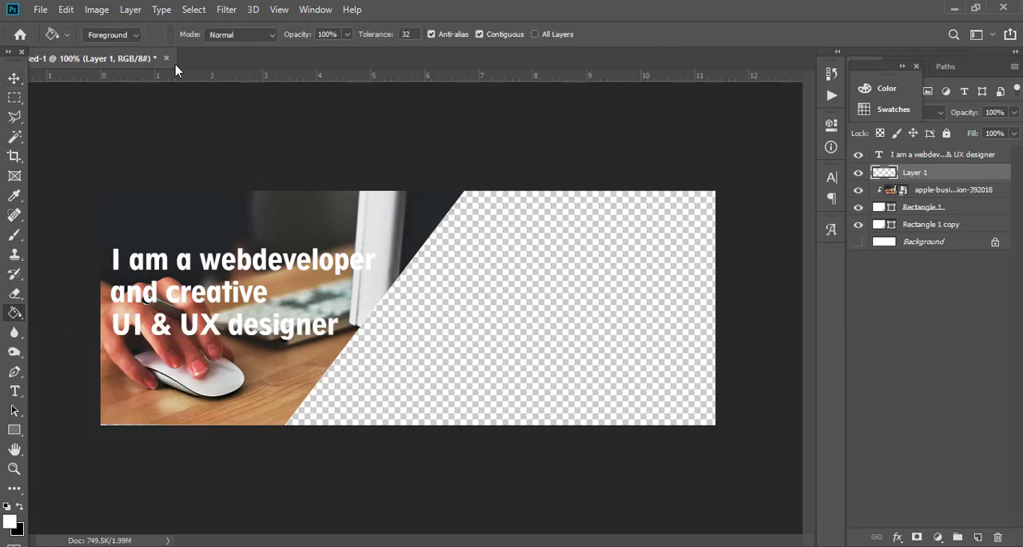
left_click(11, 523)
type("000000")
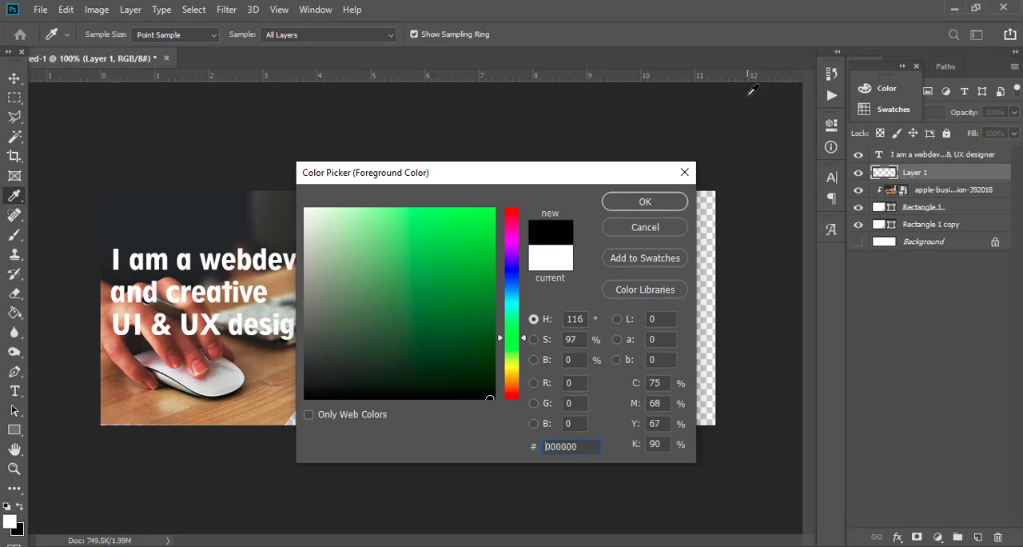
left_click(645, 202)
left_click(246, 295)
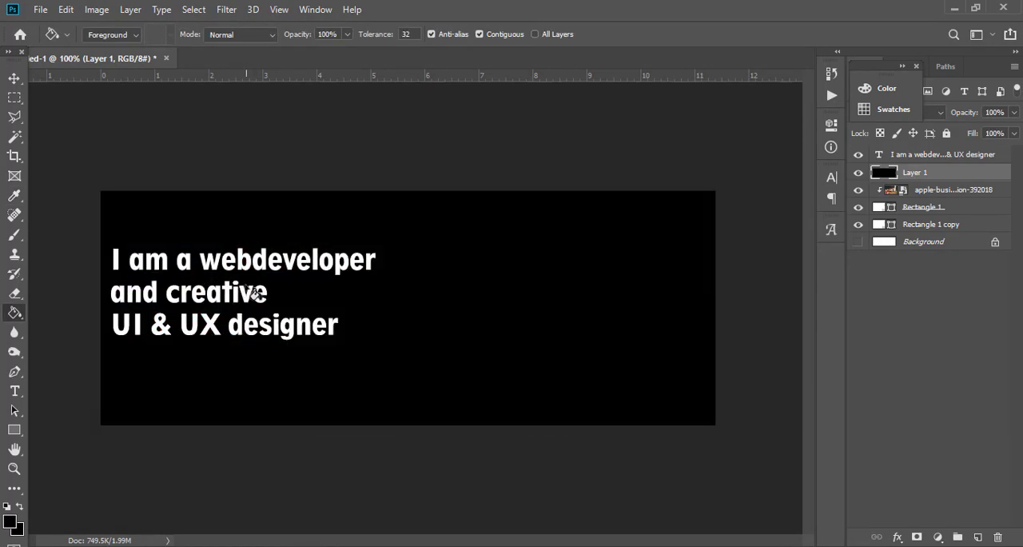
Reduce the opacity of the black overlay layer to 37% so the photo shows through.
left_click(1013, 112)
left_click_drag(1009, 128, 961, 133)
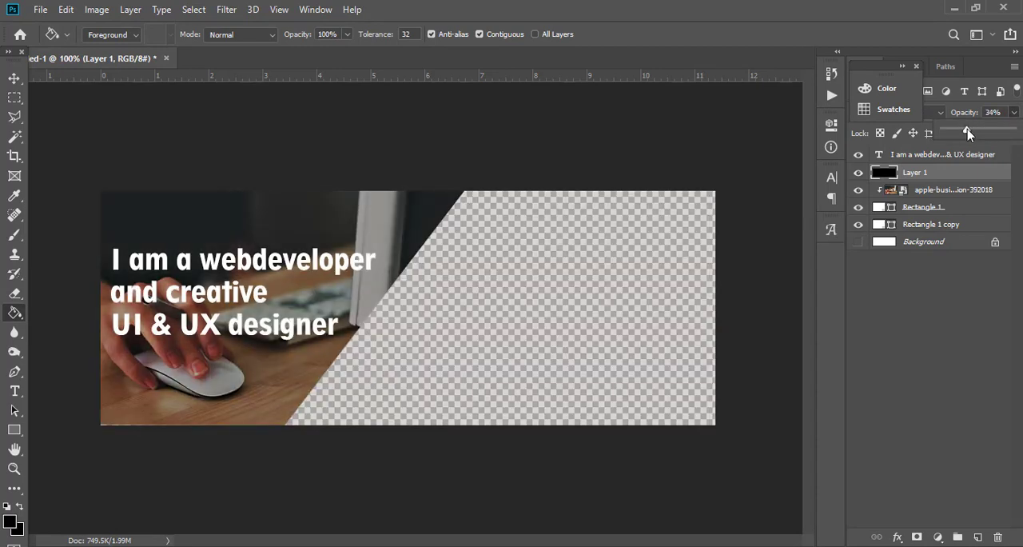
mouse_move(972, 134)
left_mouse_down()
mouse_move(952, 132)
mouse_move(970, 133)
left_mouse_up()
left_click(15, 78)
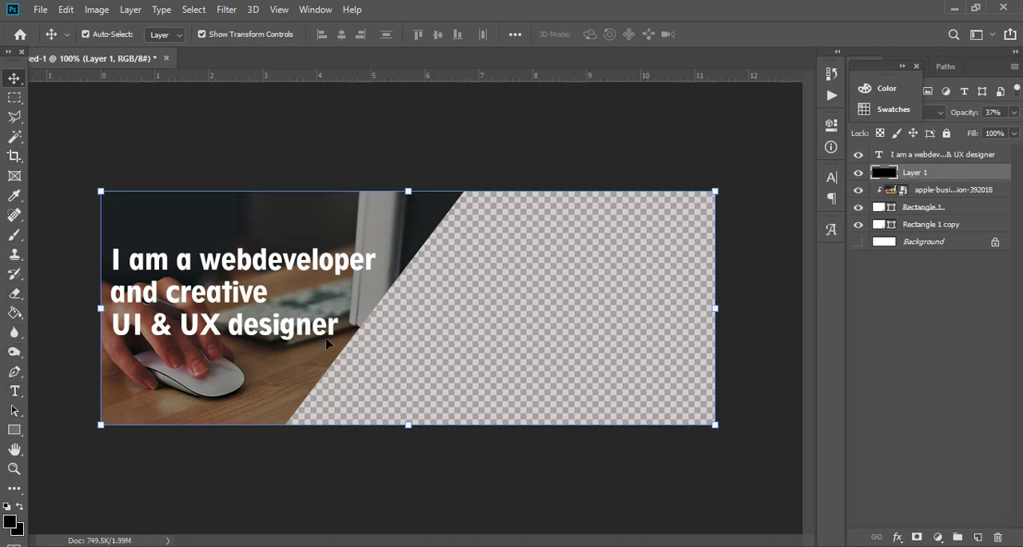
Outline the empty area beyond the photo's slanted edge with the Pen tool, convert it to a selection, and delete it from the black overlay.
key("p")
left_click(464, 192)
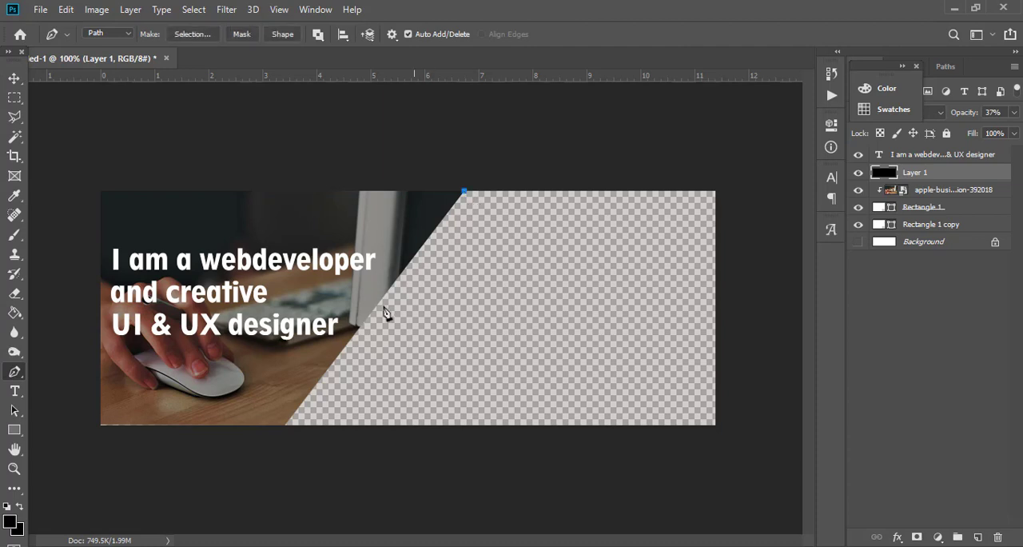
left_click(284, 424)
left_click(756, 453)
left_click(745, 149)
left_click(565, 165)
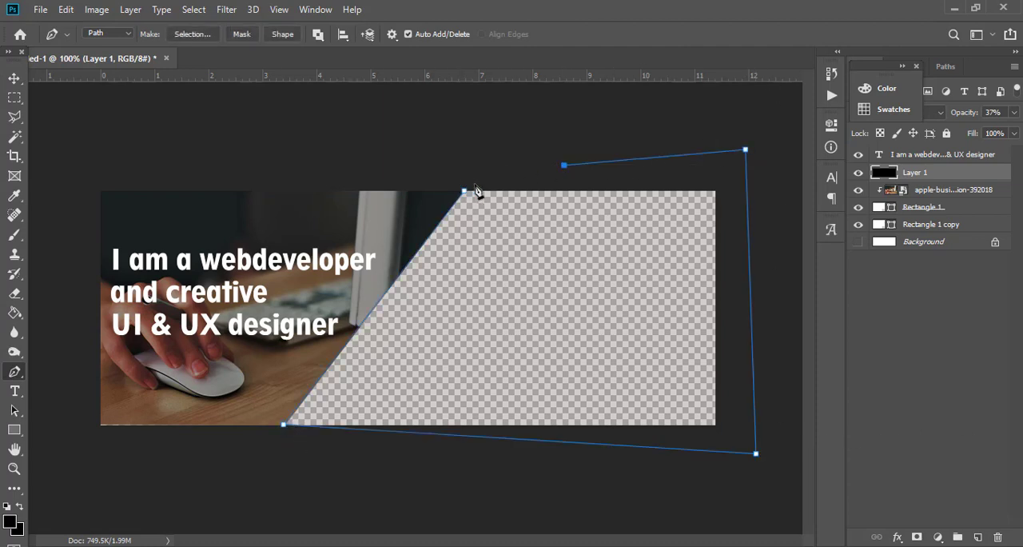
left_click(464, 192)
key("ctrl+Return")
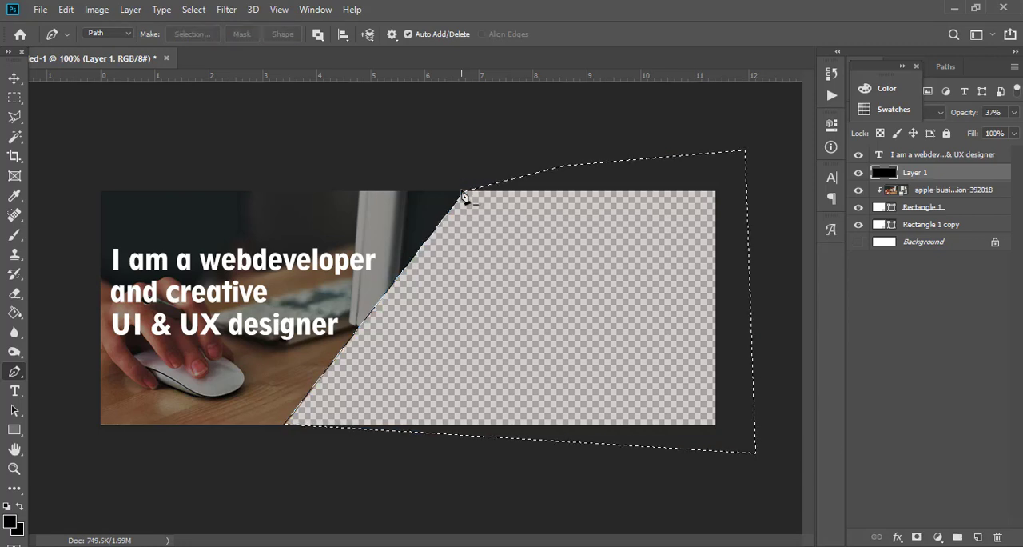
key("Delete")
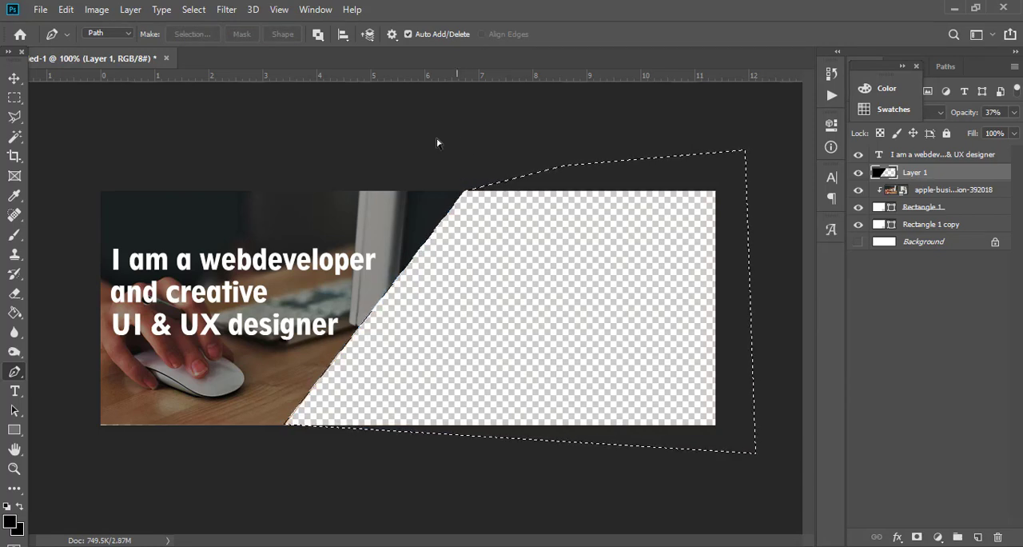
key("ctrl+d")
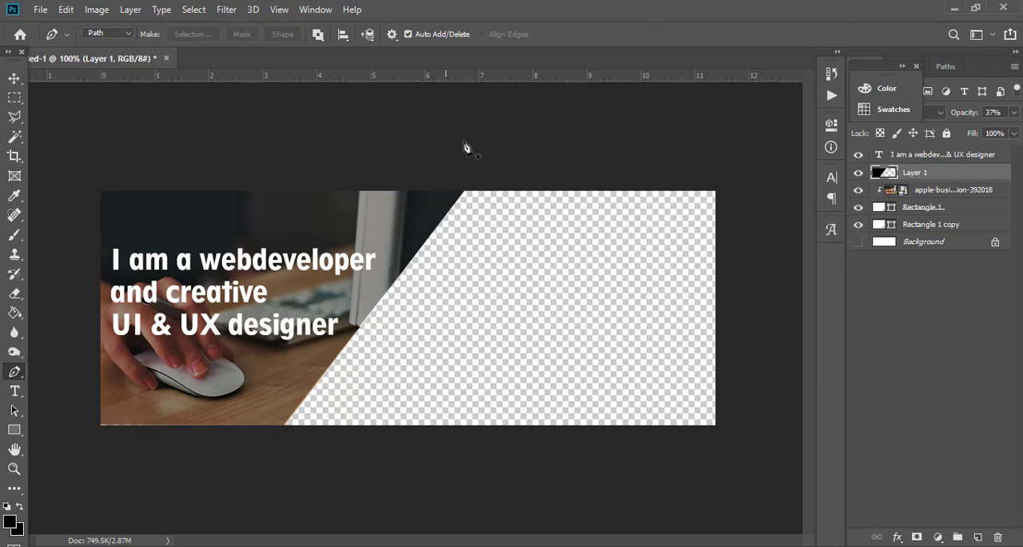
Nudge the Rectangle 1 copy layer slightly to the right to form a narrow white strip along the photo's slanted edge.
left_click(11, 80)
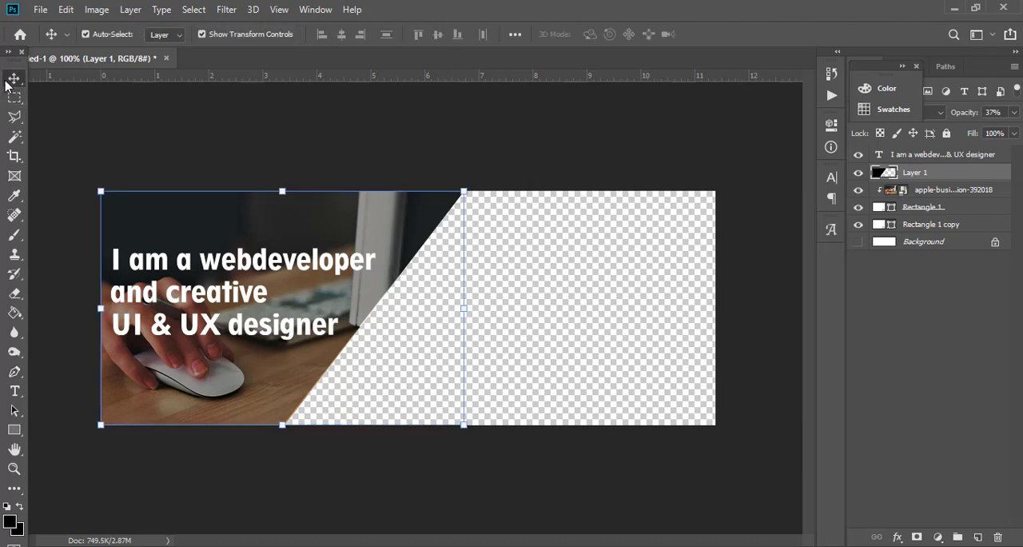
left_click(956, 208)
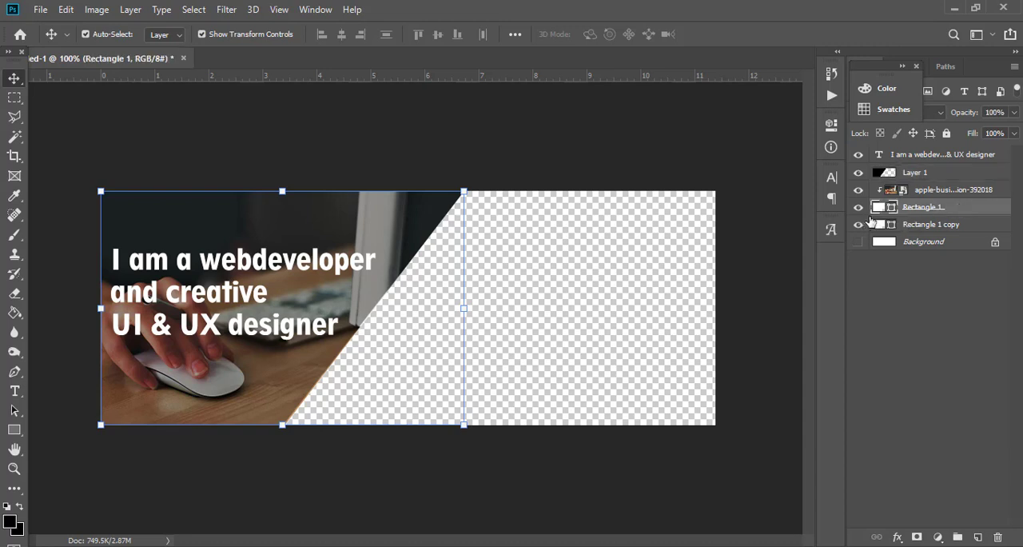
left_click(959, 225)
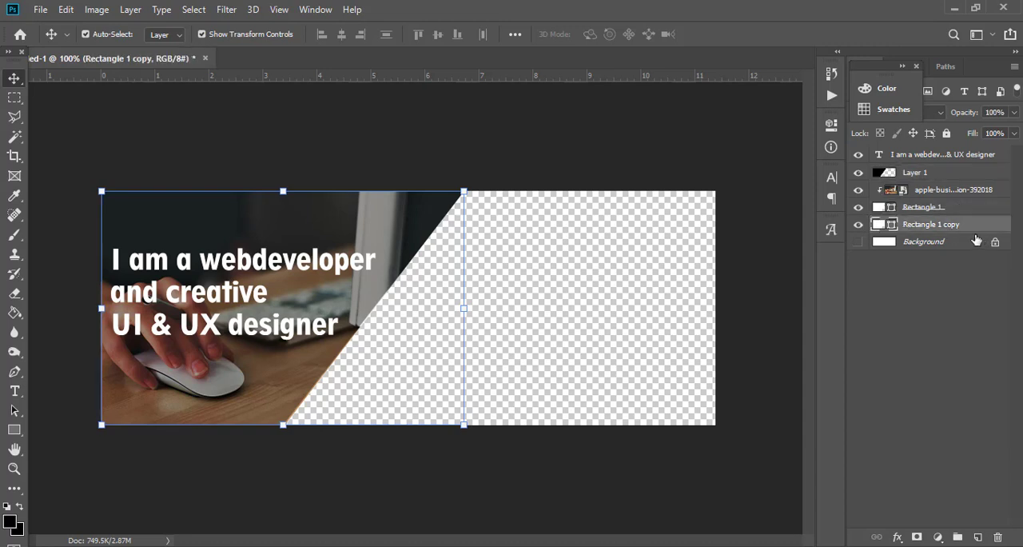
key("Right")
key("Right")
key("Right")
key("Right")
key("Right")
key("Right")
key("Right")
key("Right")
key("Right")
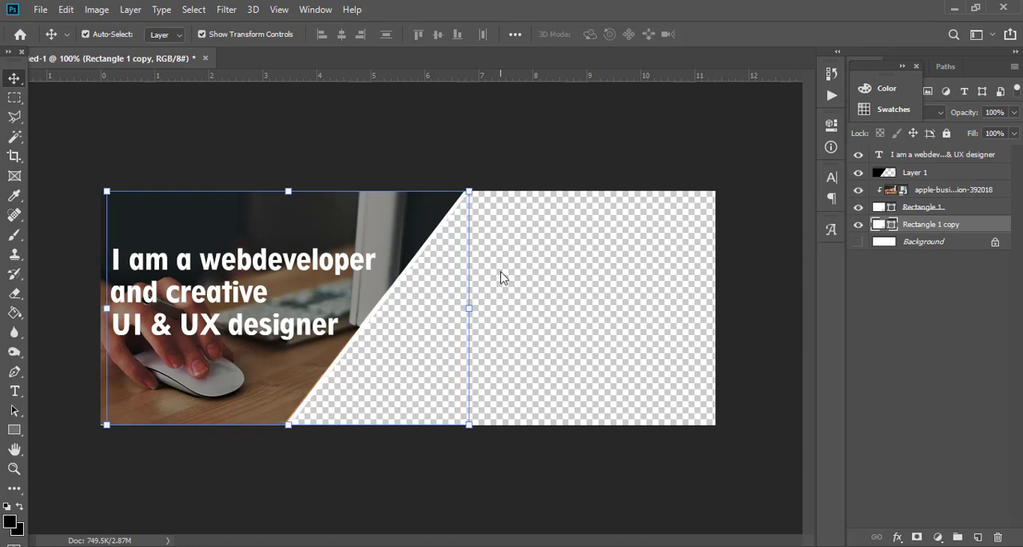
key("Right")
key("Right")
key("Right")
key("Right")
key("Right")
key("Right")
key("Right")
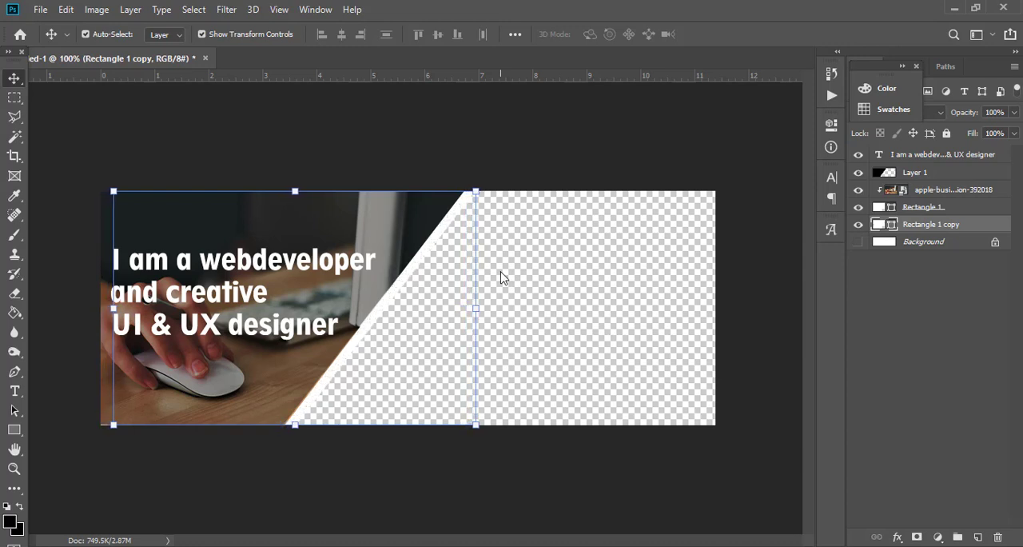
key("Right")
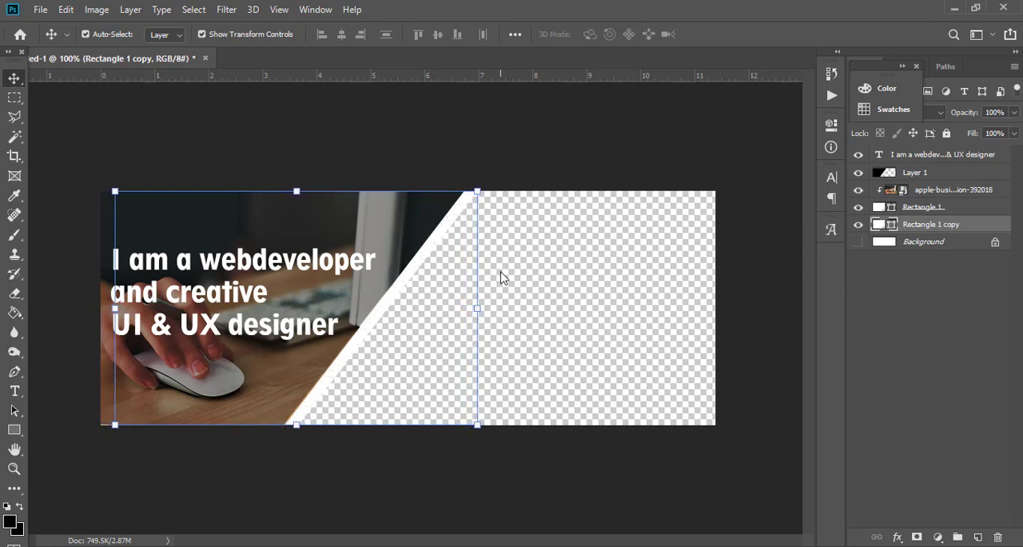
key("Left")
key("Left")
key("Left")
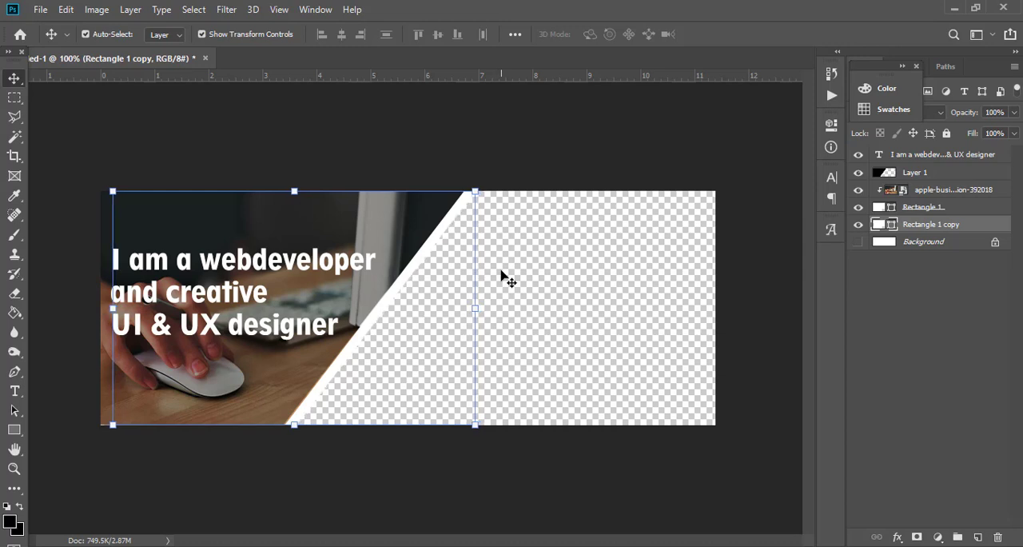
key("Left")
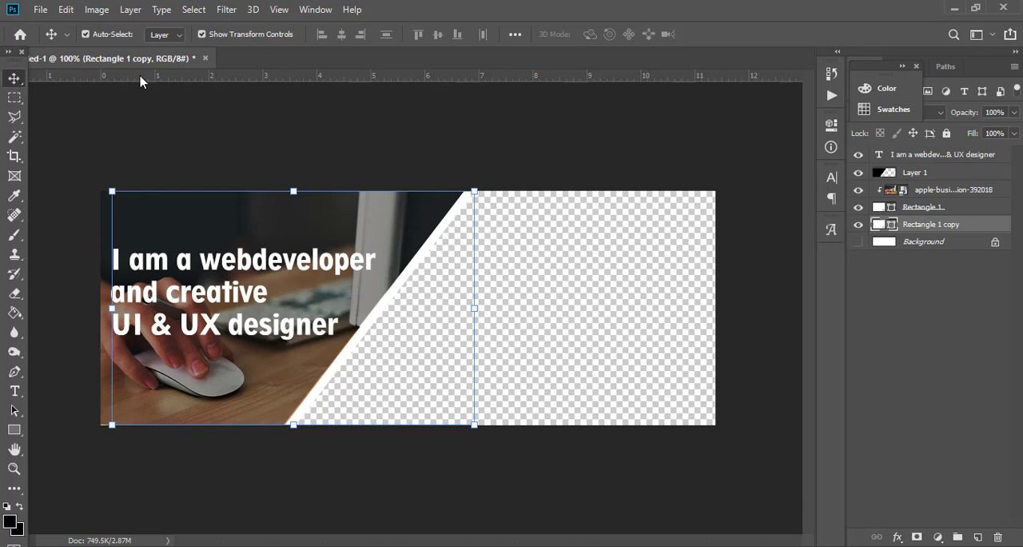
left_click(498, 217)
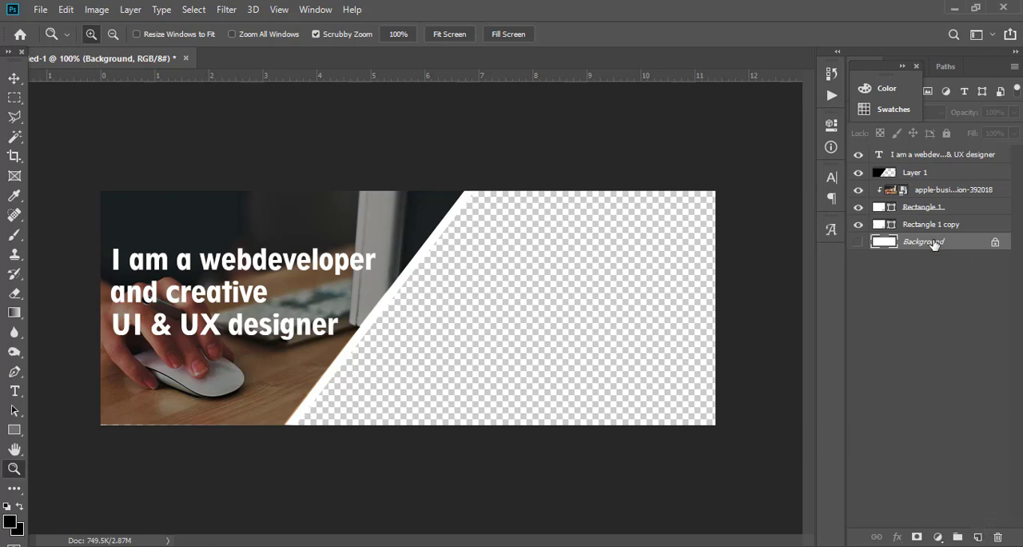
Add a new layer directly above Background and fill it with a horizontal white-to-pink gradient, white at the photo side.
left_click(978, 539)
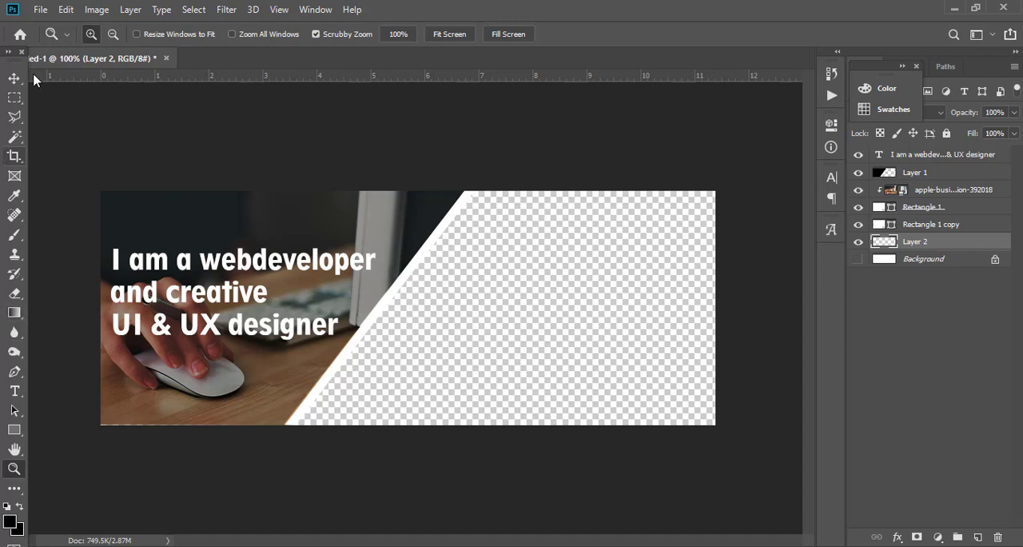
left_click(15, 314)
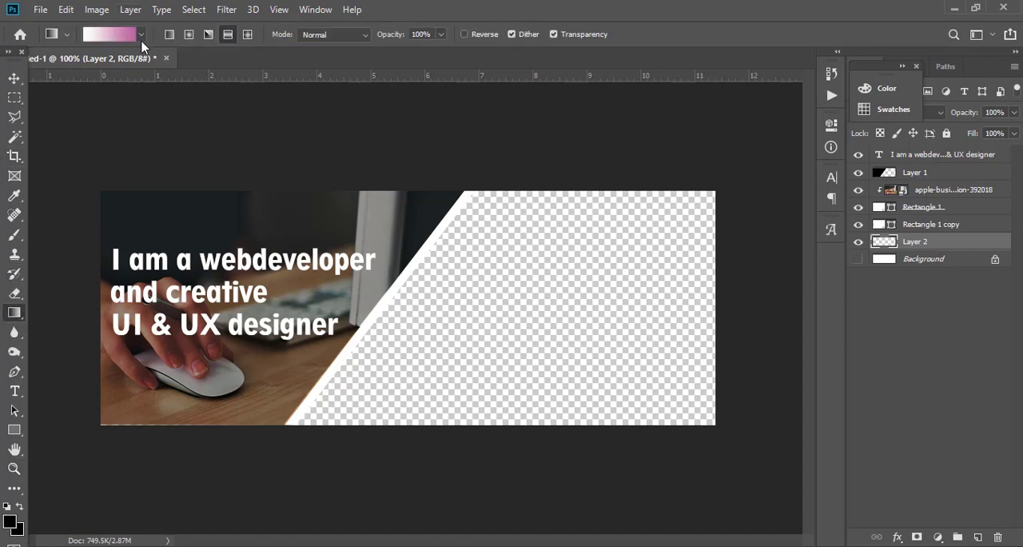
left_click(141, 35)
scroll(142, 100, "up", 2)
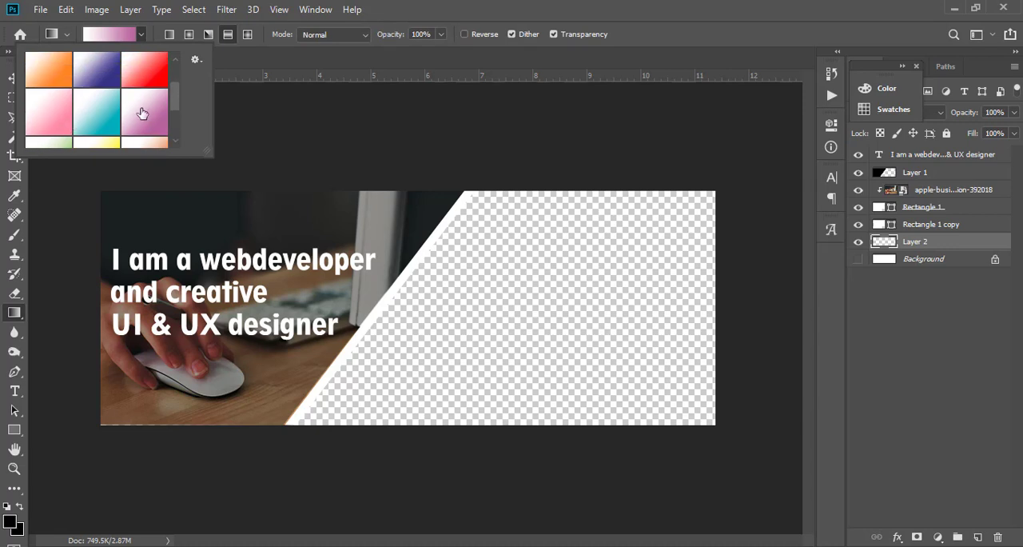
left_click(62, 114)
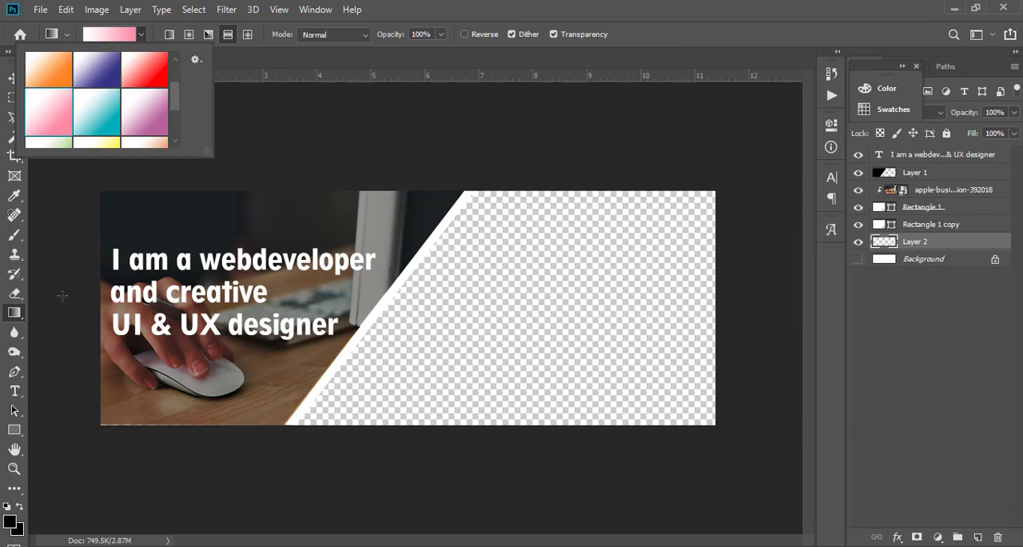
left_click_drag(62, 295, 736, 299)
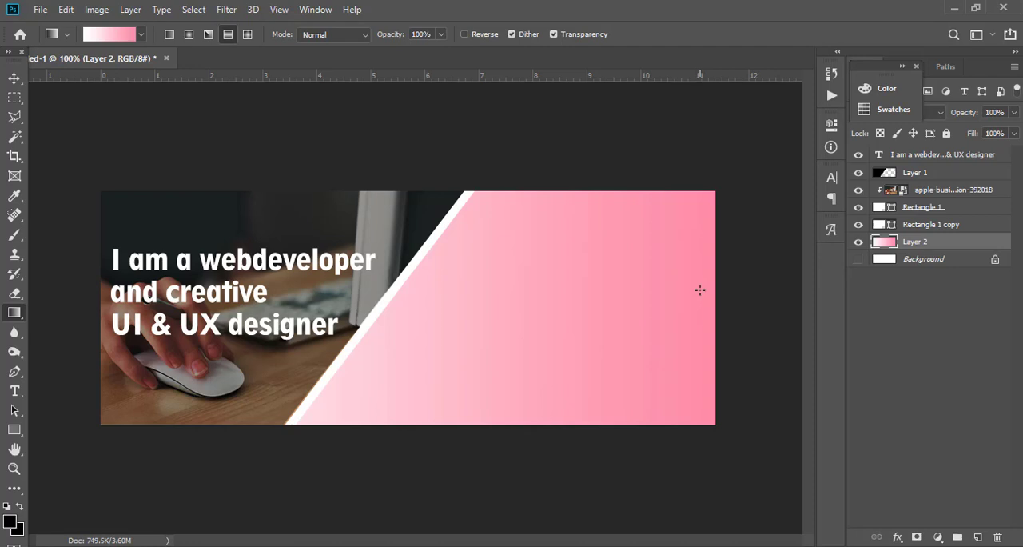
Try a horizontal white-to-purple gradient across the background gradient layer.
left_click(141, 35)
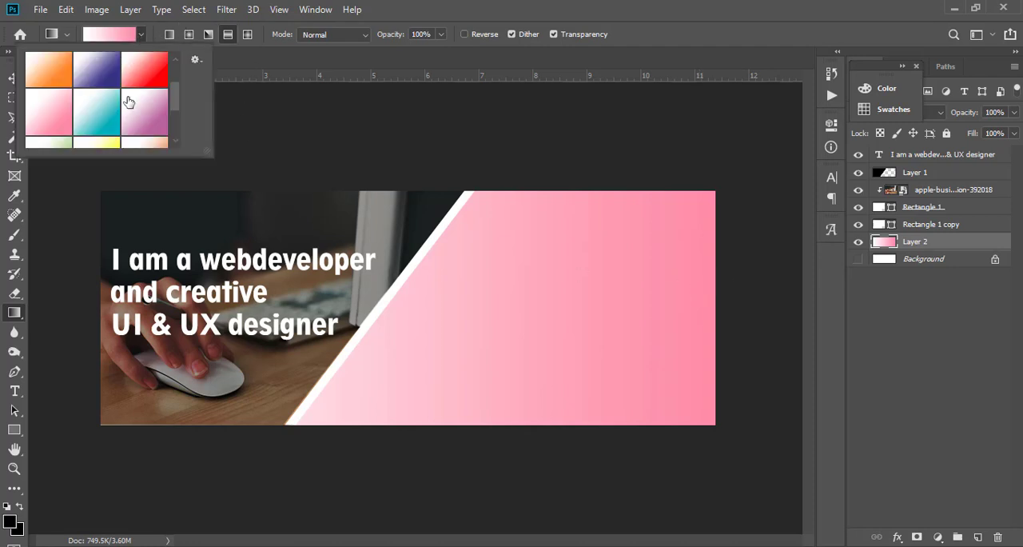
left_click(147, 124)
left_click_drag(69, 280, 756, 267)
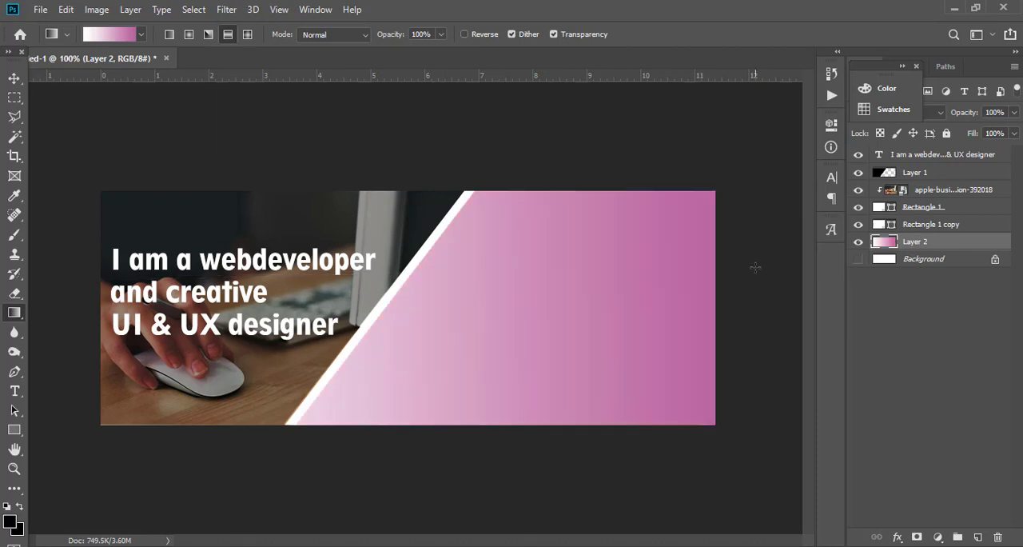
Reapply the white-to-pink gradient from left to right across Layer 2.
left_click(142, 35)
left_click(58, 109)
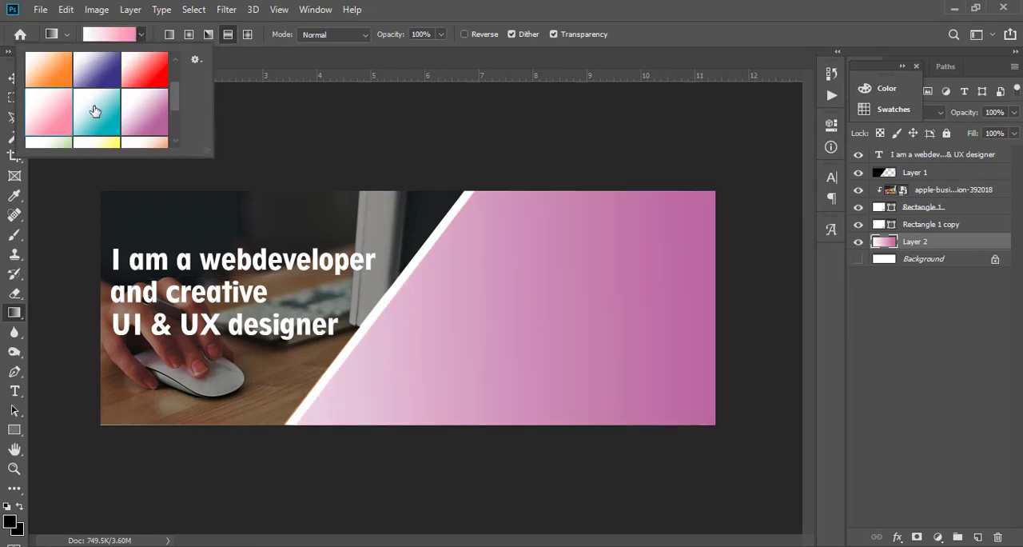
left_click_drag(69, 301, 742, 289)
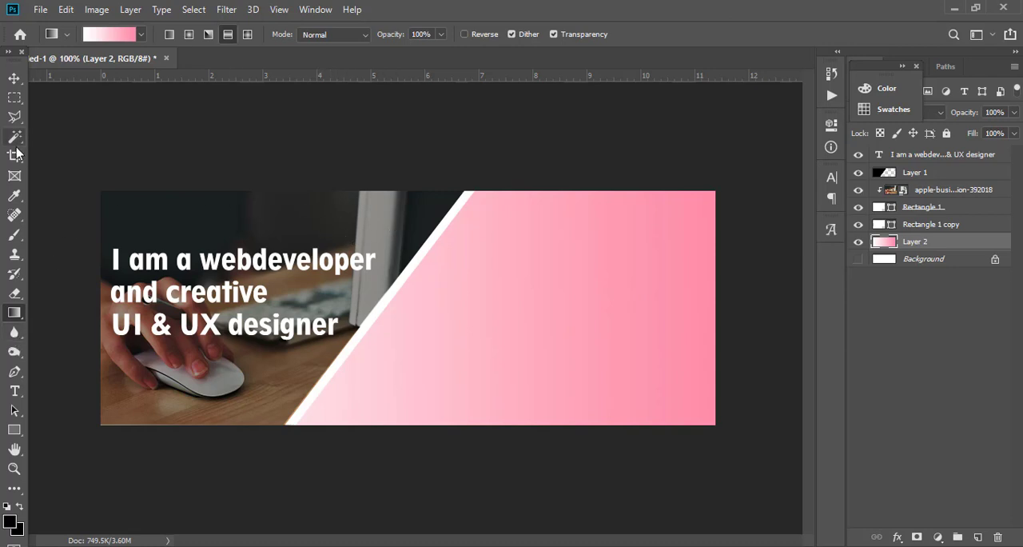
On a new layer above the gradient, fill a bar about 4 inches wide in the upper pink area with black at 30% layer opacity.
left_click(978, 537)
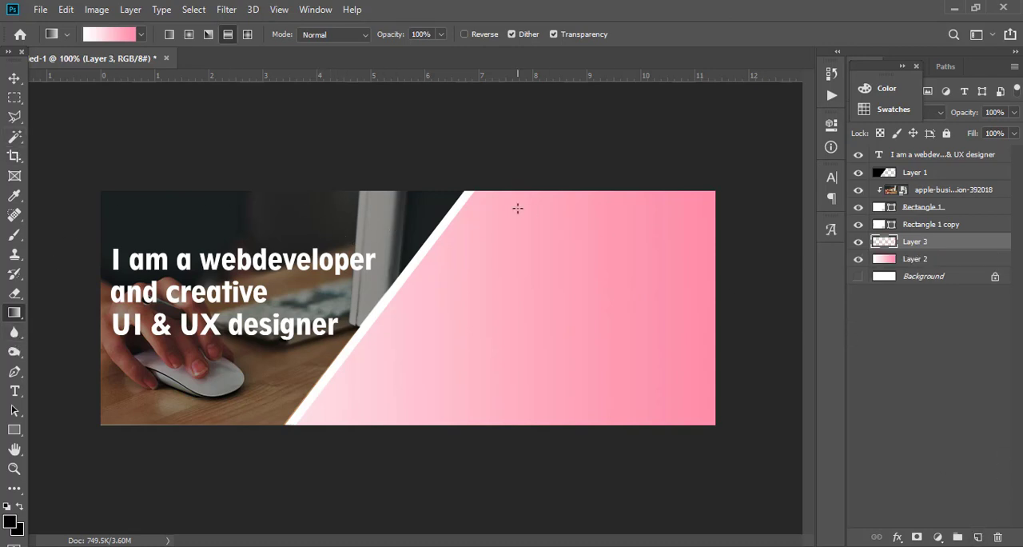
left_click(15, 99)
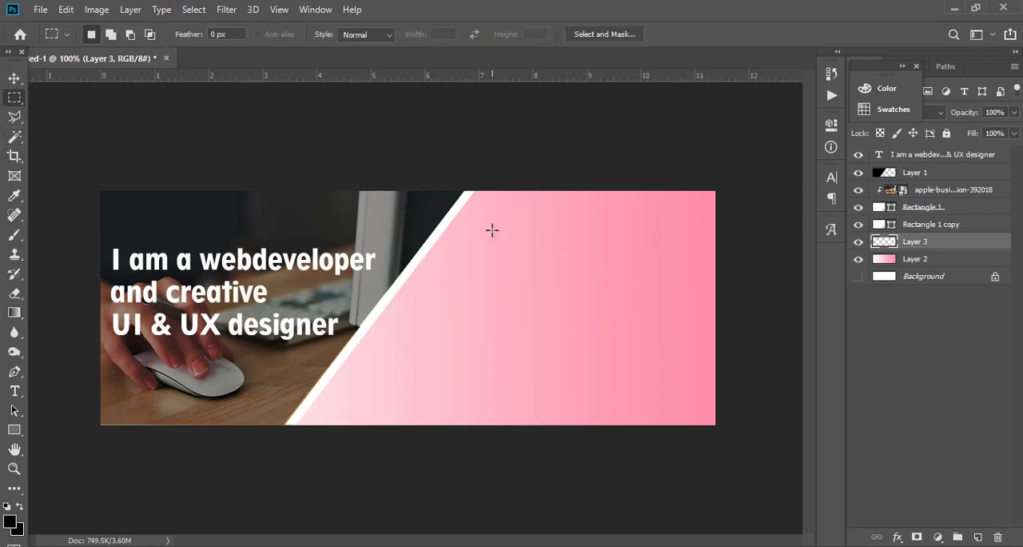
left_click_drag(482, 231, 699, 260)
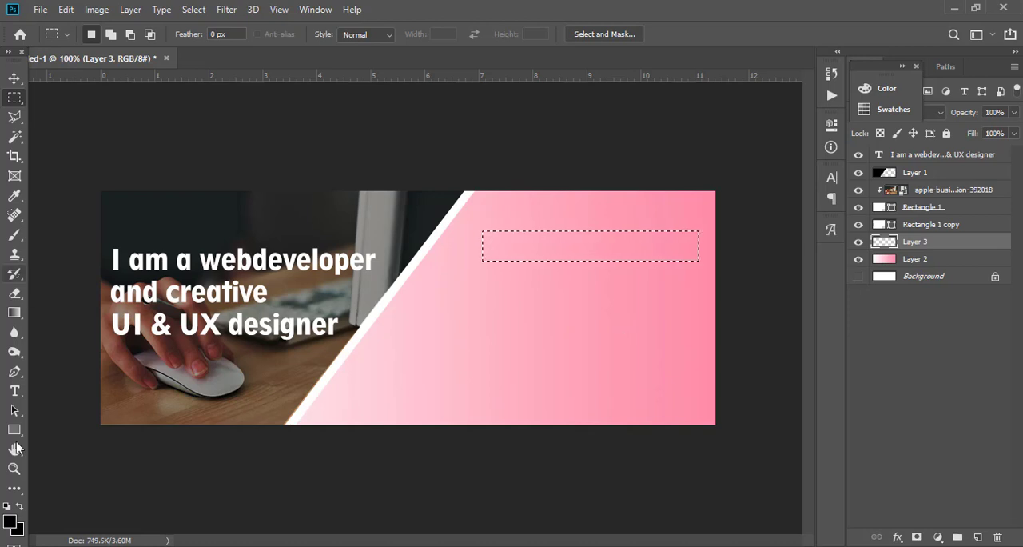
left_click(15, 532)
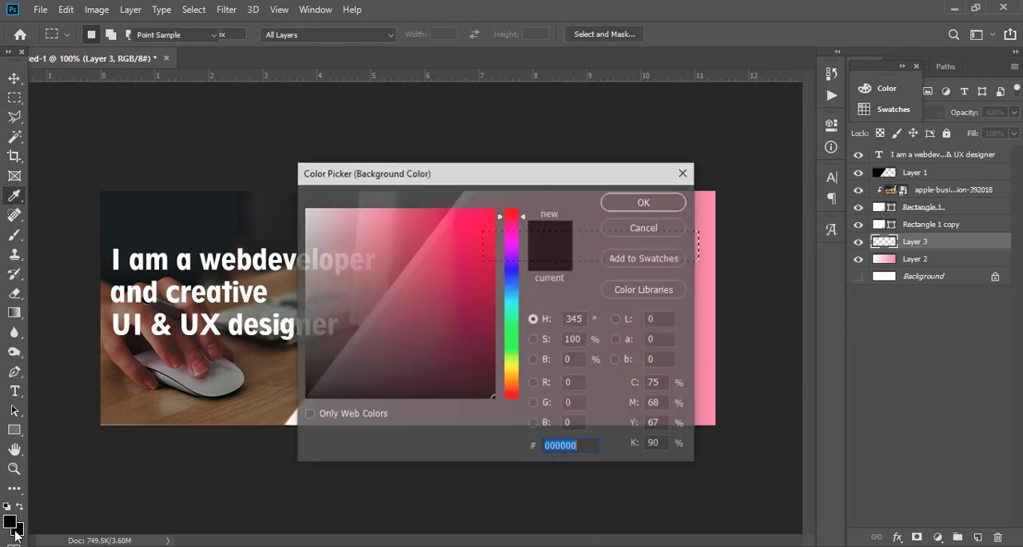
left_click(651, 230)
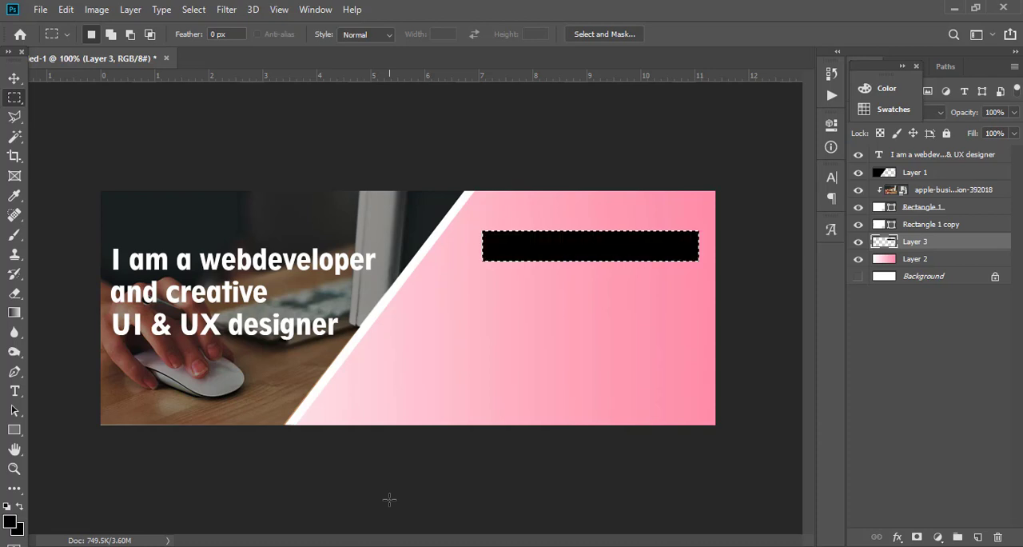
left_click(1016, 113)
left_click_drag(1011, 127, 964, 132)
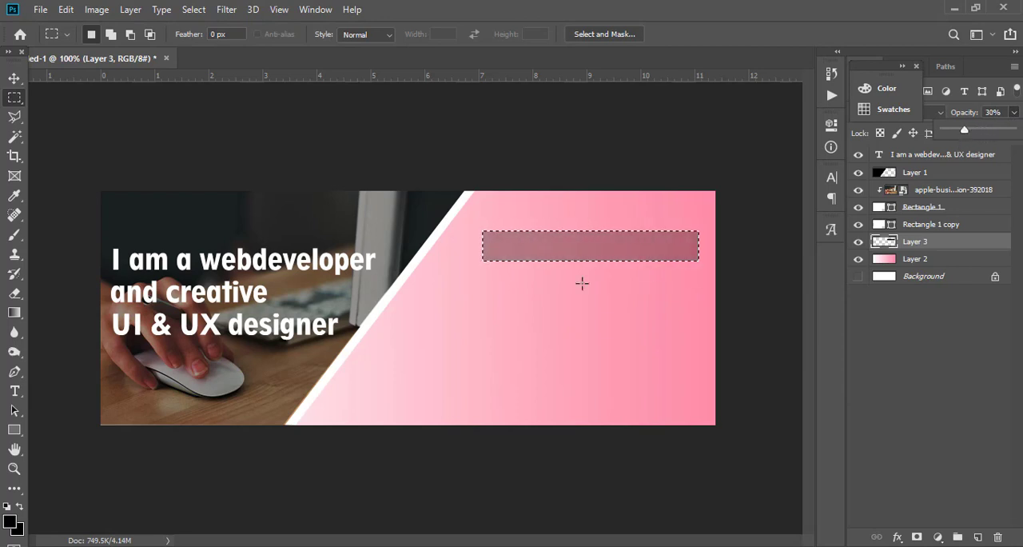
Nudge the translucent bar up and duplicate it twice below, spacing the three bars evenly in the pink area.
left_click(14, 77)
mouse_move(532, 240)
left_mouse_down()
mouse_move(528, 230)
mouse_move(538, 233)
left_mouse_up()
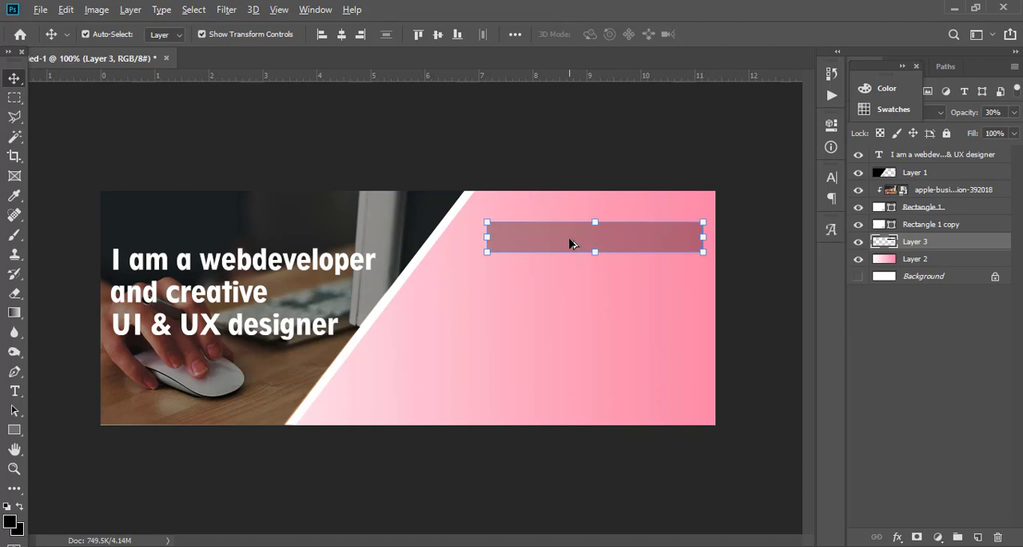
left_click_drag(570, 243, 569, 330)
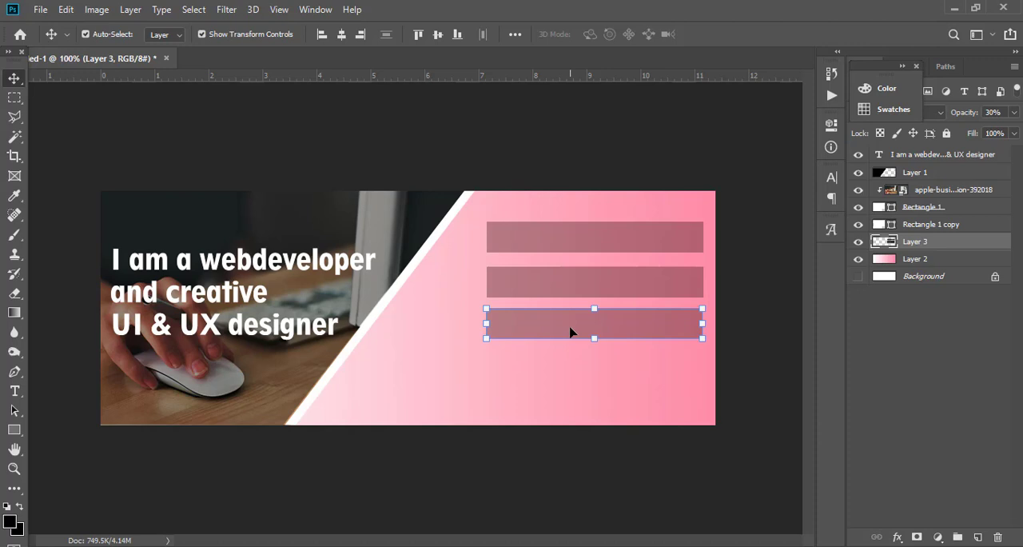
left_click_drag(569, 332, 572, 354)
left_click(557, 384)
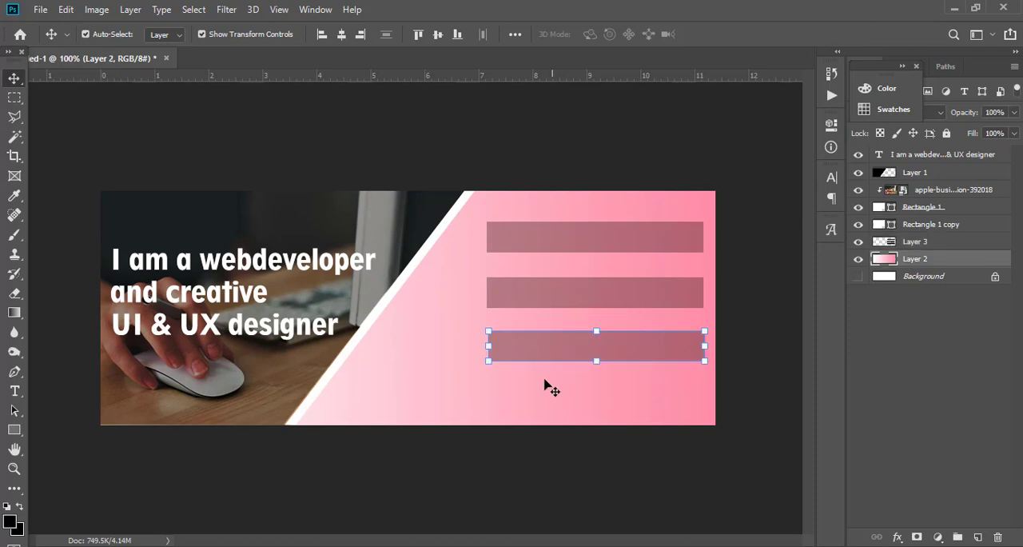
left_click(543, 378)
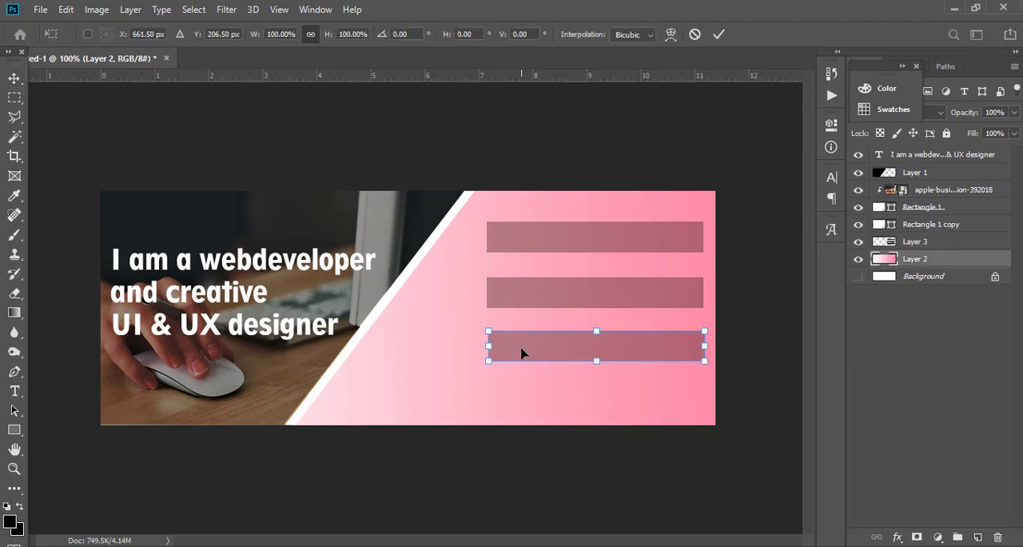
key("Return")
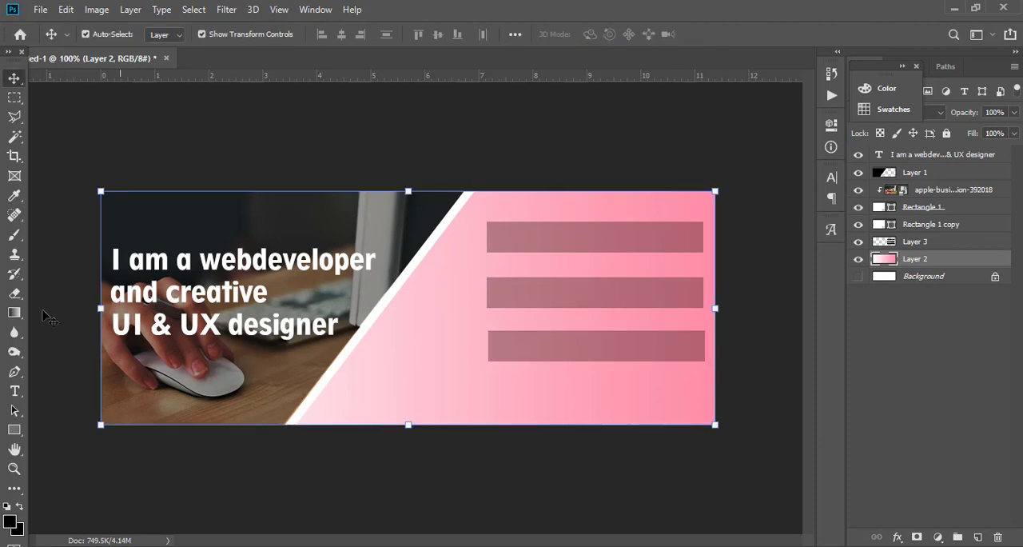
Add the person's full name over the uppermost bar as 36 pt Geometr212 BkCn BT Heavy text.
left_click(15, 391)
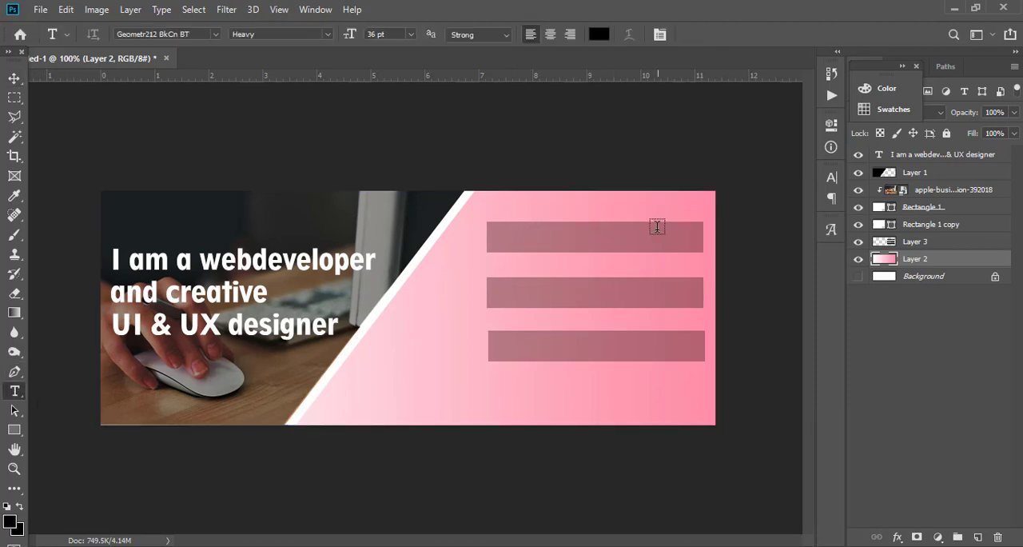
left_click(501, 243)
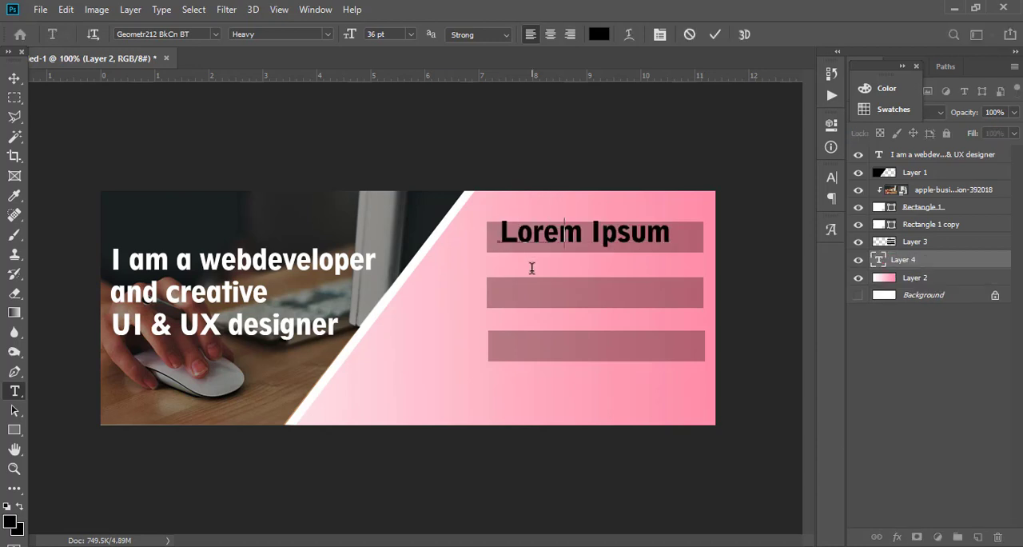
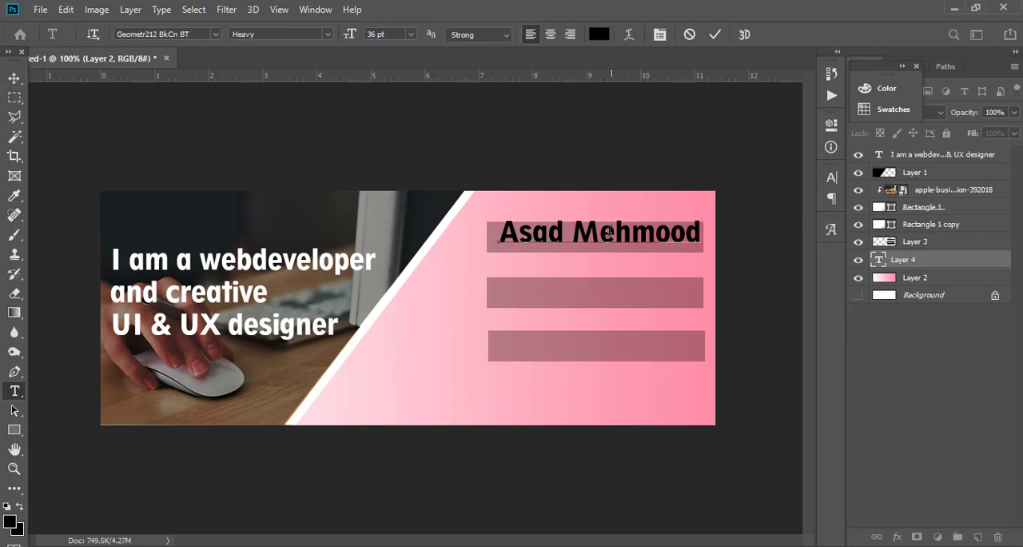
Change the full-name text's color to white.
key("ctrl+shift+Left")
key("ctrl+shift+Left")
left_click(599, 35)
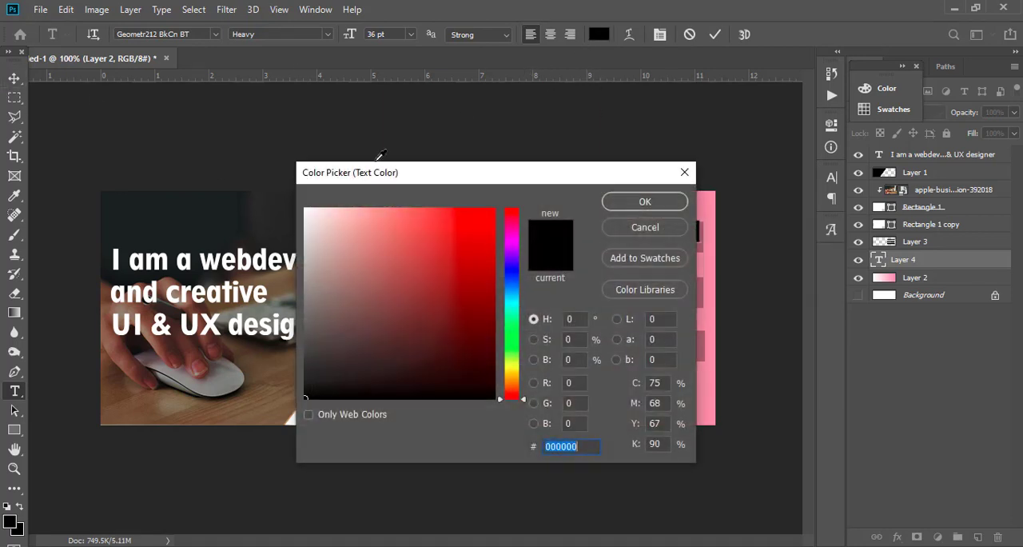
left_click(484, 395)
left_click_drag(484, 395, 305, 209)
left_click(645, 203)
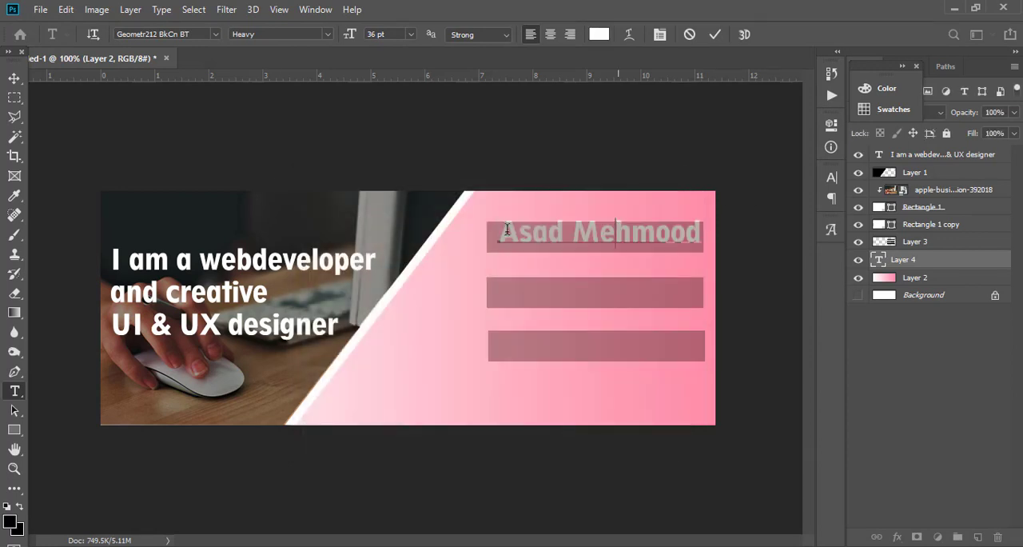
key("ctrl+Return")
Bring the full-name text layer above Layer 3 and center the text inside the uppermost bar.
left_click_drag(570, 235, 568, 245)
key("ctrl+z")
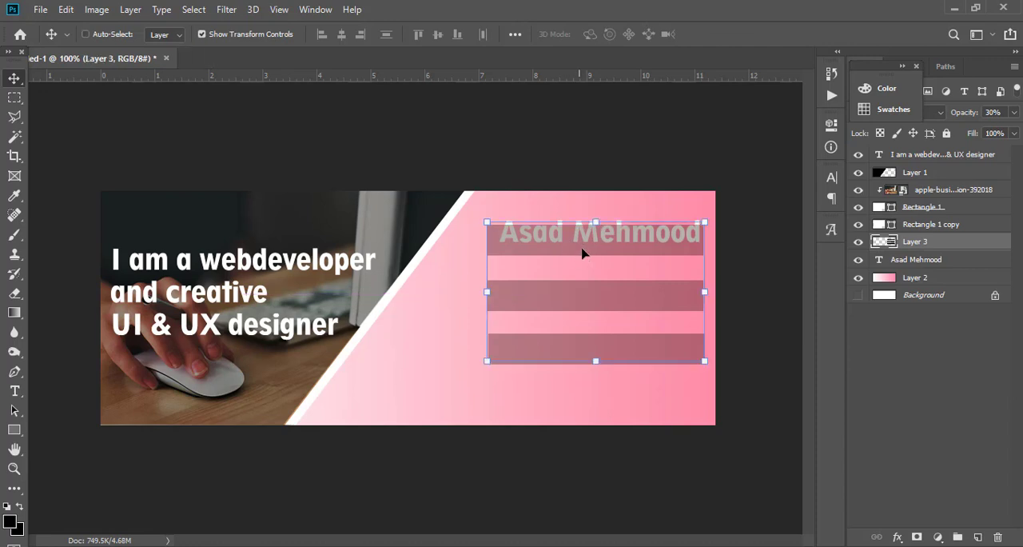
left_click_drag(927, 254, 919, 233)
left_click_drag(626, 235, 625, 242)
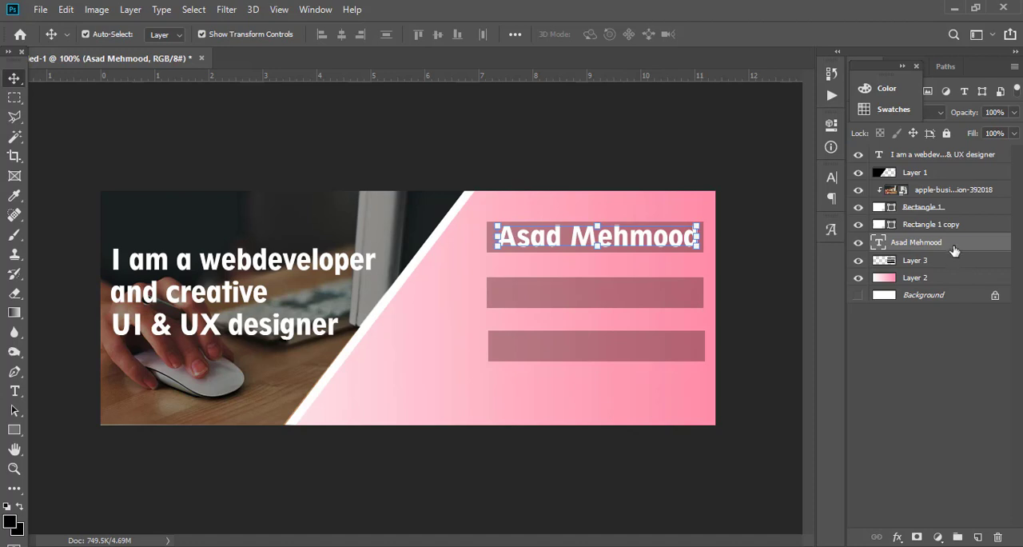
Duplicate the full-name text onto the middle bar and replace the copy's wording with the phone number.
left_click_drag(965, 297, 982, 534)
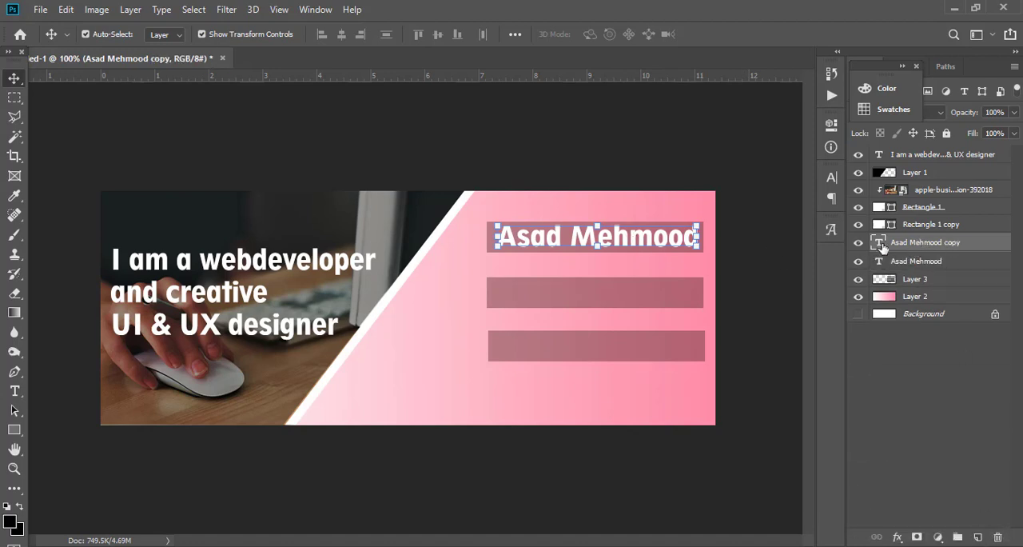
left_click_drag(574, 237, 573, 293)
left_click(14, 391)
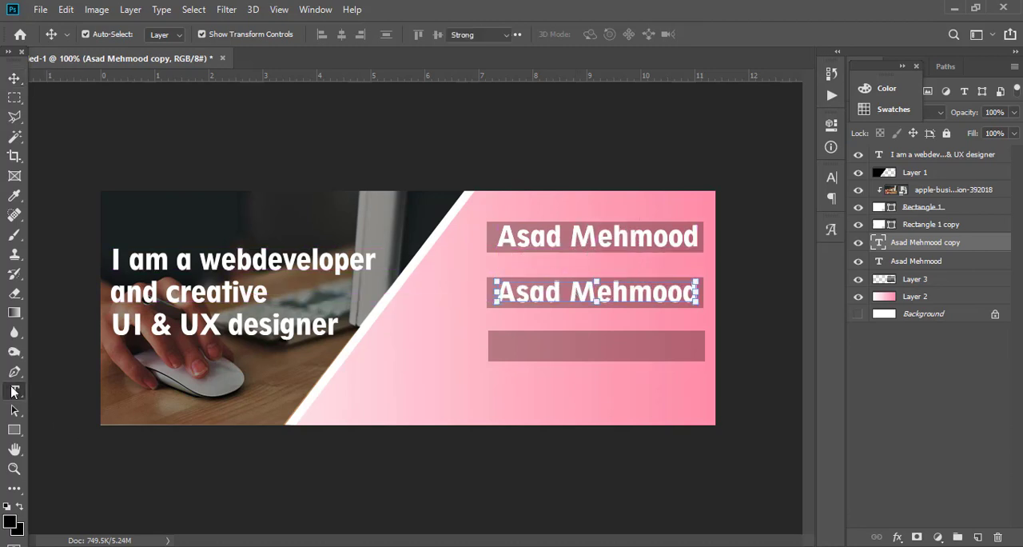
double_click(644, 292)
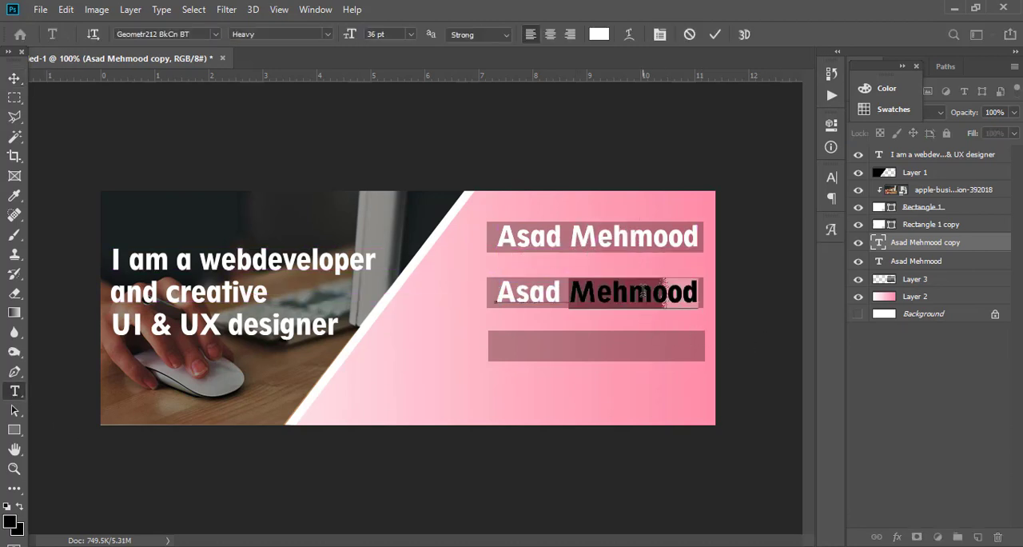
key("BackSpace")
key("BackSpace")
key("BackSpace")
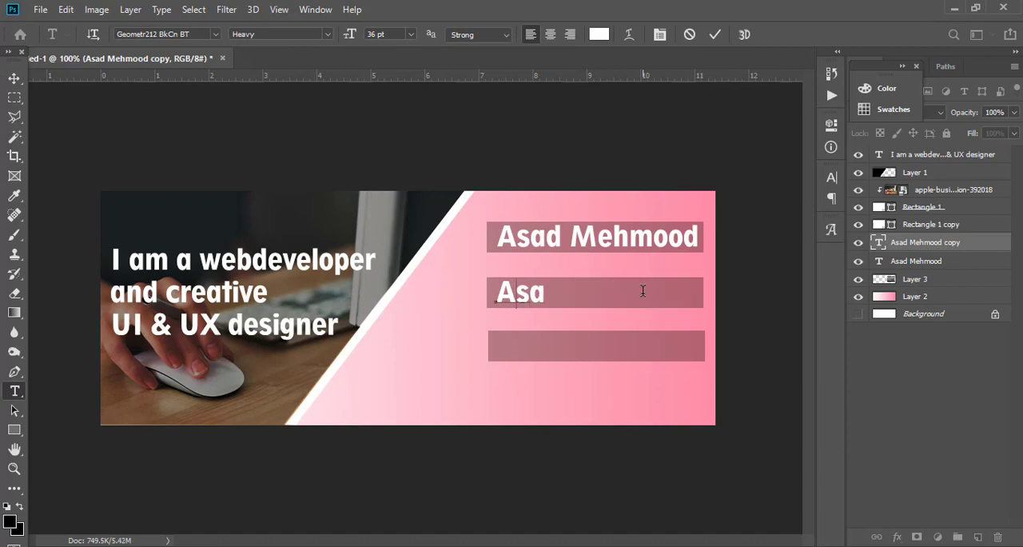
key("BackSpace")
key("BackSpace")
key("BackSpace")
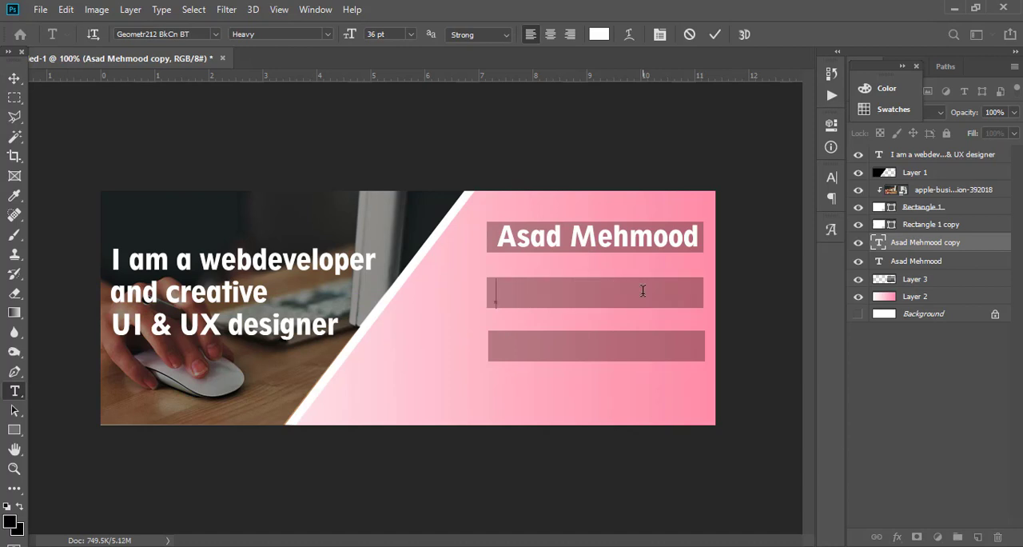
key("ctrl+Return")
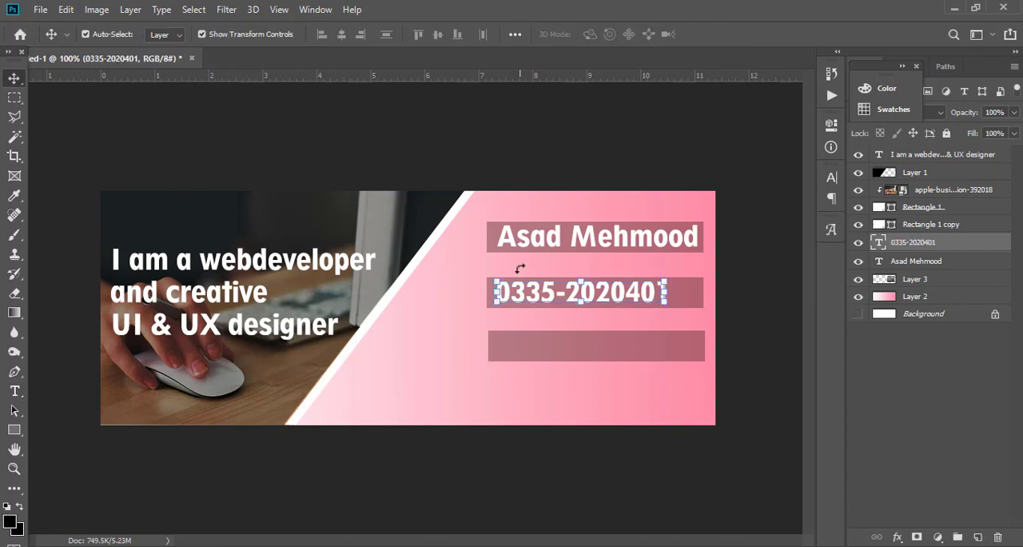
Center the phone number in the middle bar and add a copy on the lowest bar containing the contact e-mail address.
left_click_drag(527, 292, 569, 345)
double_click(551, 345)
key("BackSpace")
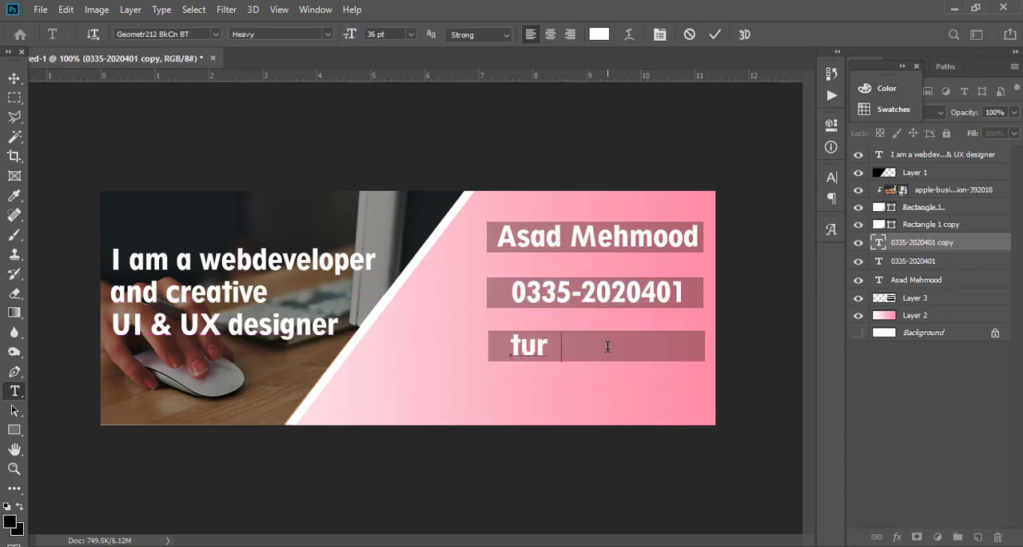
Set the e-mail text to Arial Bold 24 pt and center it inside the lowest bar.
key("ctrl+a")
left_click(215, 35)
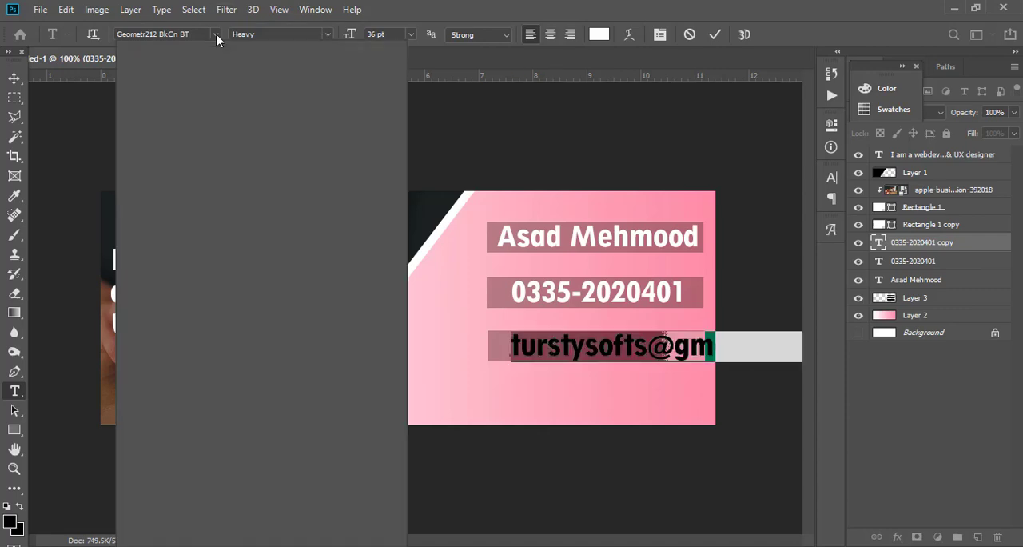
left_click(216, 78)
left_click(280, 34)
left_click(310, 133)
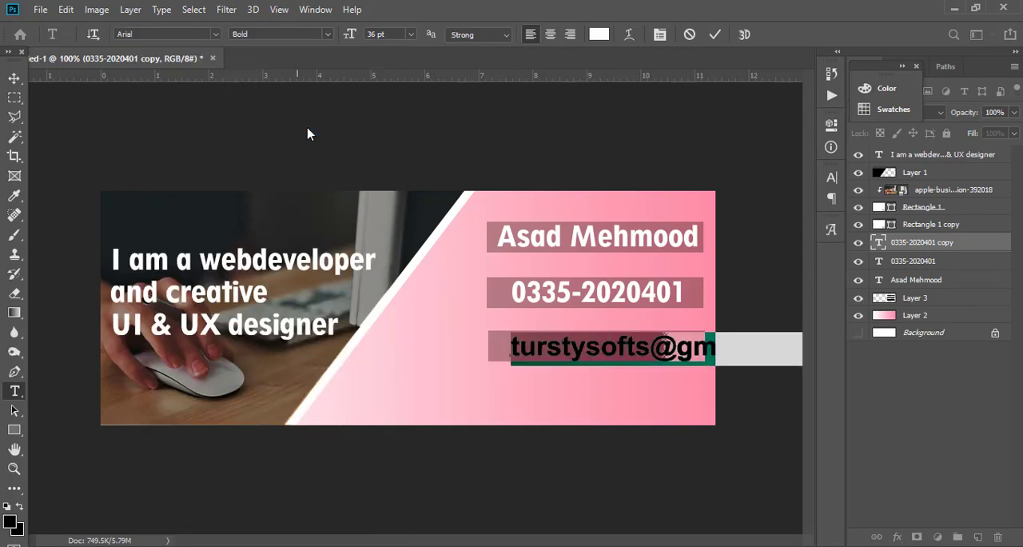
left_click(411, 35)
left_click(390, 157)
left_click(409, 35)
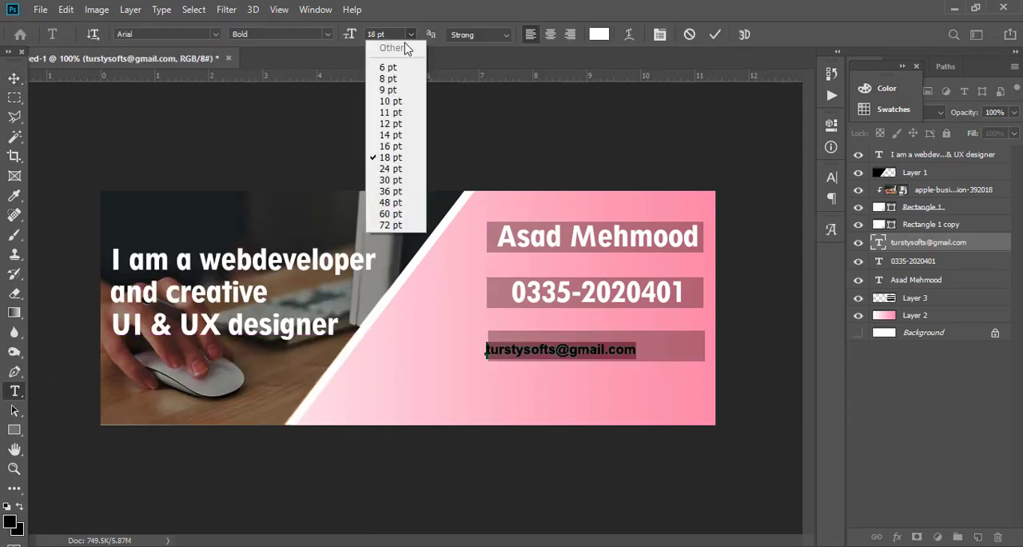
left_click(390, 169)
left_click(14, 79)
left_click_drag(536, 347, 549, 344)
left_click(481, 391)
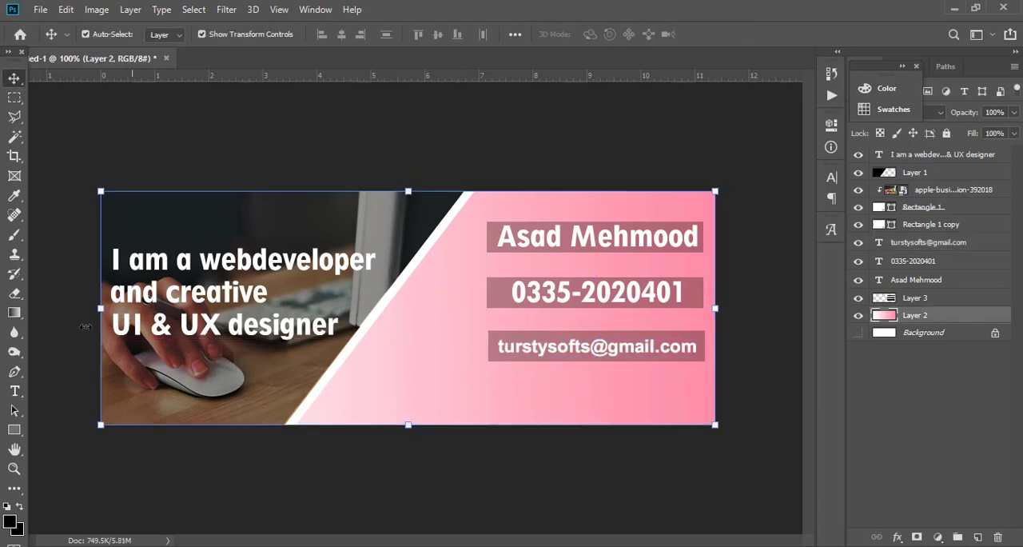
key("t")
left_click(482, 398)
type("Trustysoft")
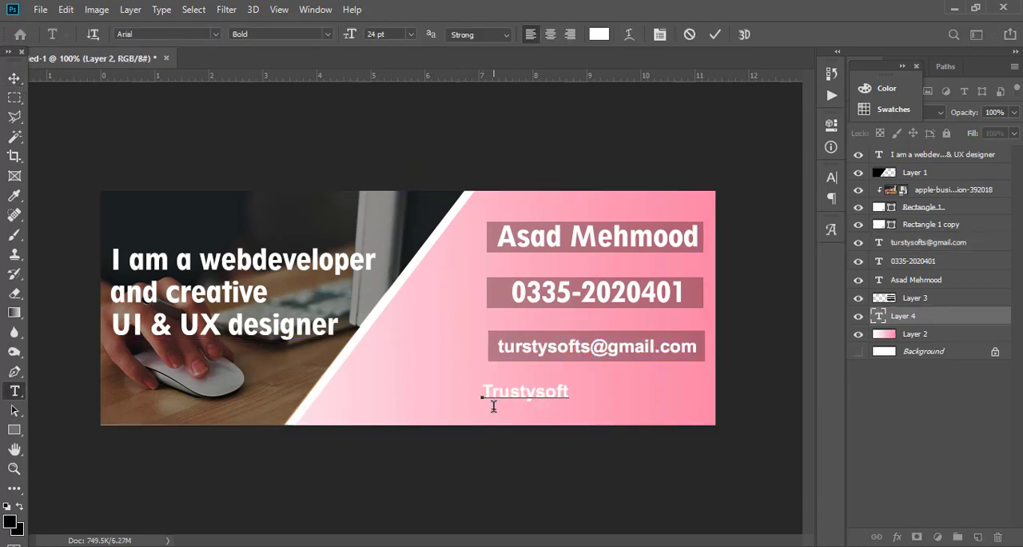
type(".com")
key("Home")
type("https://www.")
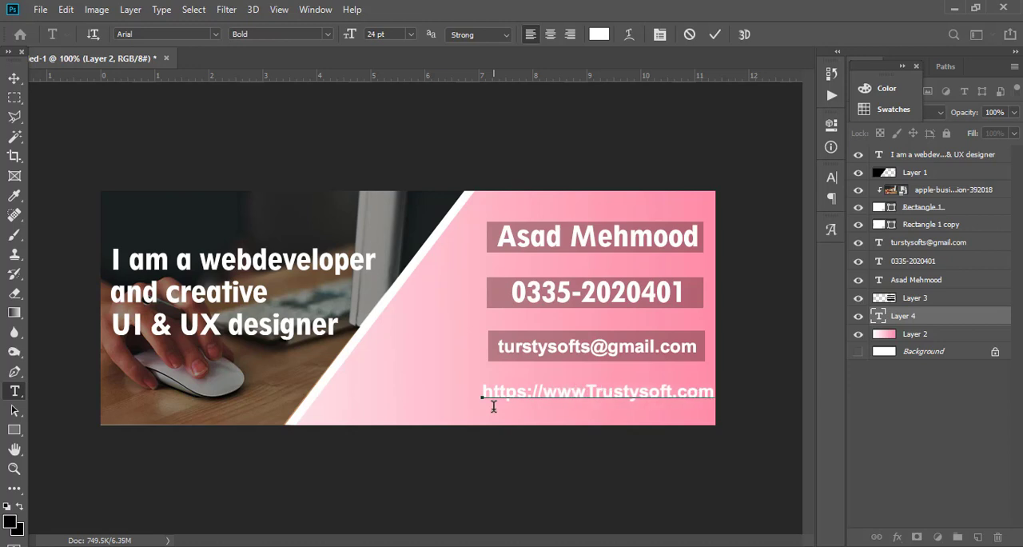
key("BackSpace")
key("BackSpace")
key("BackSpace")
key("BackSpace")
key("Delete")
type("t")
left_click(13, 79)
left_click_drag(551, 397, 596, 394)
Restyle the website address text to regular-weight Arial at a larger size.
key("t")
left_click(568, 399)
key("ctrl+a")
left_click(326, 35)
left_click(270, 97)
left_click(411, 35)
left_click(391, 168)
left_click(14, 79)
left_click(423, 336)
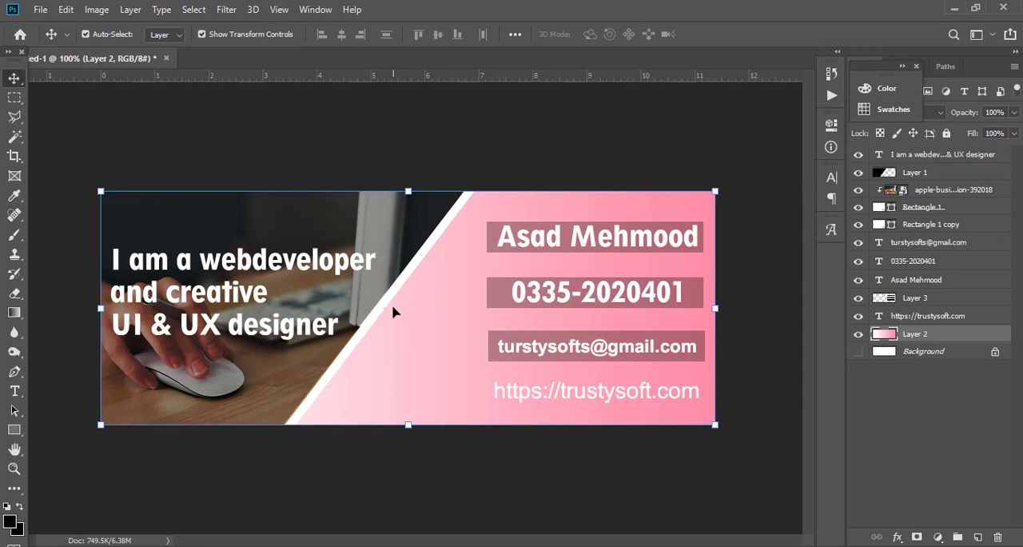
Draw a 44 × 39 px rectangle on a new layer above Layer 2, between the slanted photo edge and the bars.
left_click(15, 430)
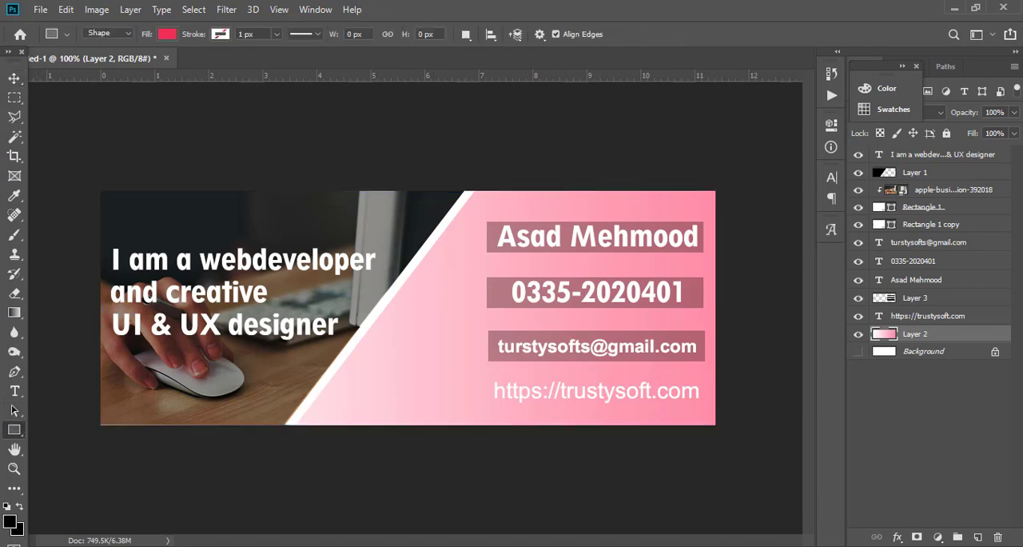
left_click(978, 536)
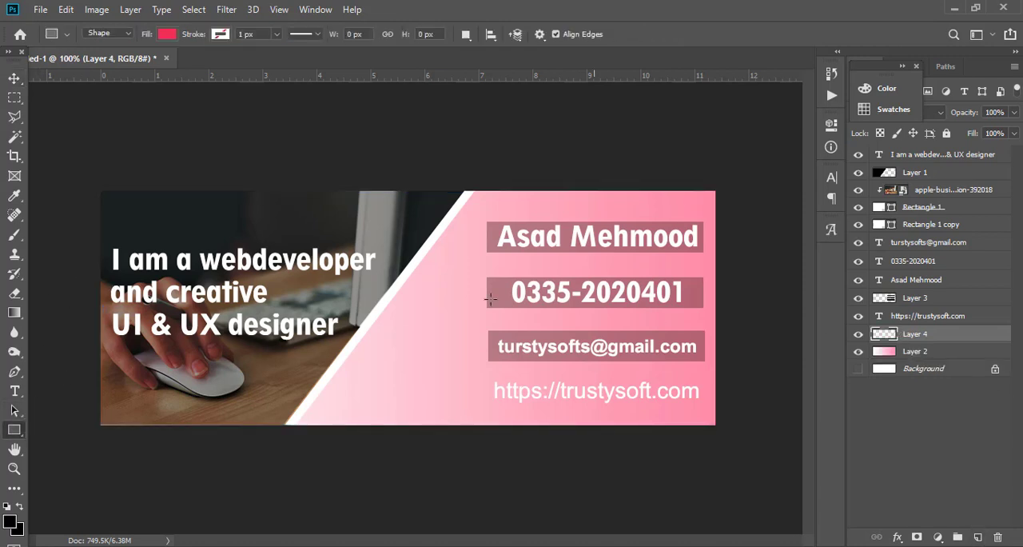
left_click_drag(434, 268, 469, 298)
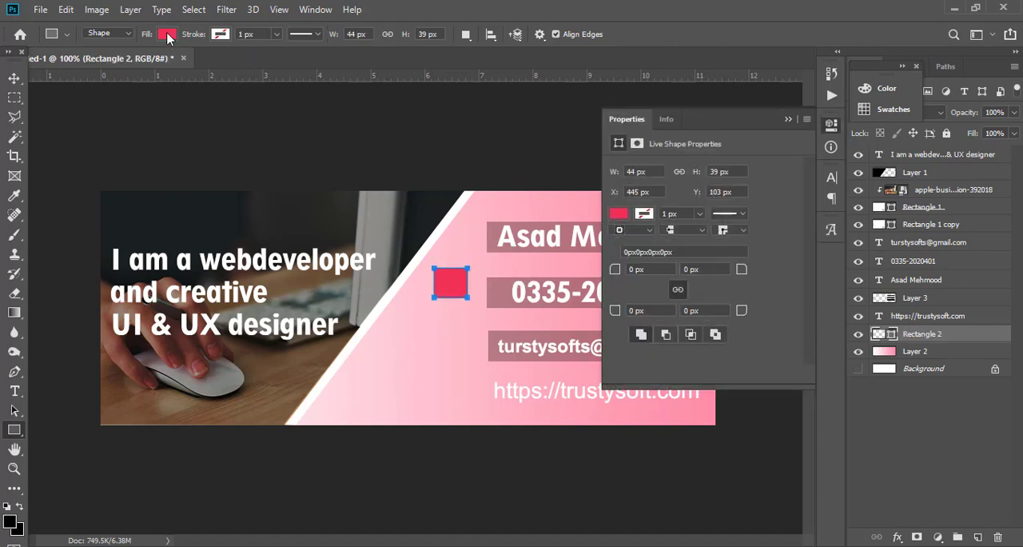
Change the small rectangle's fill to a bright pinkish-red swatch.
left_click(619, 215)
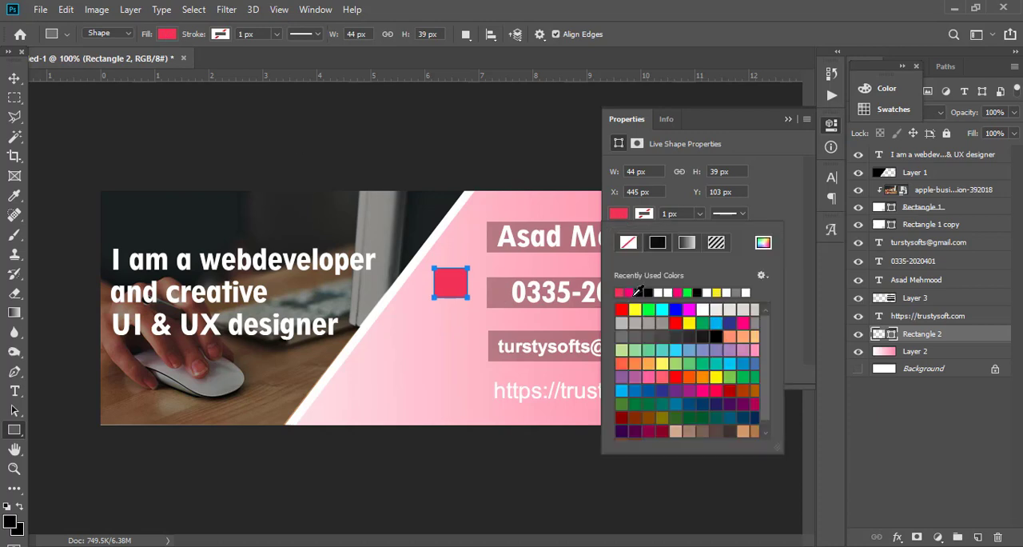
left_click(632, 292)
left_click(630, 291)
left_click(710, 390)
left_click(700, 390)
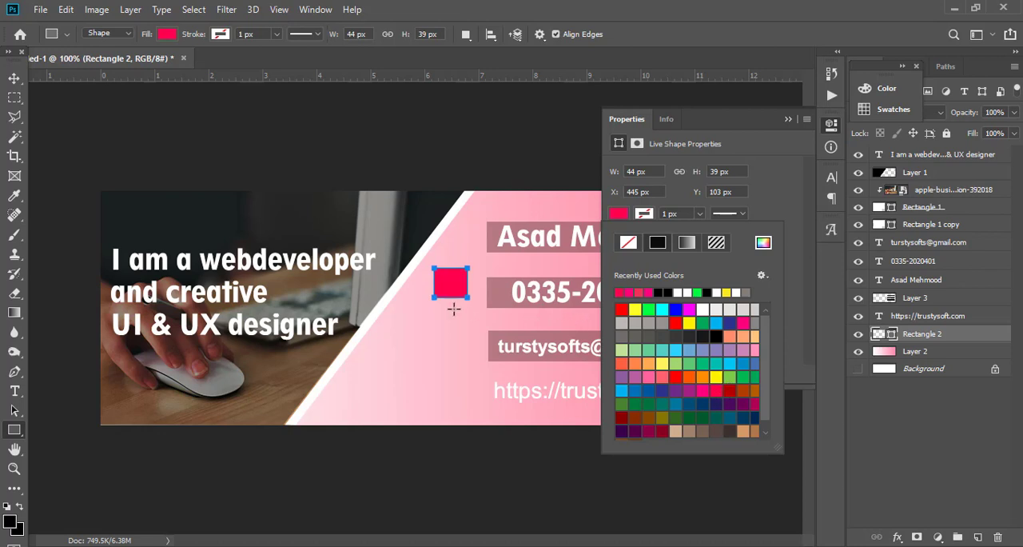
left_click(461, 307)
left_click(461, 310)
left_click(456, 214)
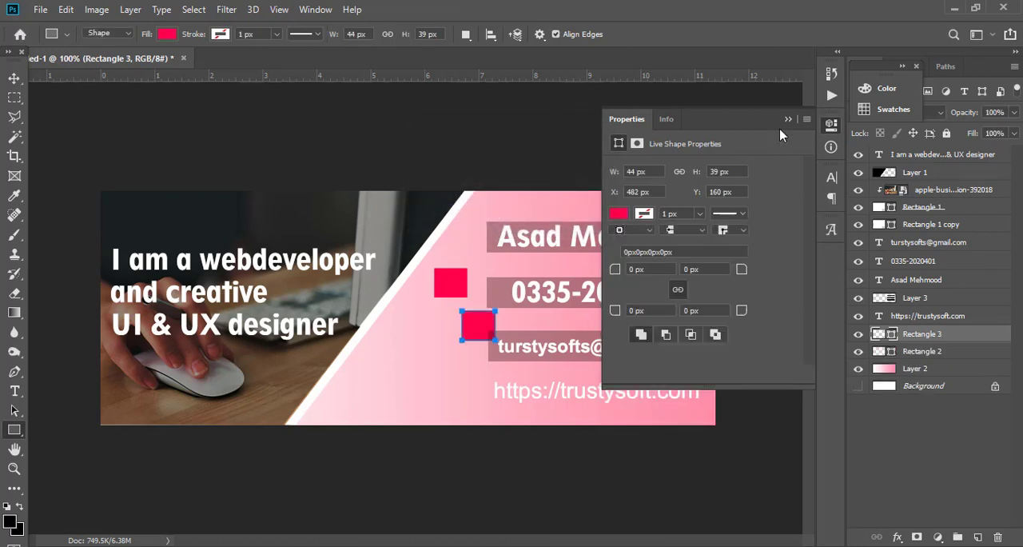
left_click(788, 119)
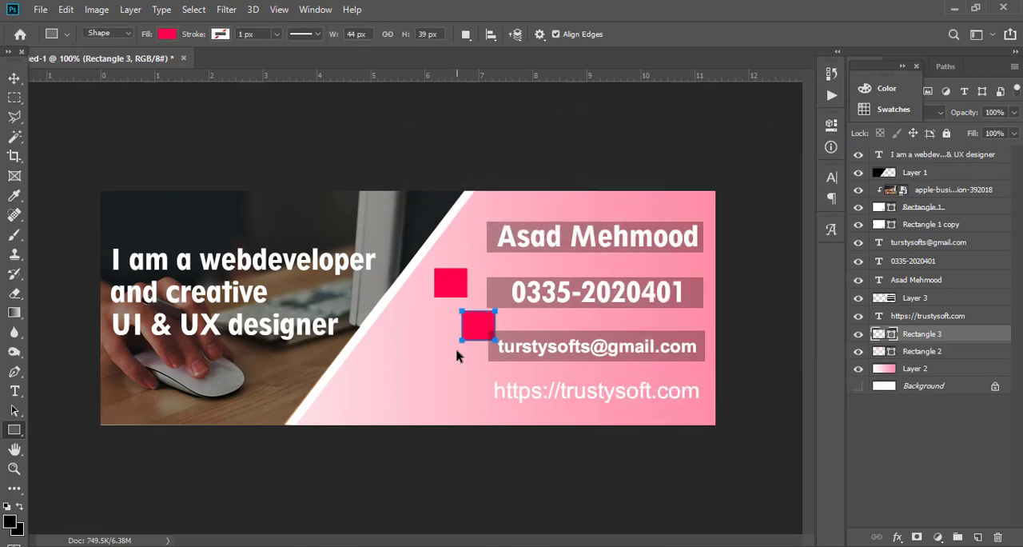
key("ctrl+z")
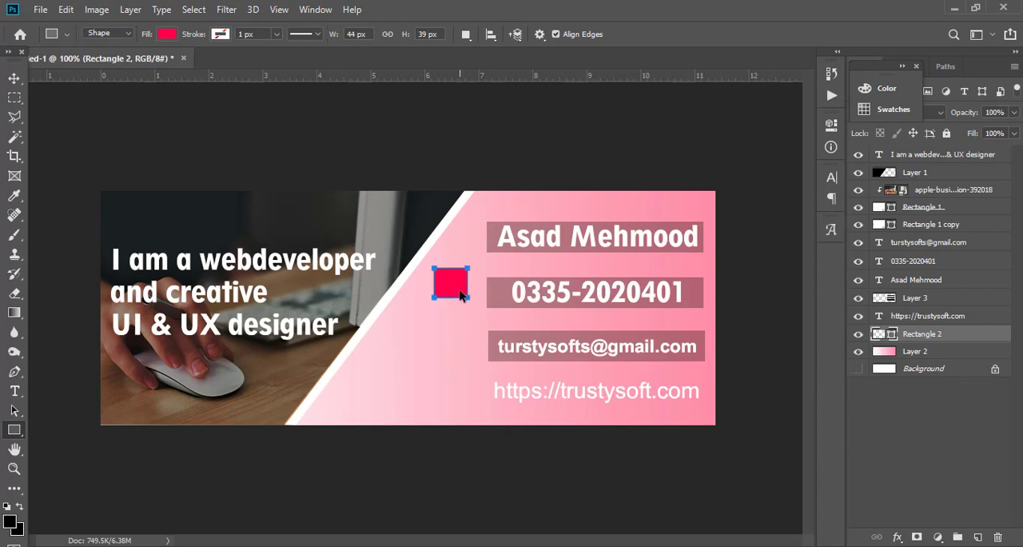
Rotate the pinkish-red square about 25° and accept its conversion to a regular path.
key("ctrl+t")
left_click_drag(479, 305, 473, 325)
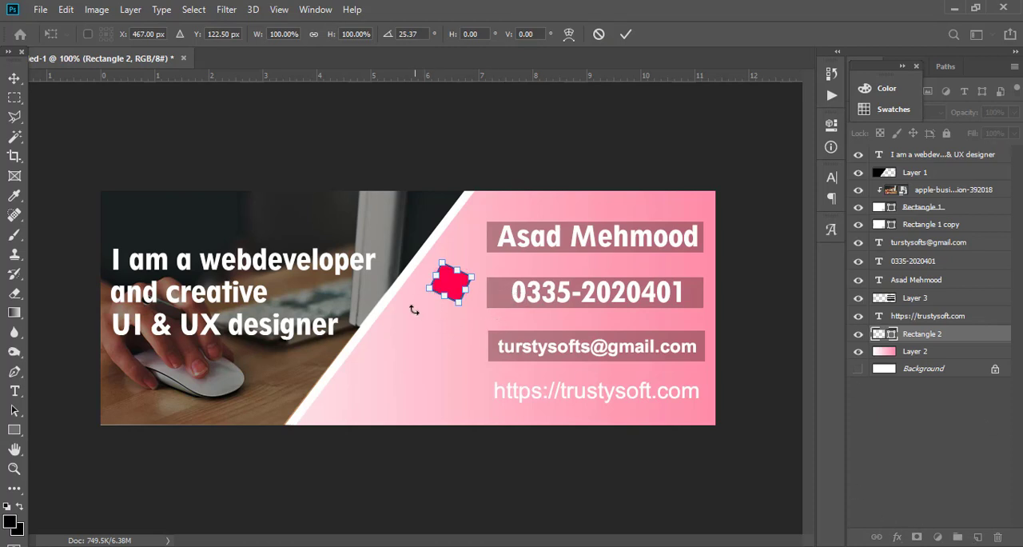
key("u")
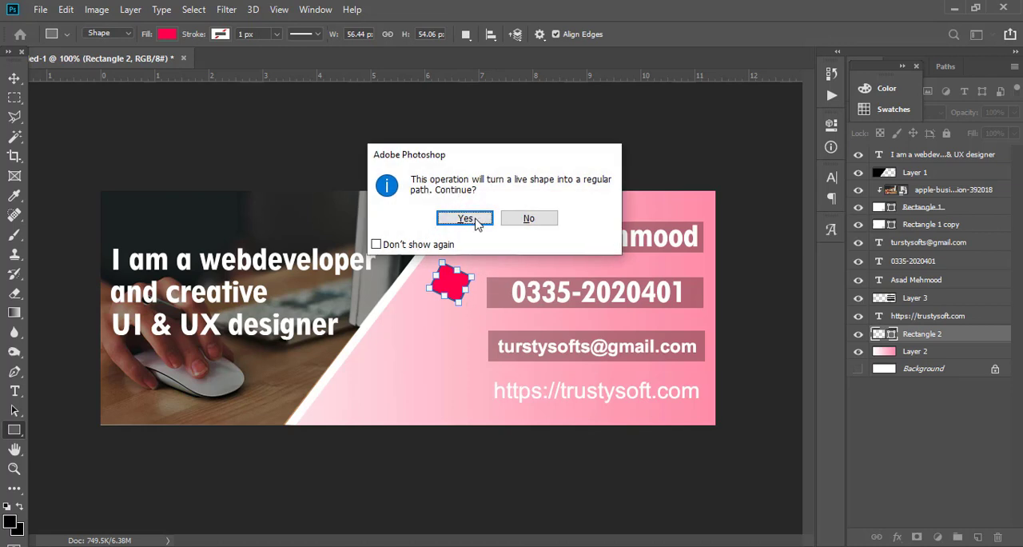
left_click(466, 218)
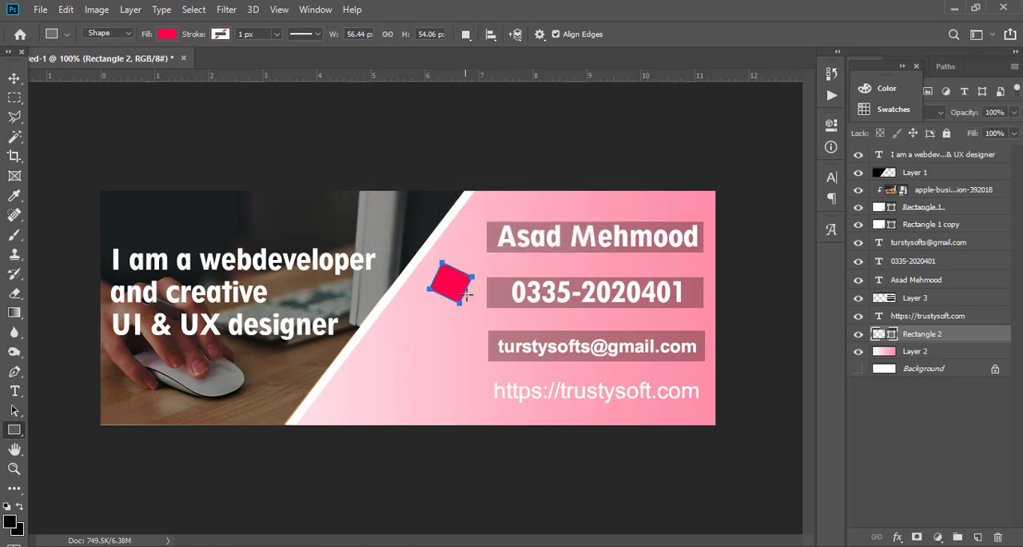
Move the tilted square to the start of the topmost bar and scale it to 106.31% × 103.58%.
left_click(20, 80)
left_click_drag(480, 304, 462, 250)
key("Up")
key("Up")
key("Up")
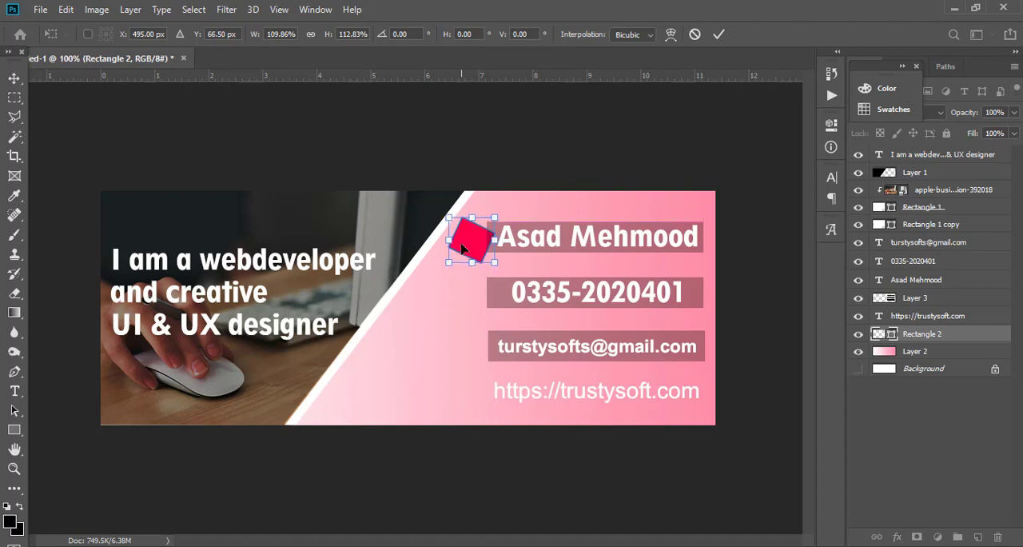
key("Up")
left_click_drag(493, 262, 492, 258)
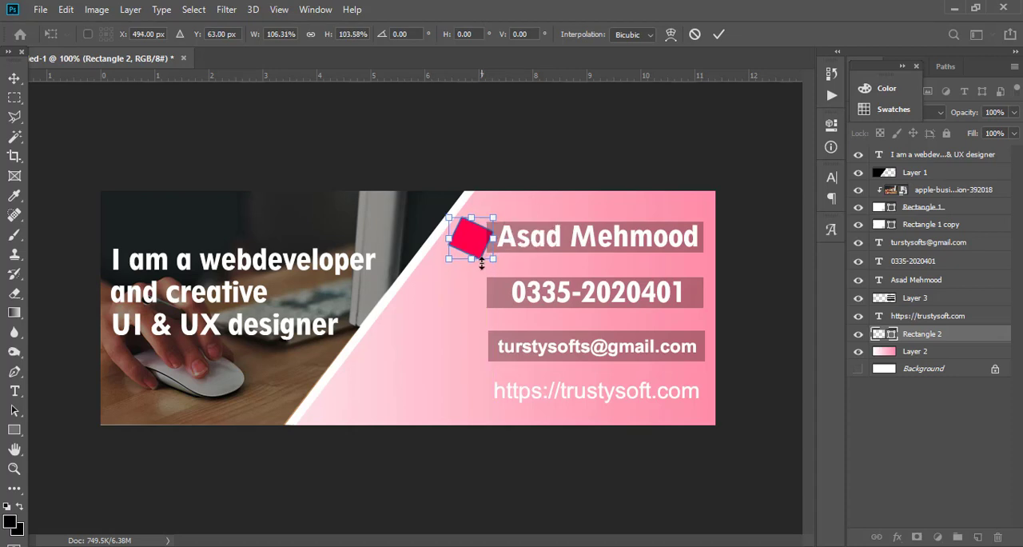
Nudge the tilted square into line with the topmost bar at X 496 px, Y 64 px and apply the transformation.
key("Down")
key("Down")
key("Down")
key("Down")
key("Right")
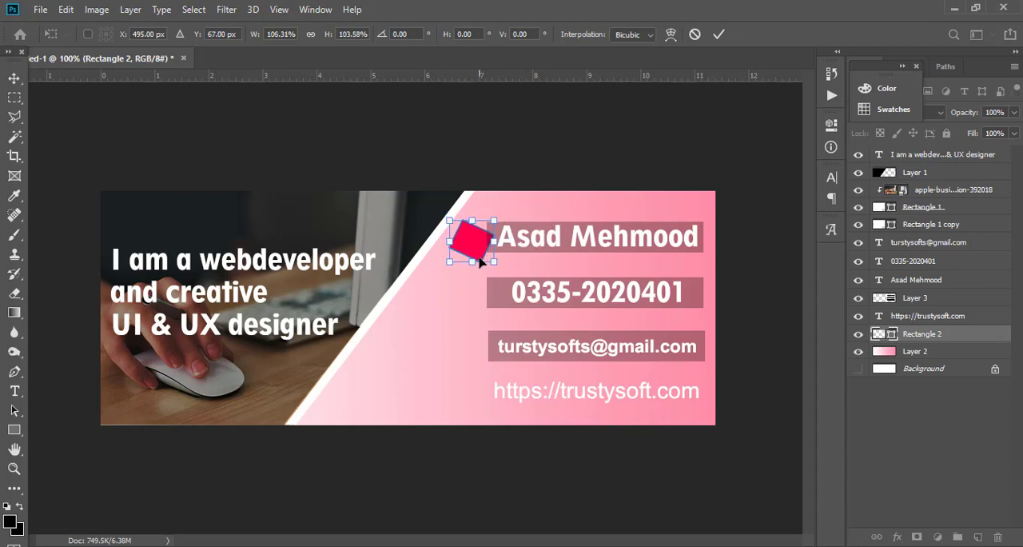
key("Right")
key("Up")
key("Up")
key("Up")
key("Up")
key("Up")
key("Down")
key("Down")
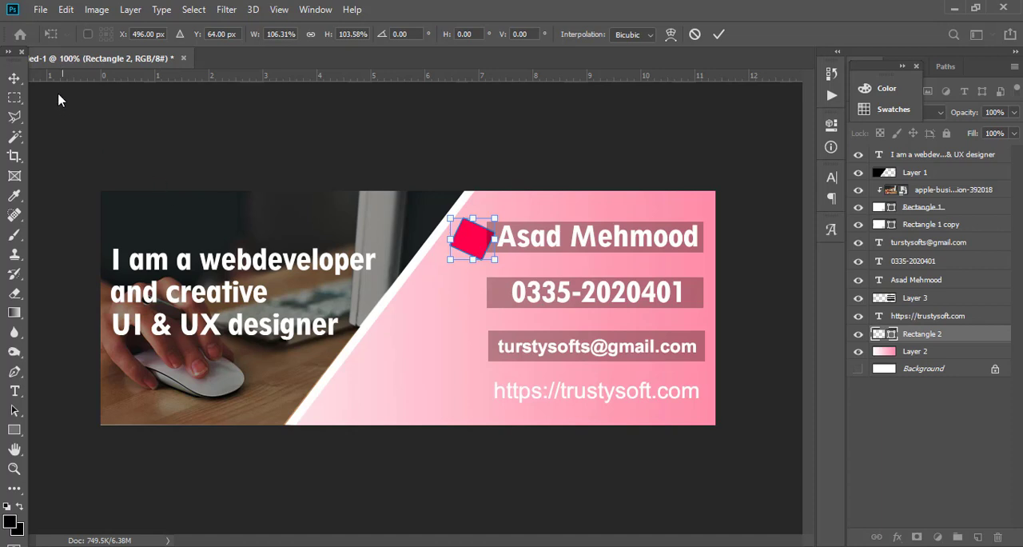
left_click(14, 77)
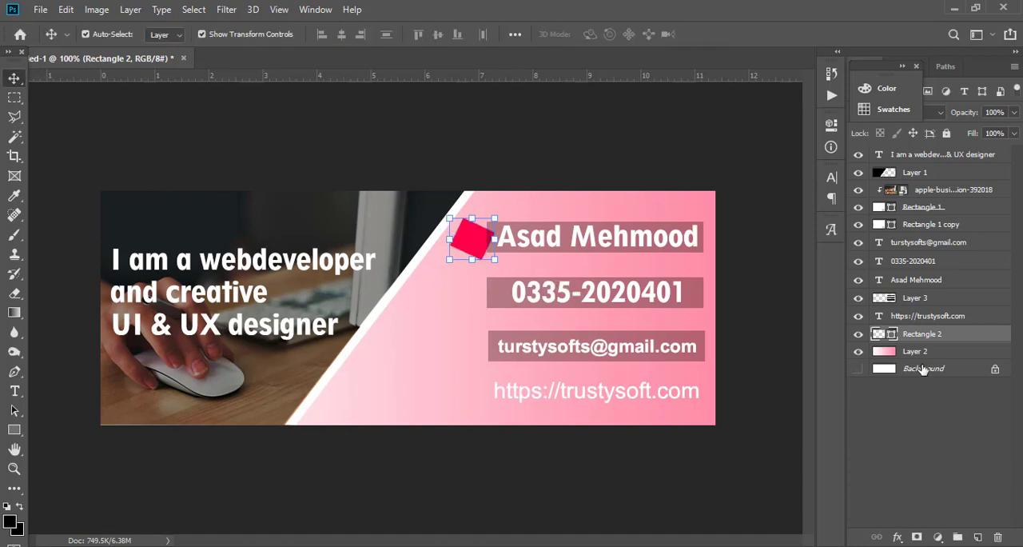
Add a Bevel & Emboss effect to the tilted square, using Outer Bevel with a size of 7 px.
left_click(898, 537)
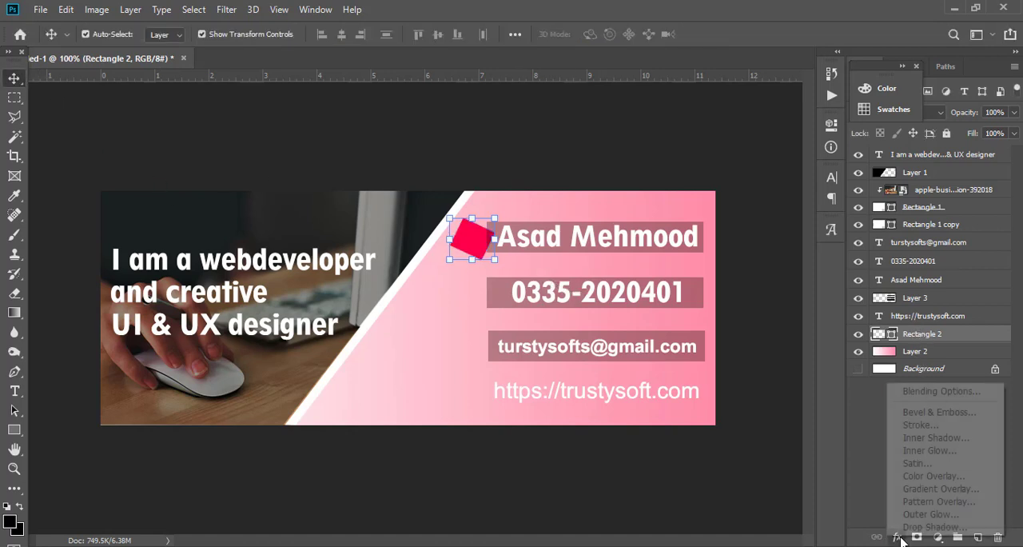
left_click(931, 392)
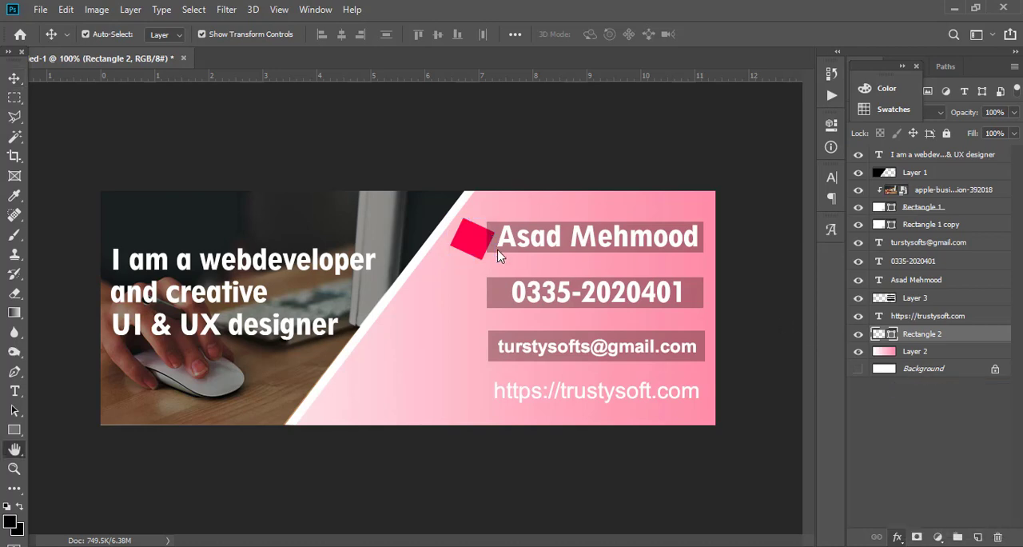
left_click(459, 166)
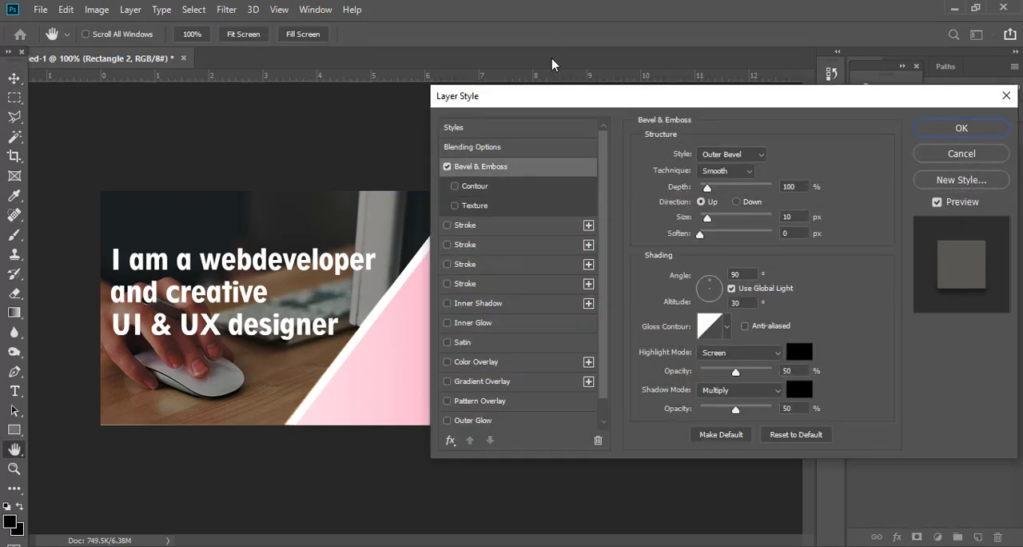
left_click_drag(555, 97, 728, 82)
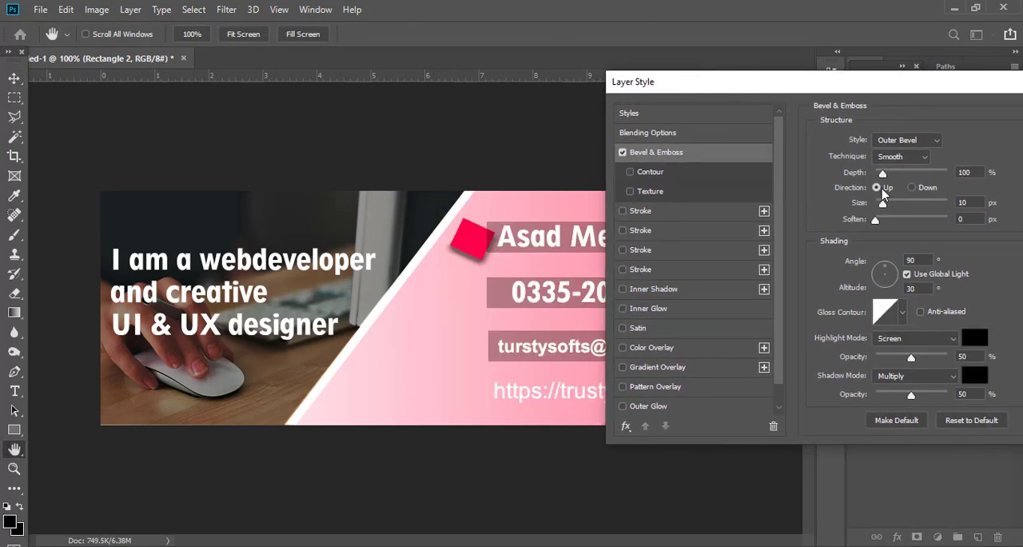
left_click_drag(882, 202, 880, 204)
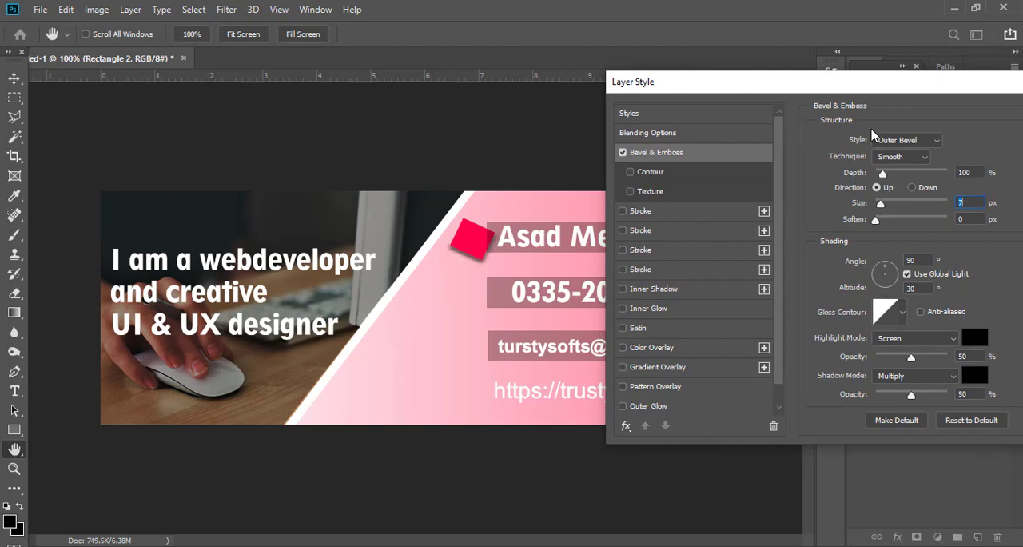
left_click_drag(799, 81, 644, 89)
left_click(970, 119)
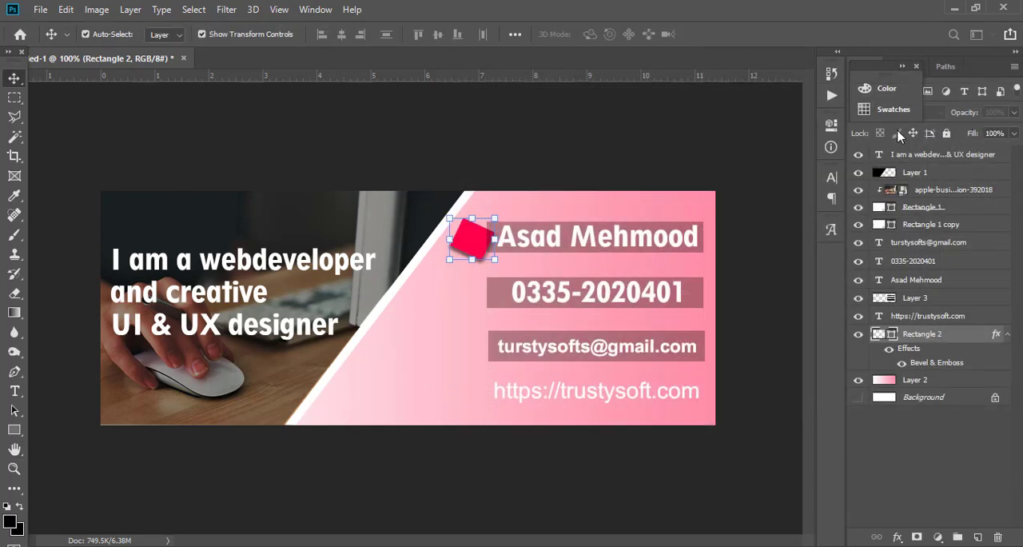
Duplicate the beveled square and shrink the copy so it sits inside the original.
key("ctrl")
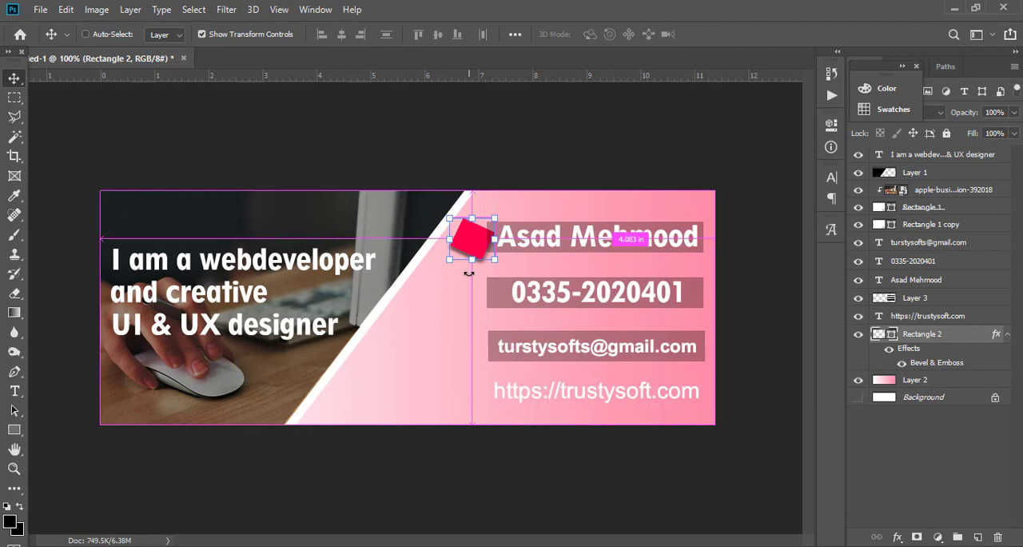
key("ctrl+j")
left_click_drag(495, 260, 489, 256)
key("Return")
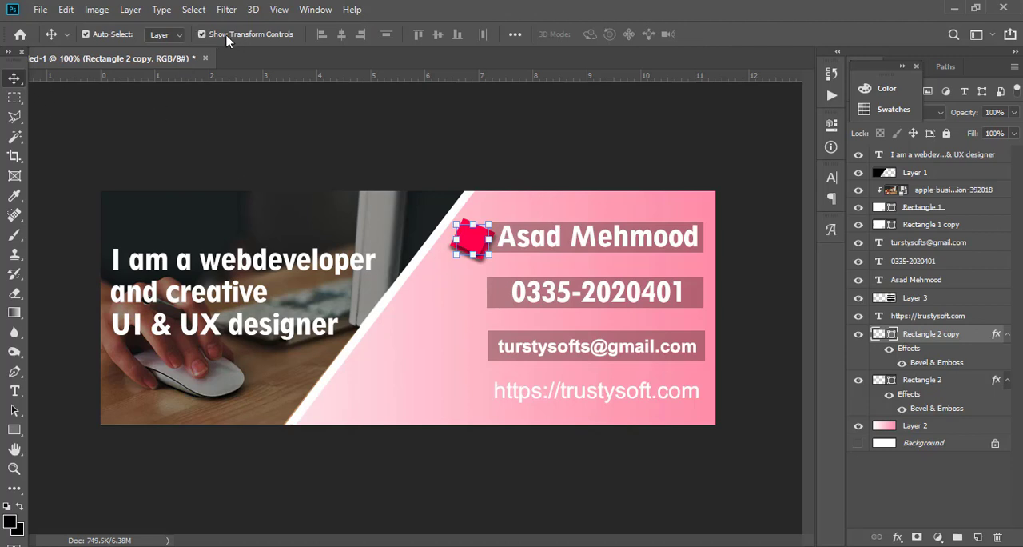
left_click(450, 320)
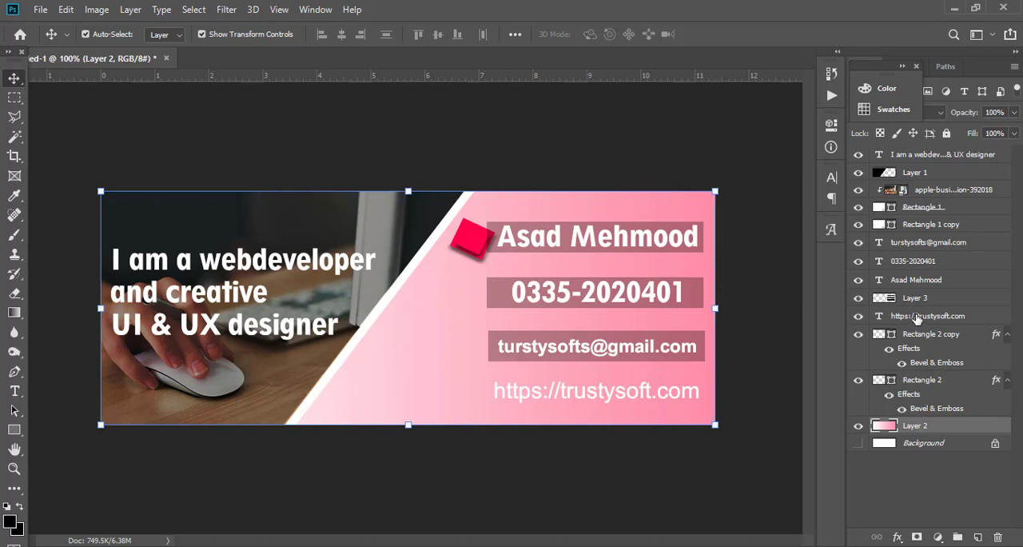
Move Layer 3 directly above Layer 2 and scale the inner square to 93.18% × 80.49%.
left_click_drag(917, 300, 925, 410)
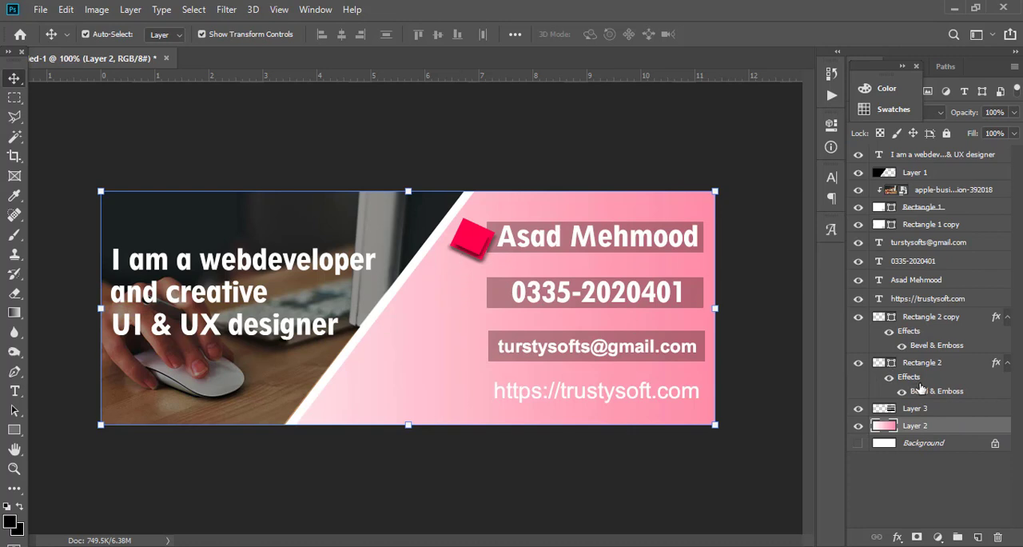
left_click(931, 318)
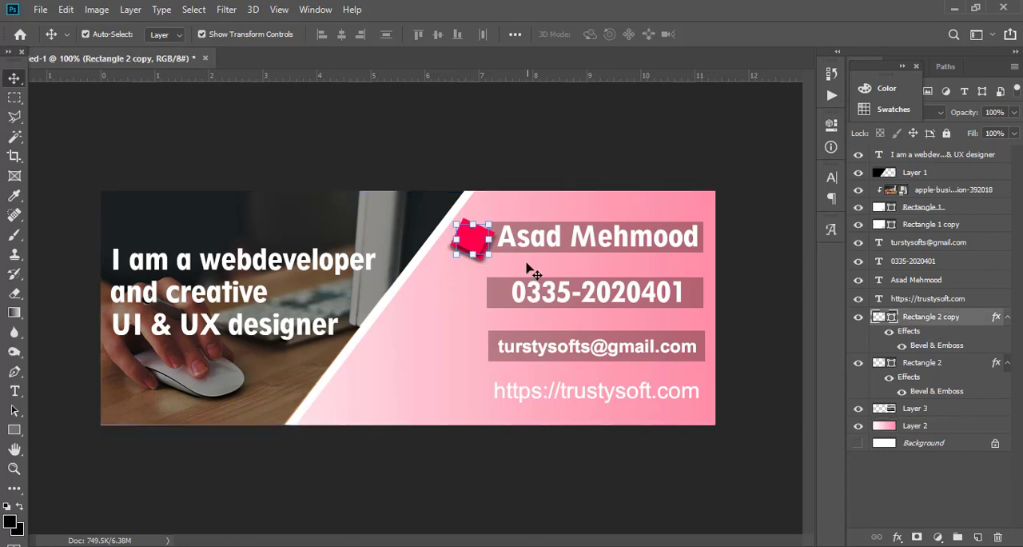
left_click(486, 252)
left_click_drag(486, 253, 480, 238)
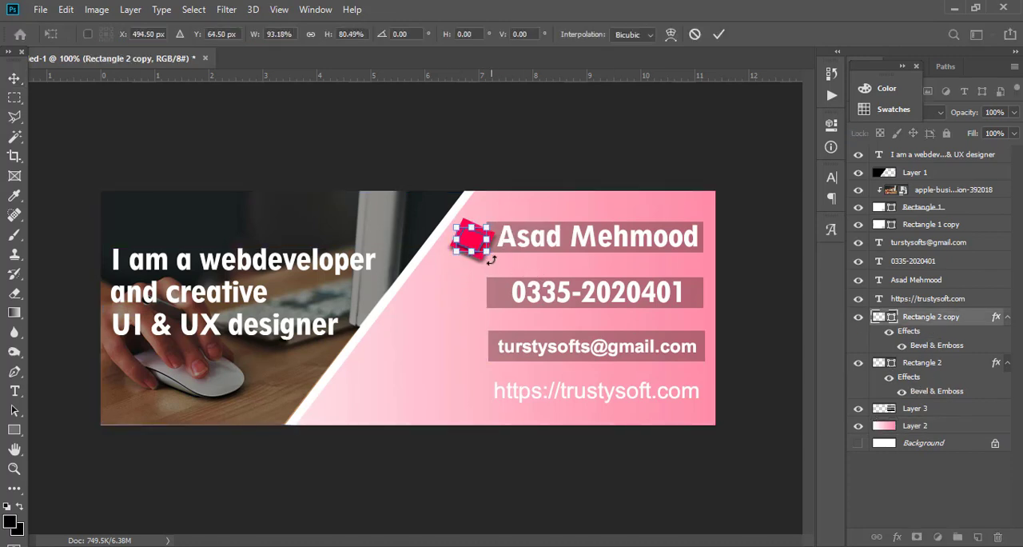
key("Return")
left_click(458, 351)
Lower the opacity of the inner and outer squares, setting the outer one to 70%.
left_click(931, 316)
left_click(1013, 112)
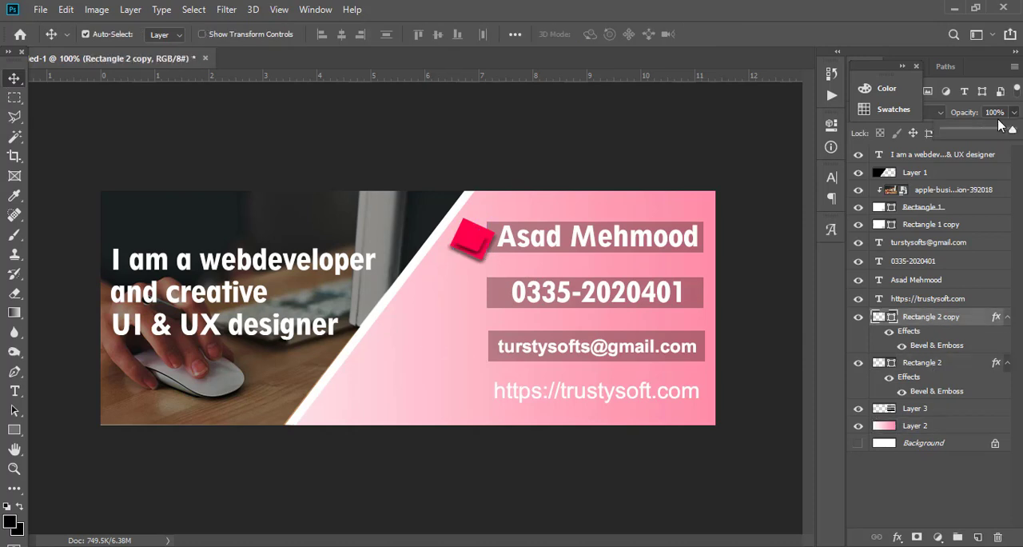
left_click_drag(1007, 128, 993, 132)
left_click(926, 365)
left_click(1014, 112)
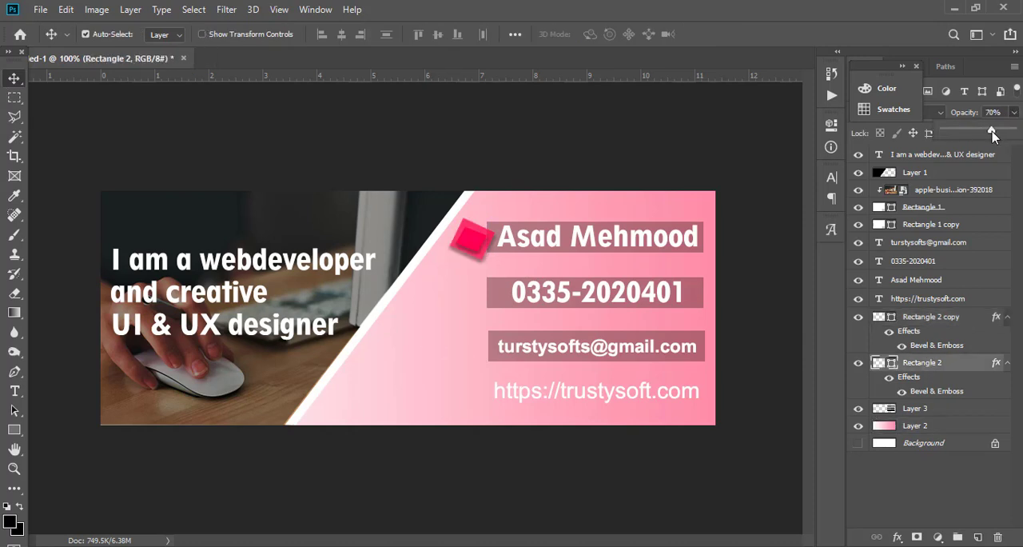
left_click(492, 305)
left_click(454, 295)
Duplicate the inner square twice and place the copies at the start of the phone and e-mail bars.
left_click(916, 413)
left_click(919, 364)
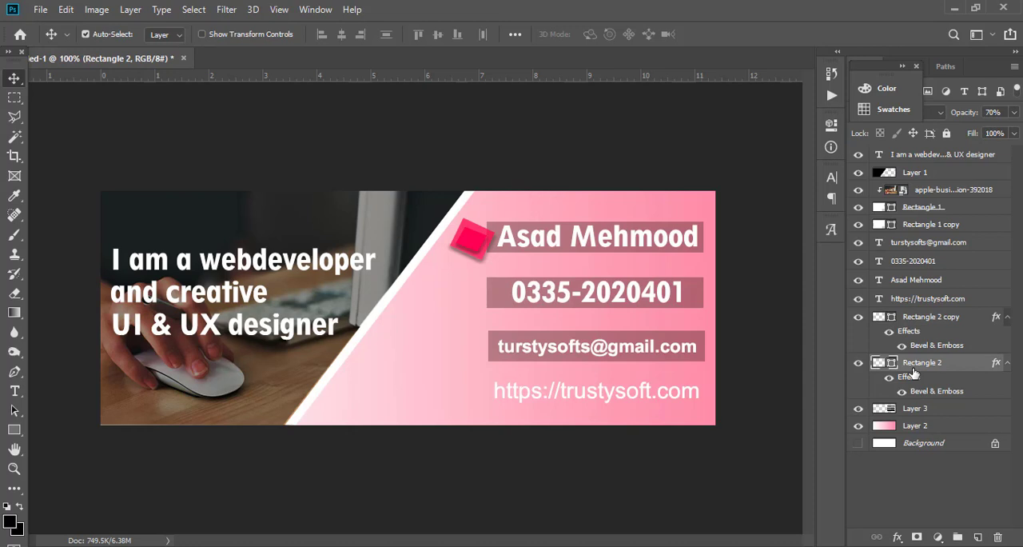
left_click(923, 319)
key("ctrl+j")
key("ctrl+j")
left_click_drag(482, 256, 485, 310)
key("ctrl+z")
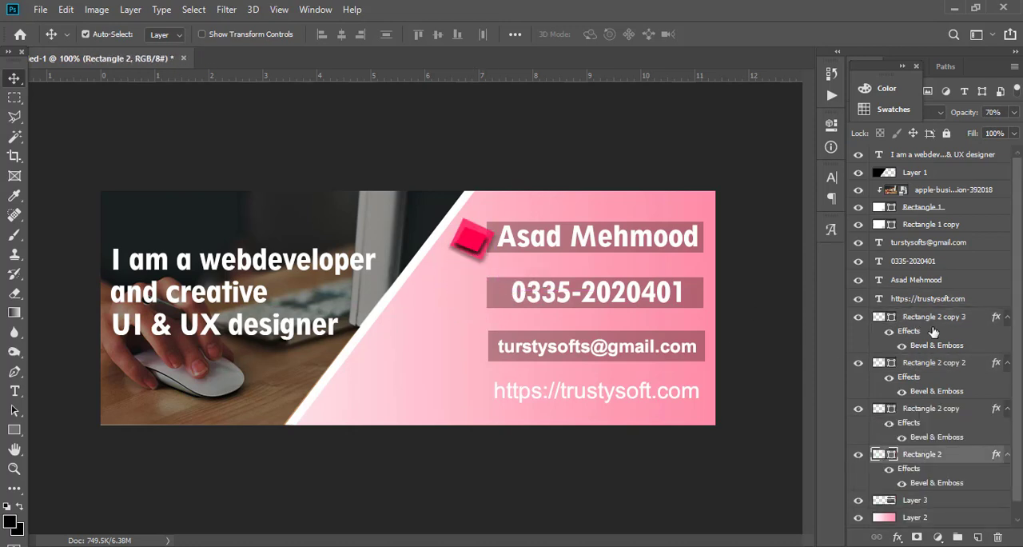
left_click(932, 320)
left_click_drag(470, 242, 473, 350)
Duplicate the outer square twice and align the copies behind the small squares at the phone and e-mail bars.
left_click(934, 362)
left_click(931, 408)
left_click(927, 454)
key("ctrl+j")
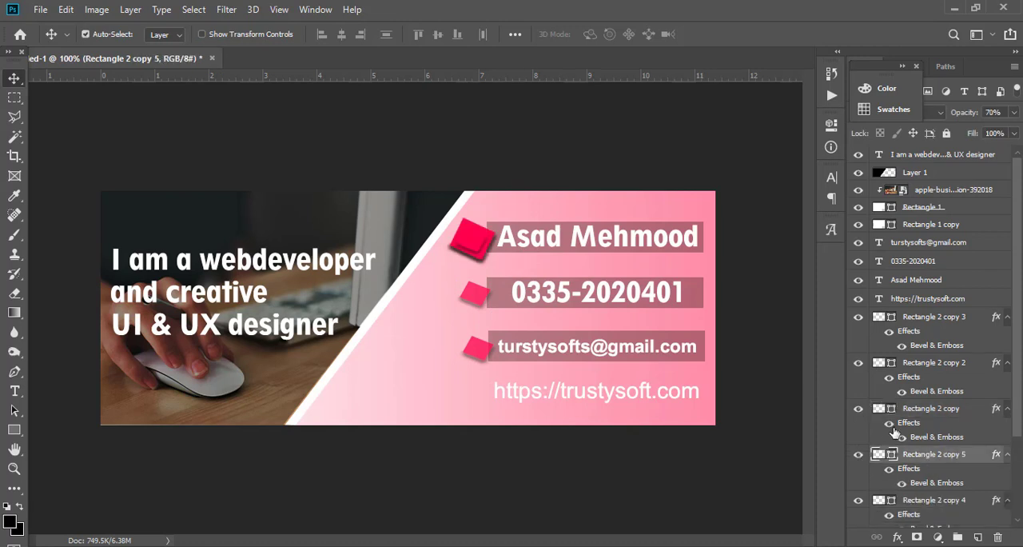
key("ctrl+j")
left_click_drag(478, 254, 482, 370)
left_click(482, 359)
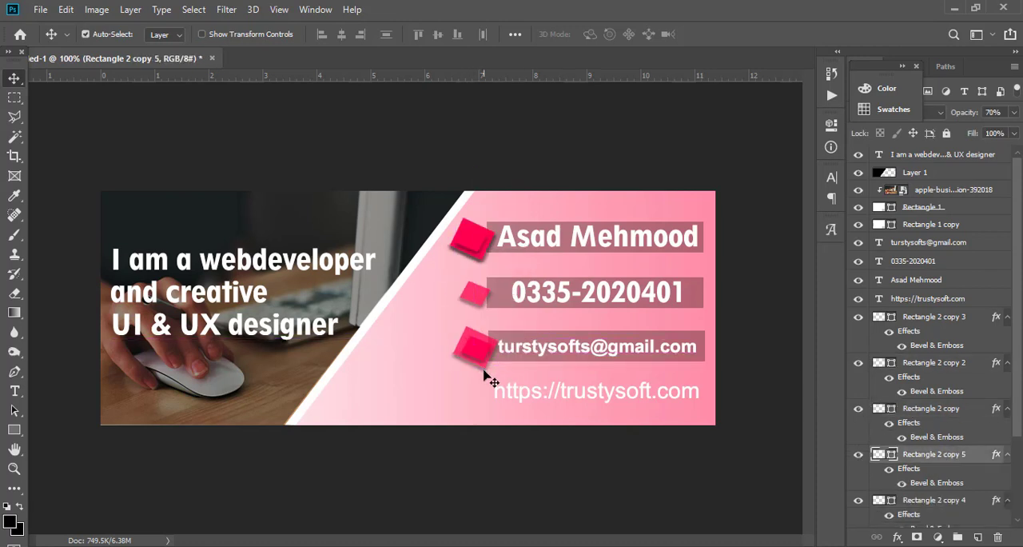
left_click_drag(472, 240, 474, 294)
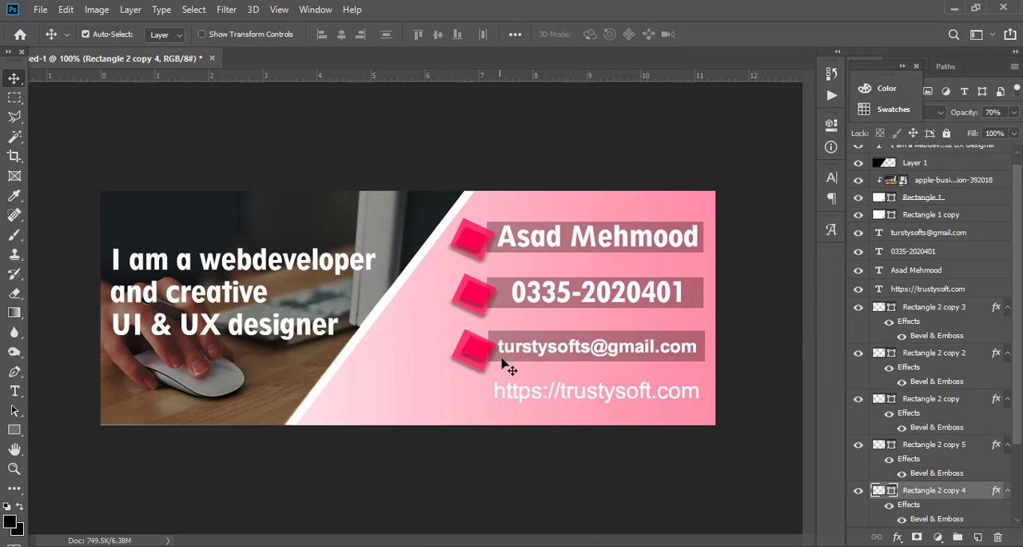
left_click(482, 360)
left_click_drag(480, 372, 473, 374)
left_click(453, 378)
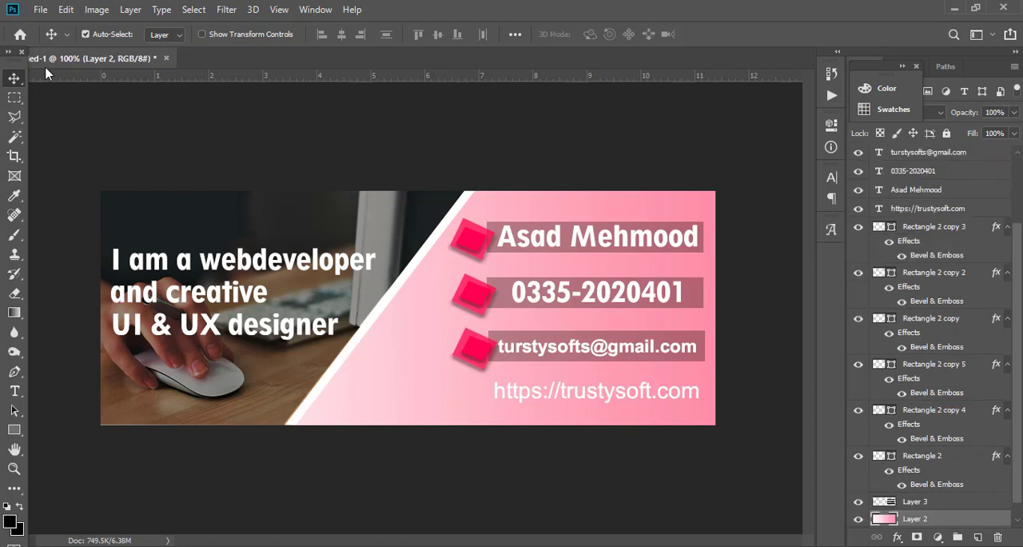
Switch to Chrome and search Google Images for "web search icon".
left_click(480, 546)
left_click(114, 10)
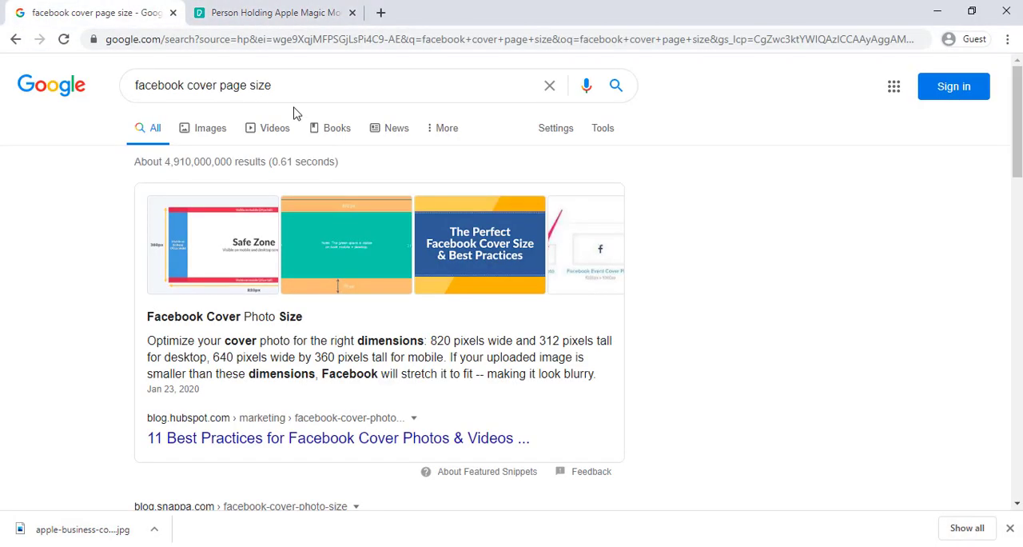
left_click_drag(296, 86, 4, 71)
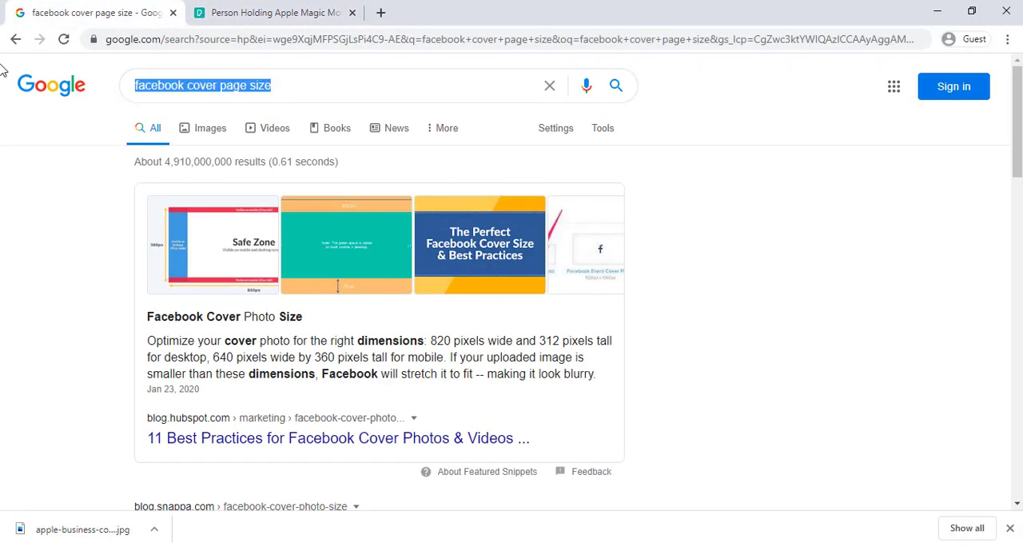
type("j")
key("BackSpace")
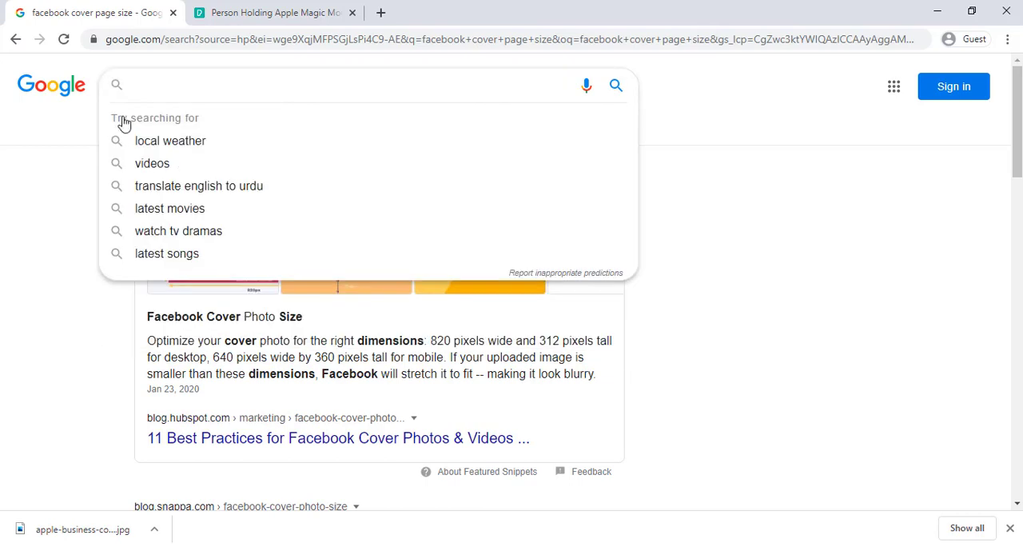
key("super+space")
type("b search")
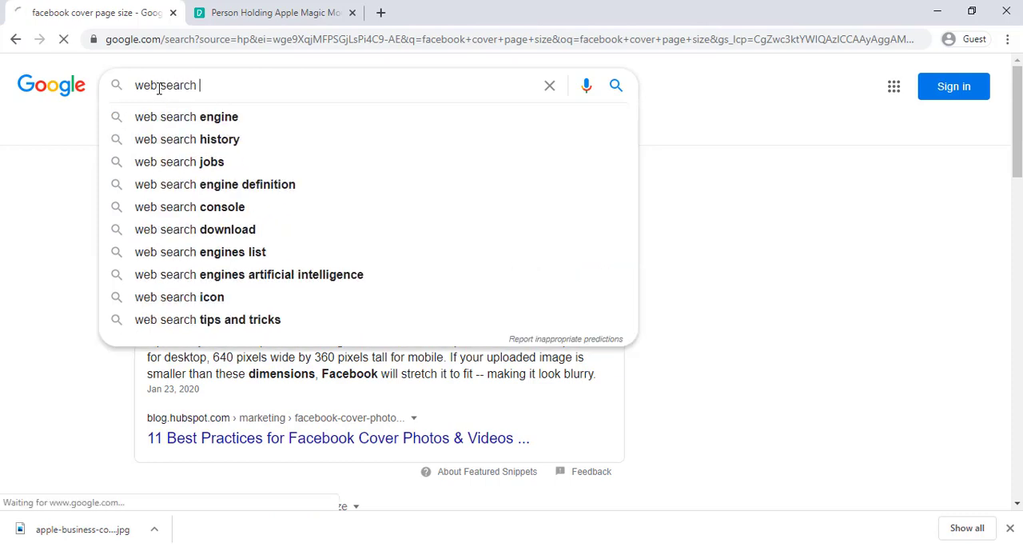
key("Return")
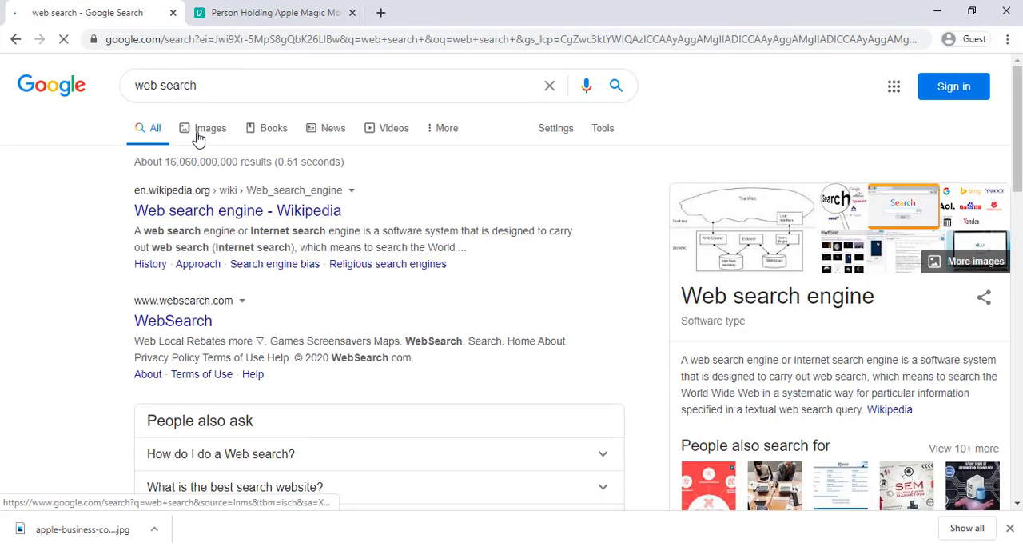
left_click(198, 136)
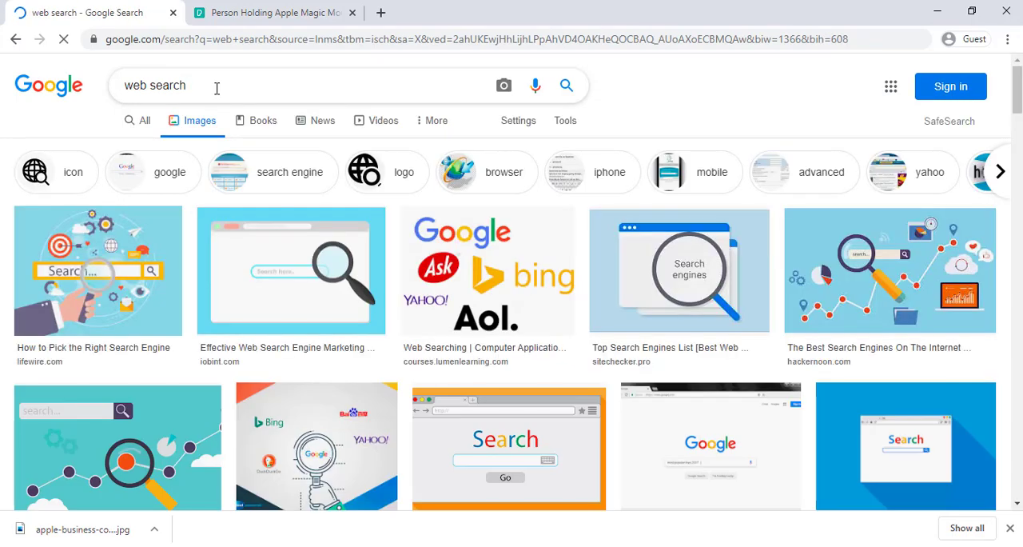
left_click(216, 89)
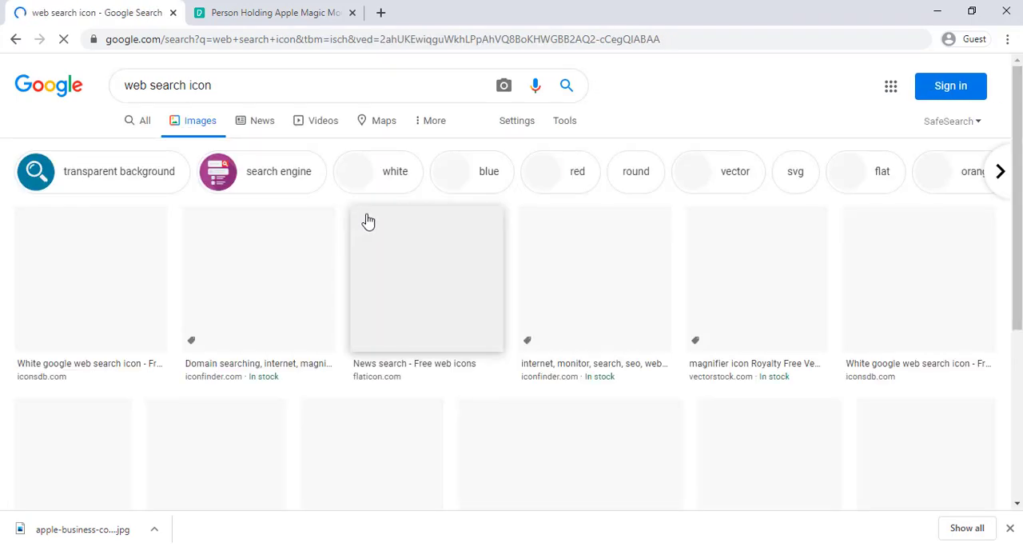
Pick the globe-with-magnifier icon from the Noun Project and save it to the Desktop as 565398-200.png.
scroll(407, 234, "down", 1)
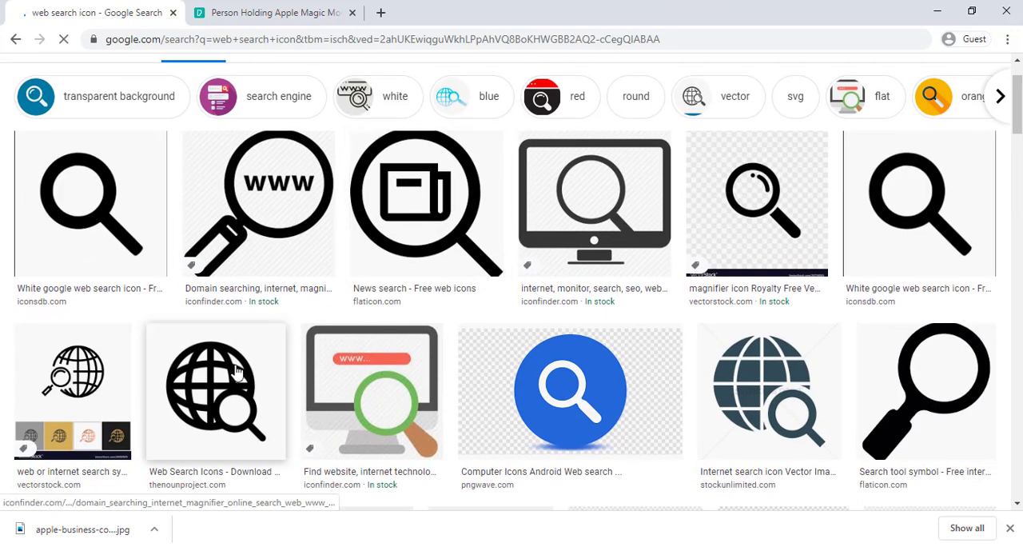
left_click(222, 377)
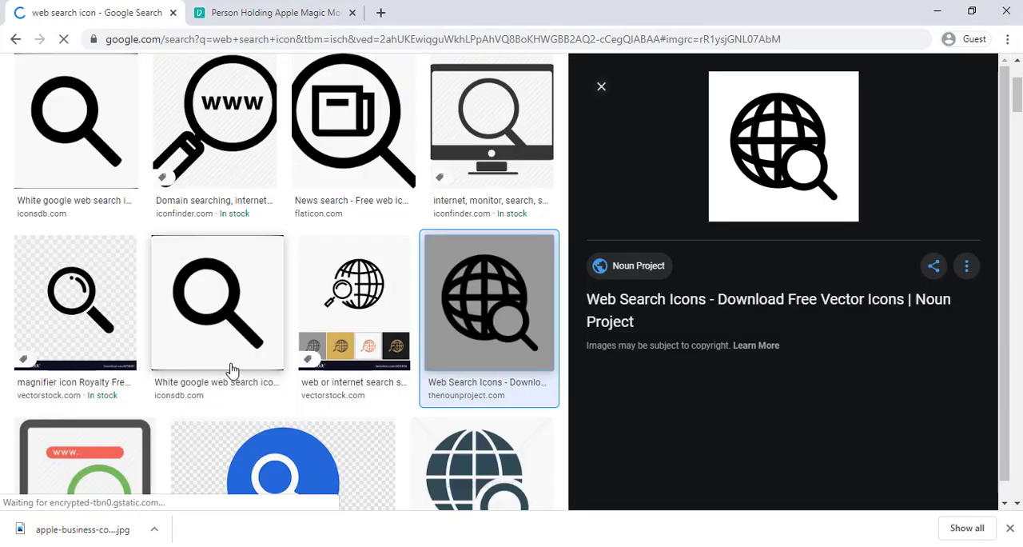
scroll(291, 257, "up", 2)
scroll(365, 271, "down", 3)
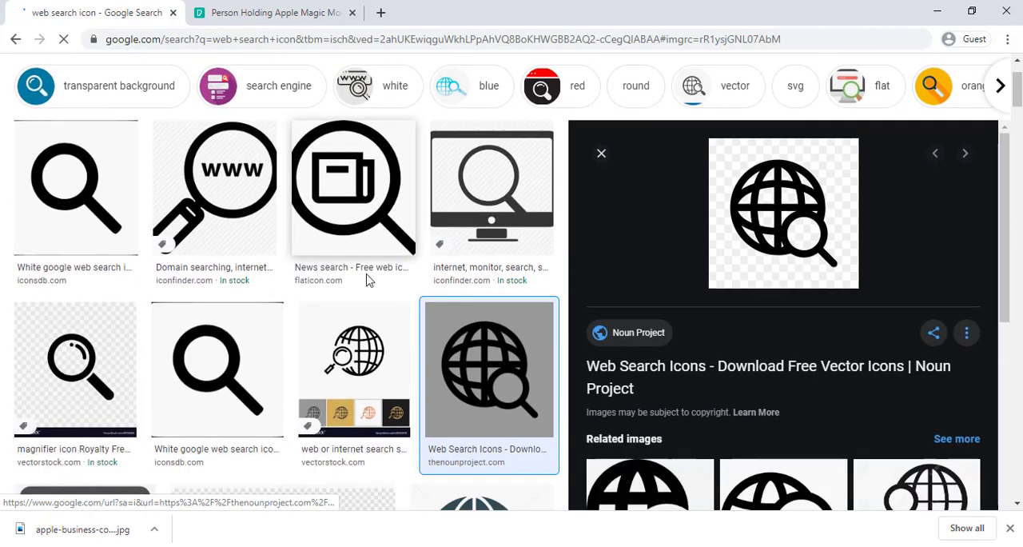
right_click(801, 133)
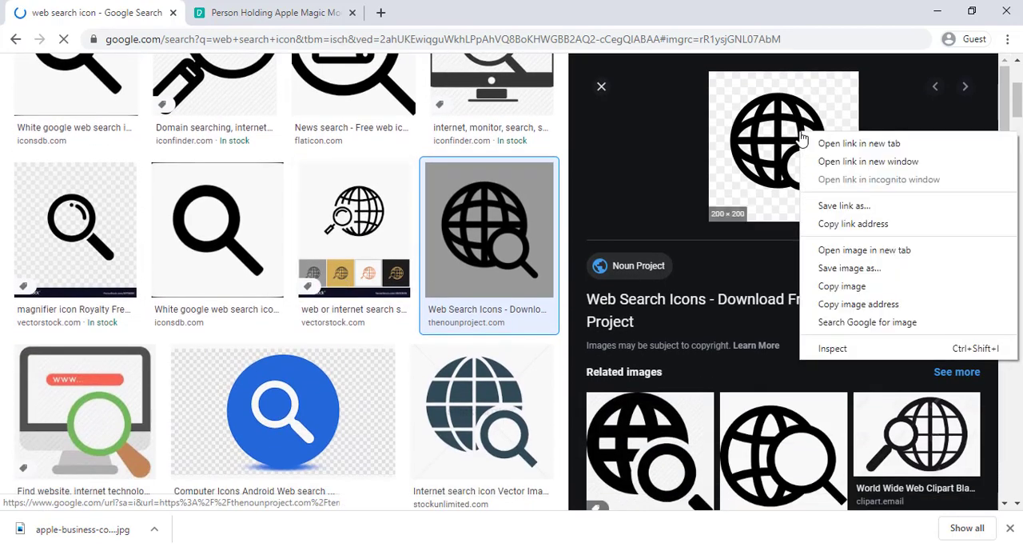
left_click(868, 270)
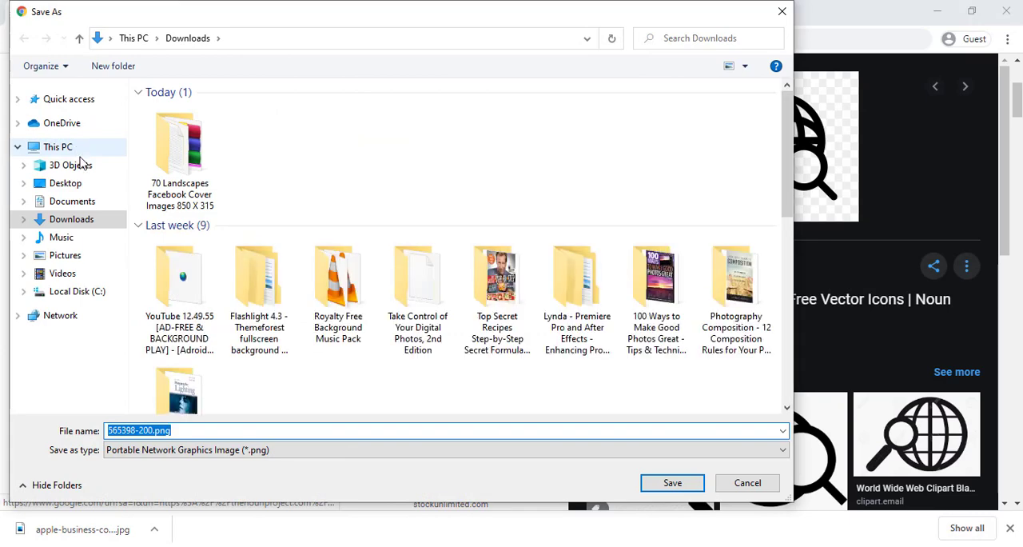
left_click(69, 184)
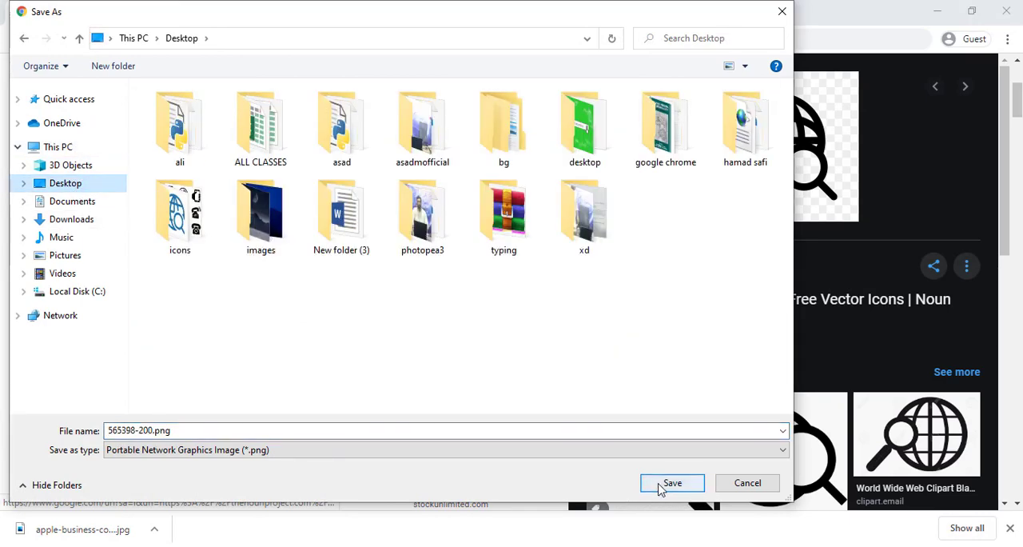
left_click(660, 488)
Switch to Photoshop and open 565398-200.png from the Desktop.
left_click(279, 12)
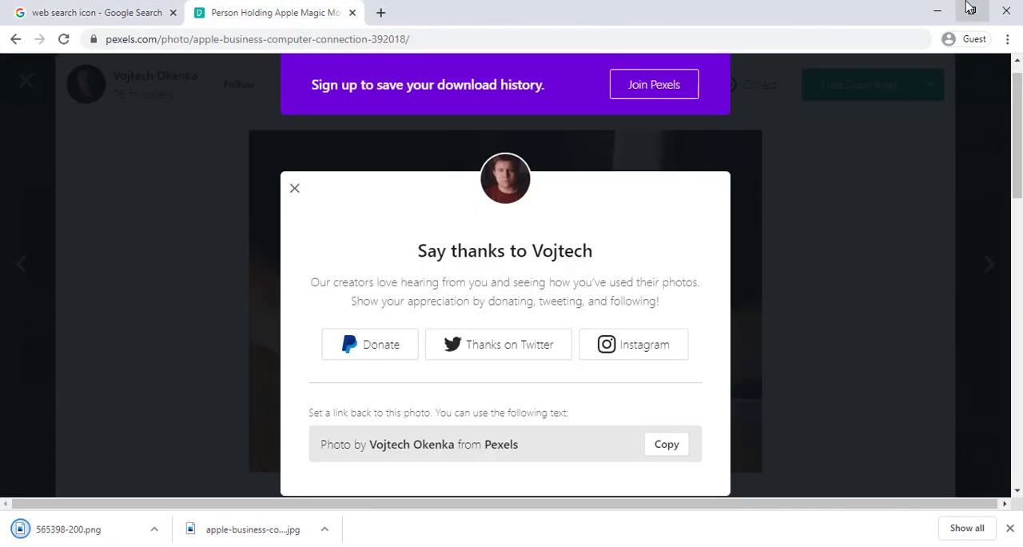
left_click(940, 8)
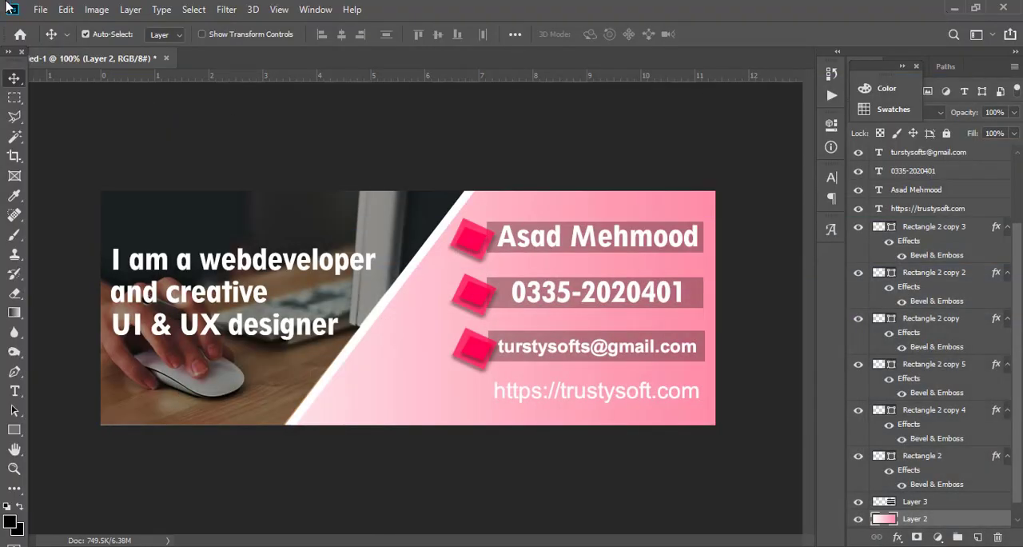
left_click(40, 10)
left_click(44, 37)
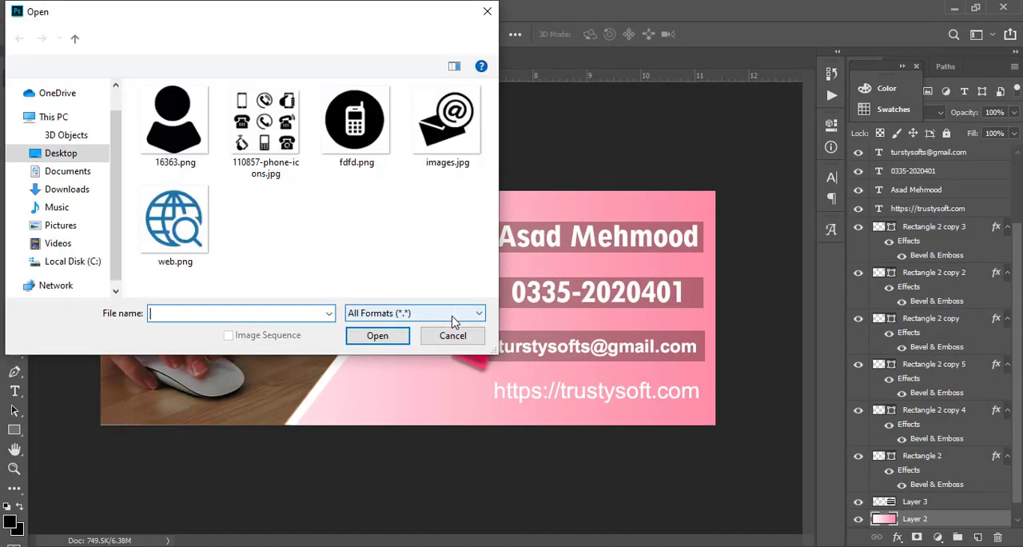
left_click(148, 209)
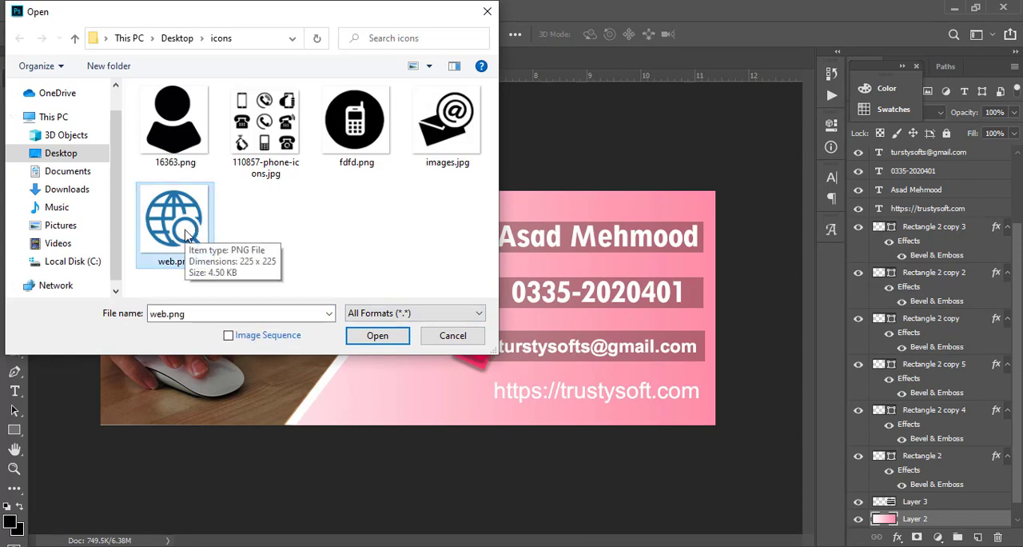
left_click(64, 154)
scroll(308, 210, "down", 5)
scroll(299, 210, "up", 1)
double_click(277, 139)
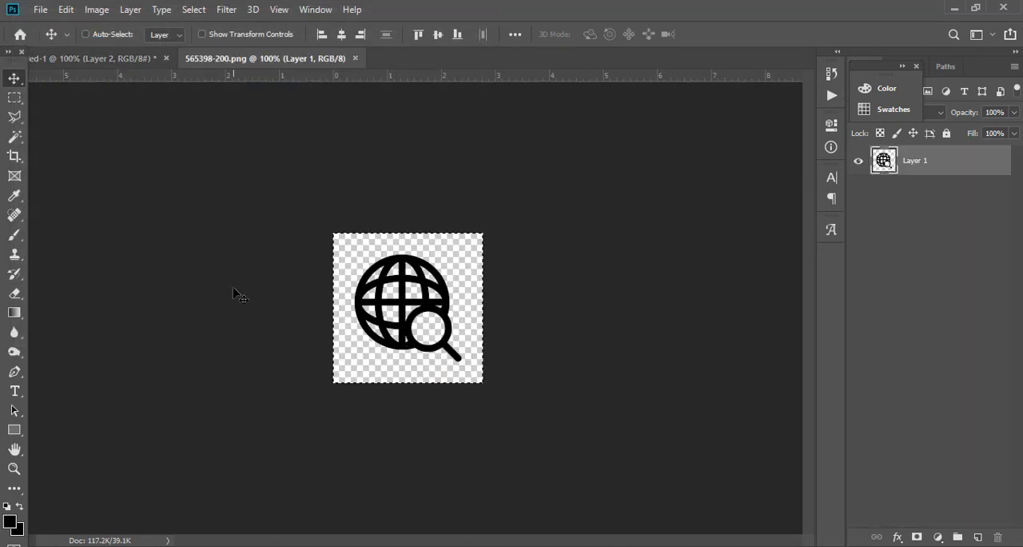
Bring the globe icon into the cover, scale it to about 29%, and place it just before the website address.
left_click(120, 59)
left_click_drag(328, 236, 422, 417)
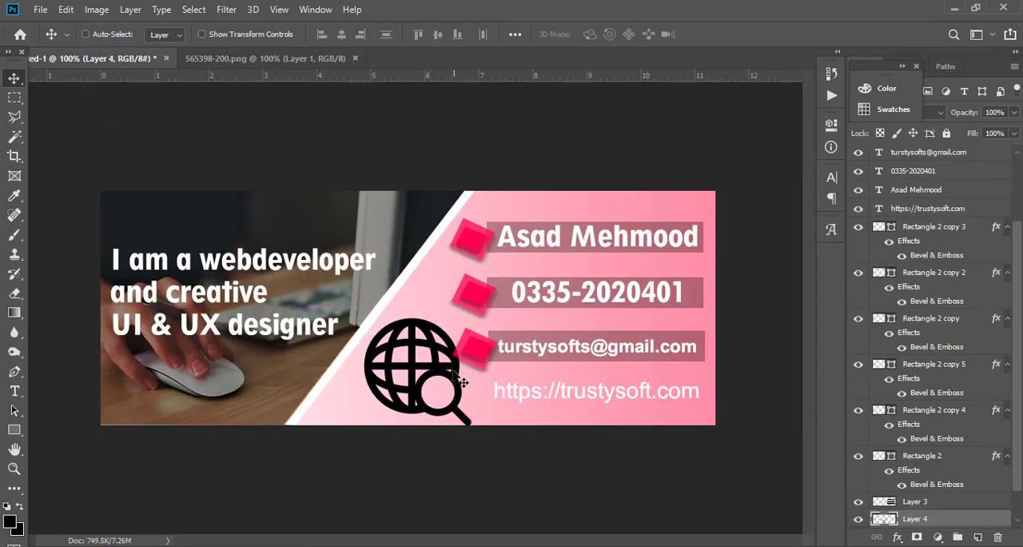
key("ctrl+t")
left_click_drag(470, 319, 472, 393)
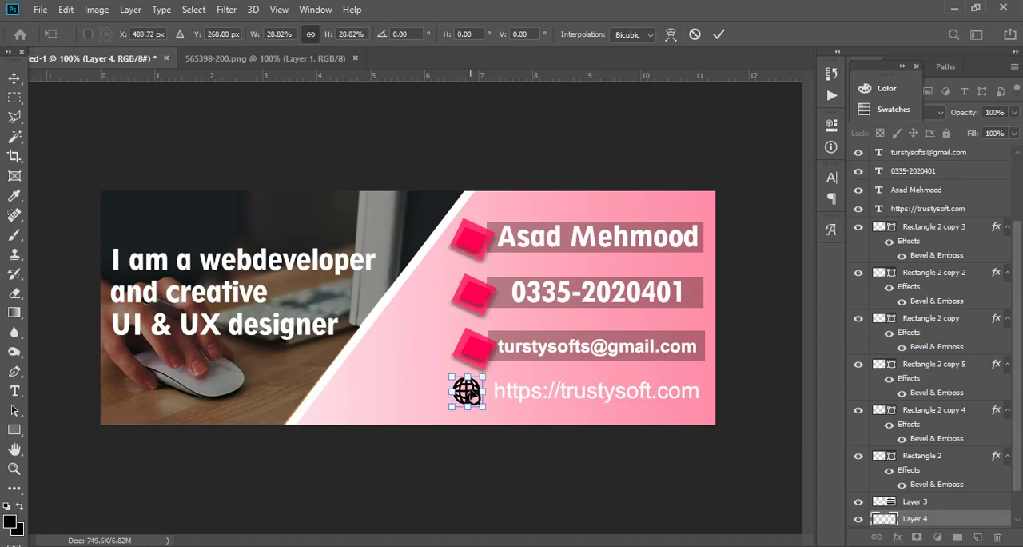
key("Return")
Fill the globe icon with white (#fdfffd) using the Paint Bucket.
left_click(14, 313)
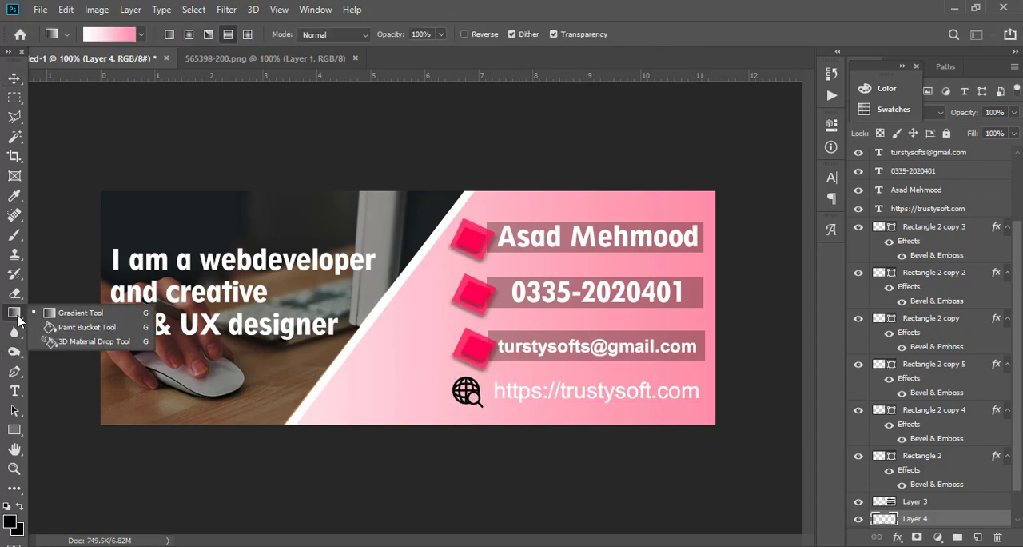
left_click(87, 328)
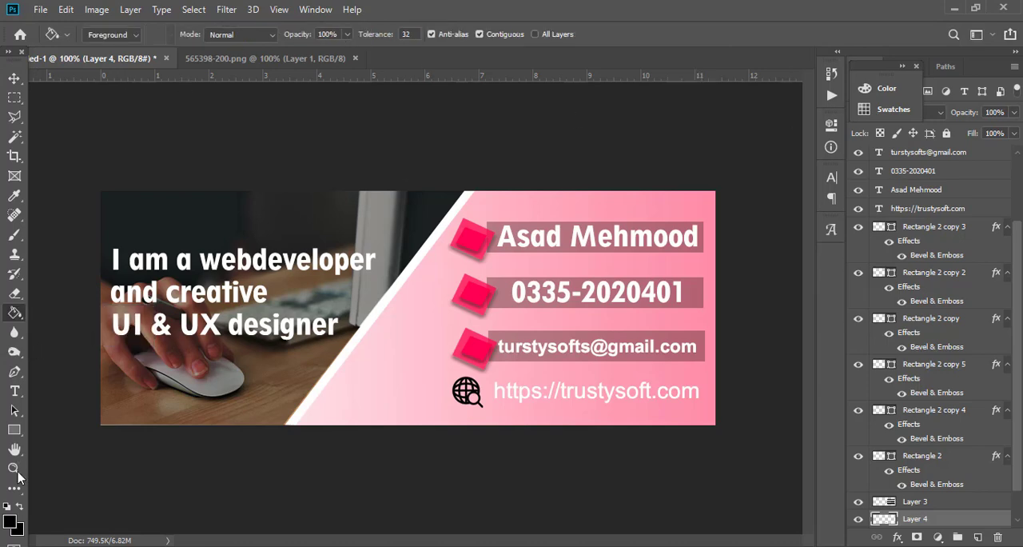
left_click(14, 525)
left_click(304, 208)
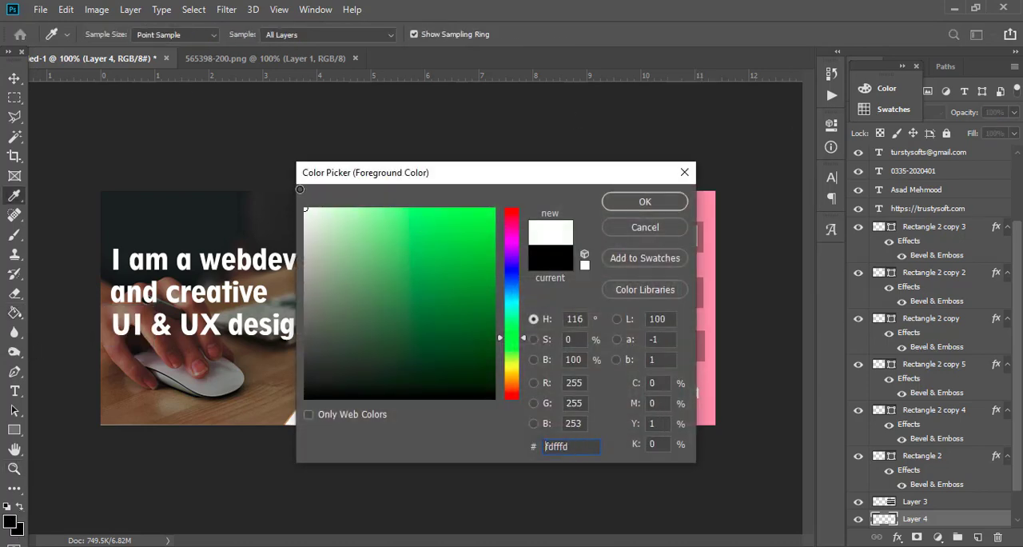
left_click(645, 201)
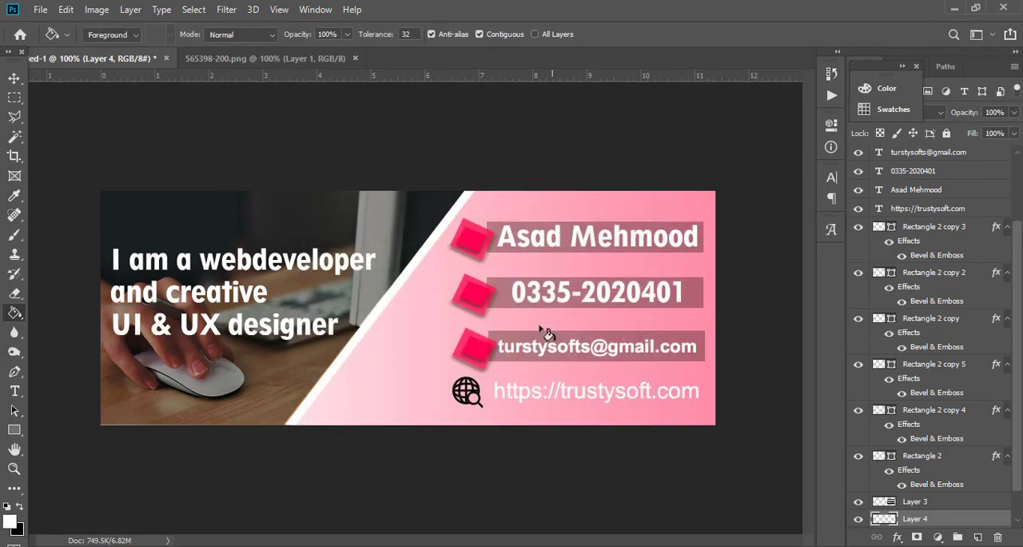
left_click(473, 398)
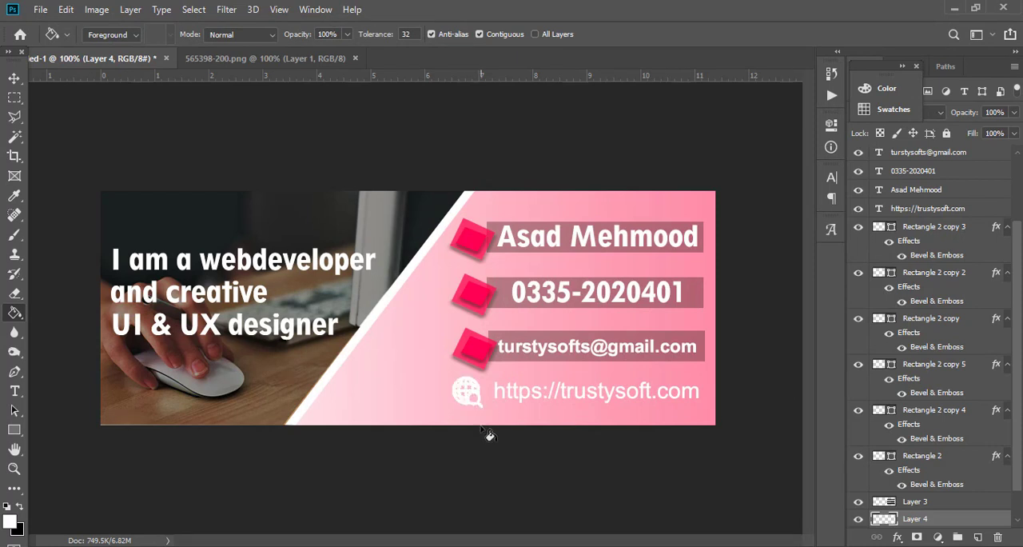
Scale the white globe icon down to about 76% and move it closer to the website address.
left_click(16, 77)
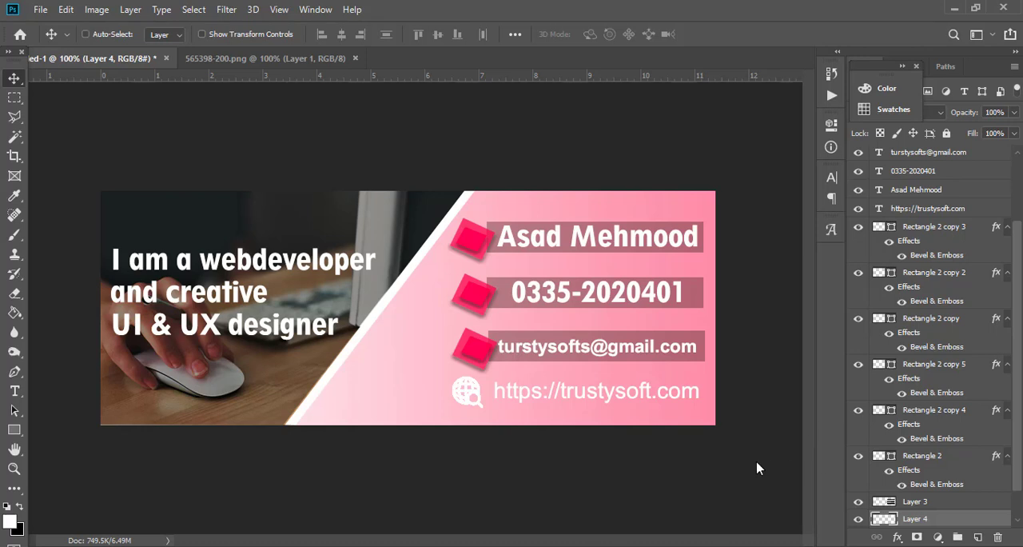
key("ctrl+t")
mouse_move(486, 412)
left_mouse_down()
mouse_move(468, 389)
mouse_move(479, 396)
left_mouse_up()
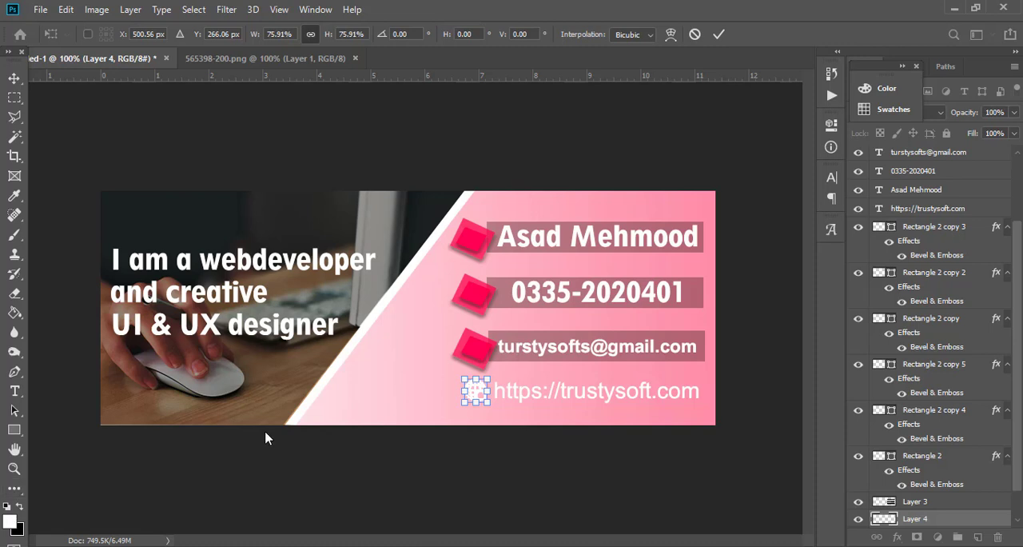
key("Return")
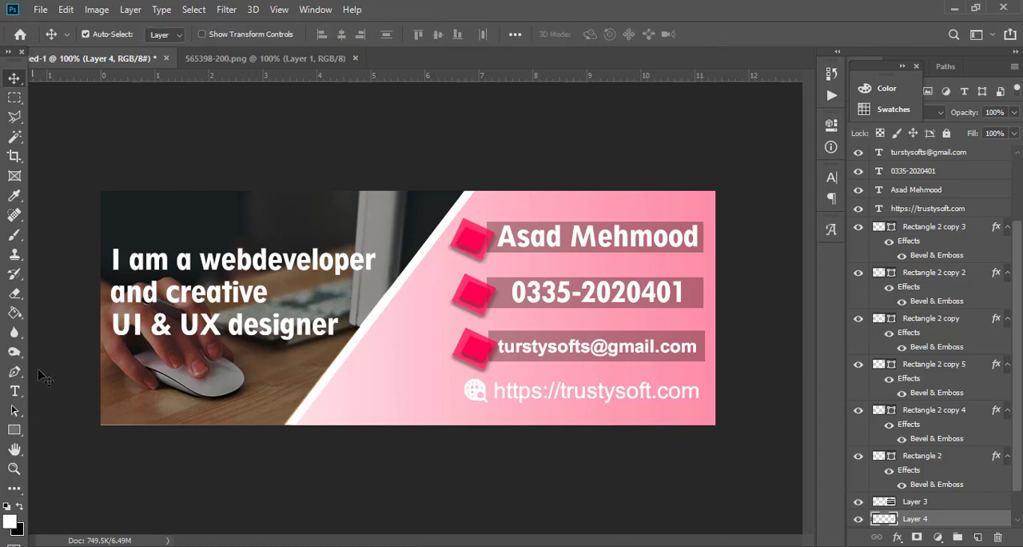
Try to fill the globe icon with the pink of the accent squares, then undo the fill.
left_click(14, 195)
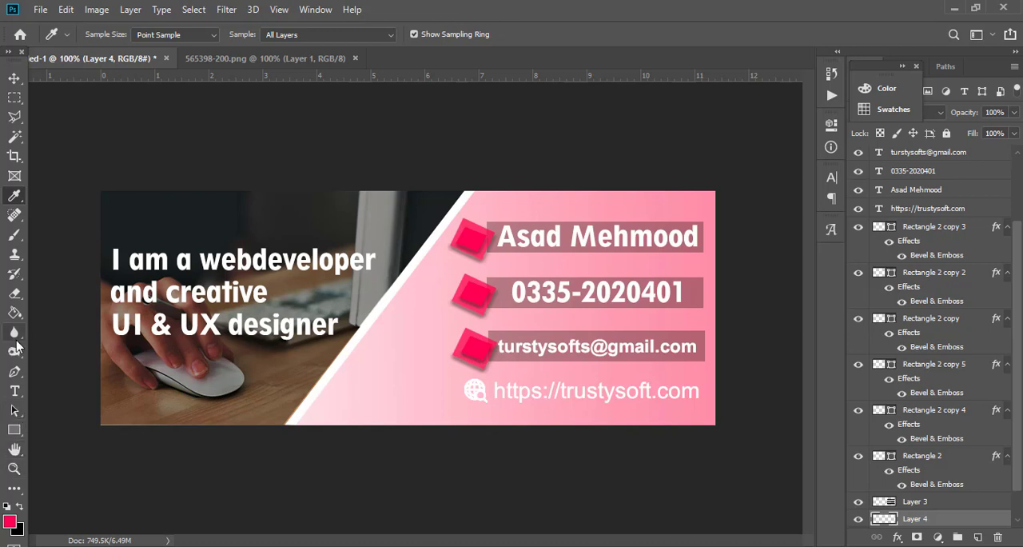
left_click(14, 312)
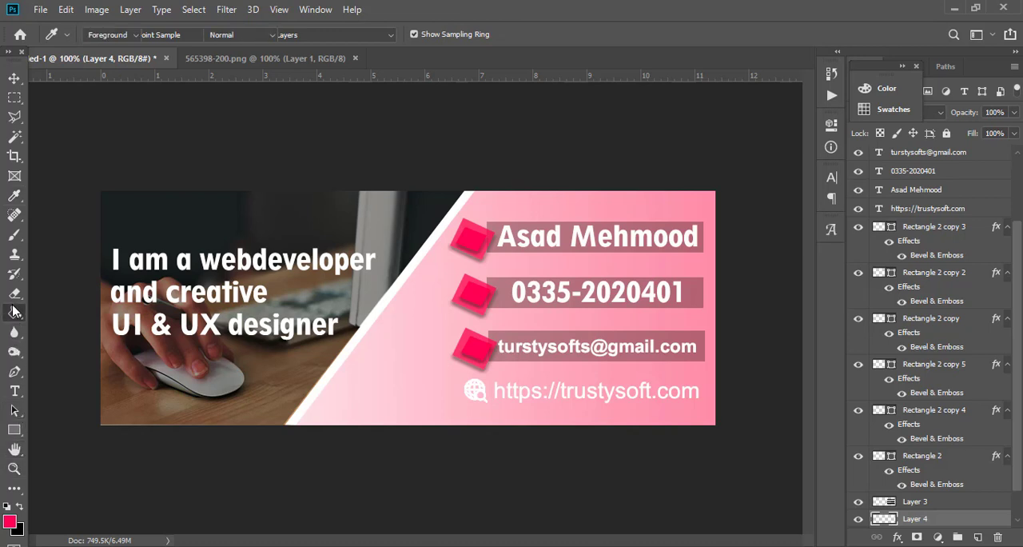
left_click(479, 397)
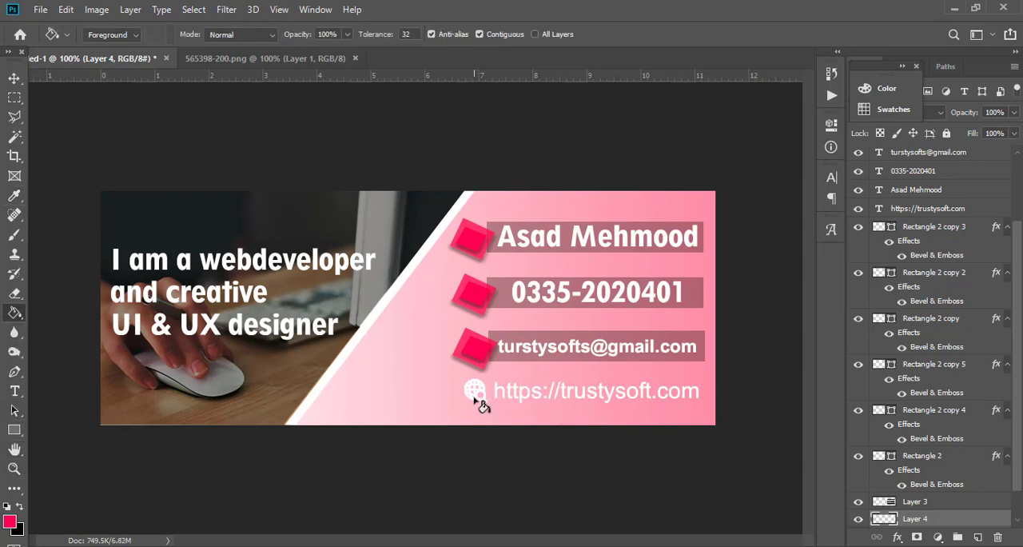
left_click(477, 400)
key("ctrl+z")
key("ctrl+z")
Lower the globe icon layer's opacity to 34%.
key("4")
key("v")
key("3")
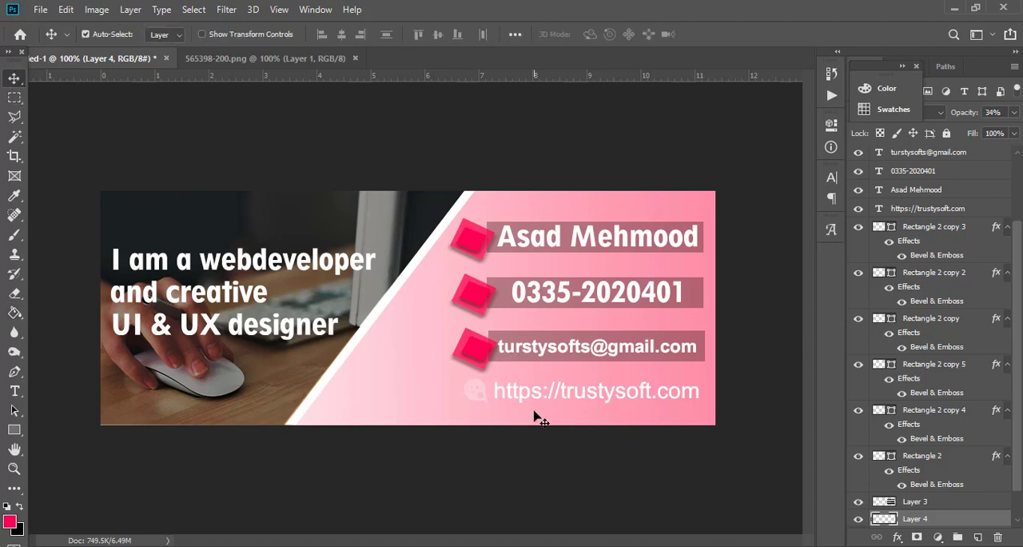
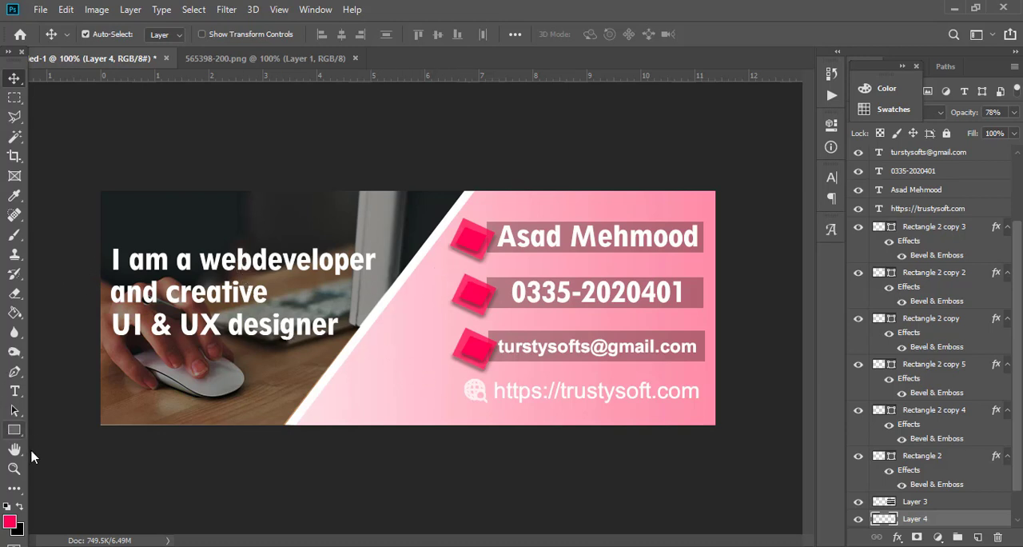
Add a "Follow us" text line on the pink area near the lower end of the white diagonal stripe.
left_click(15, 391)
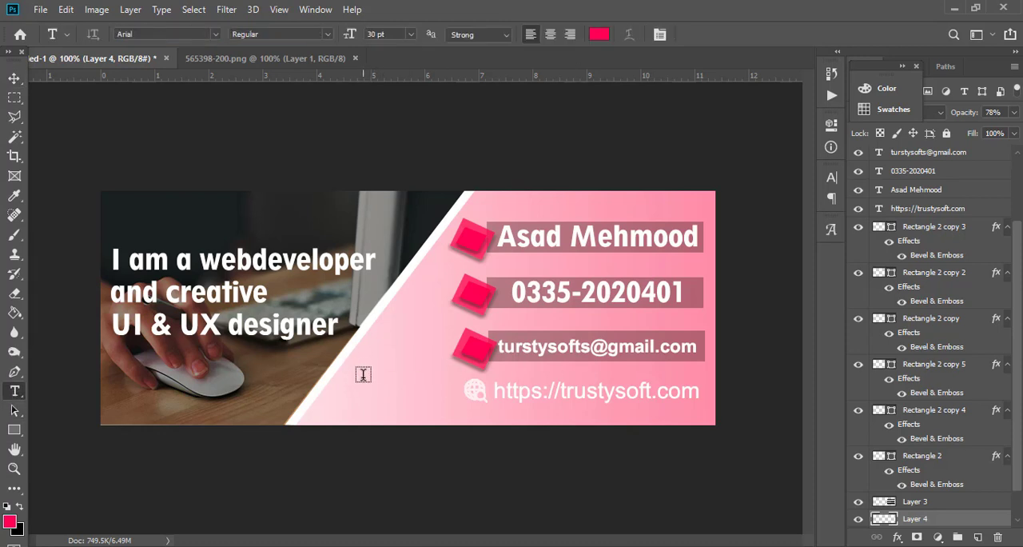
left_click(359, 374)
type("Foll")
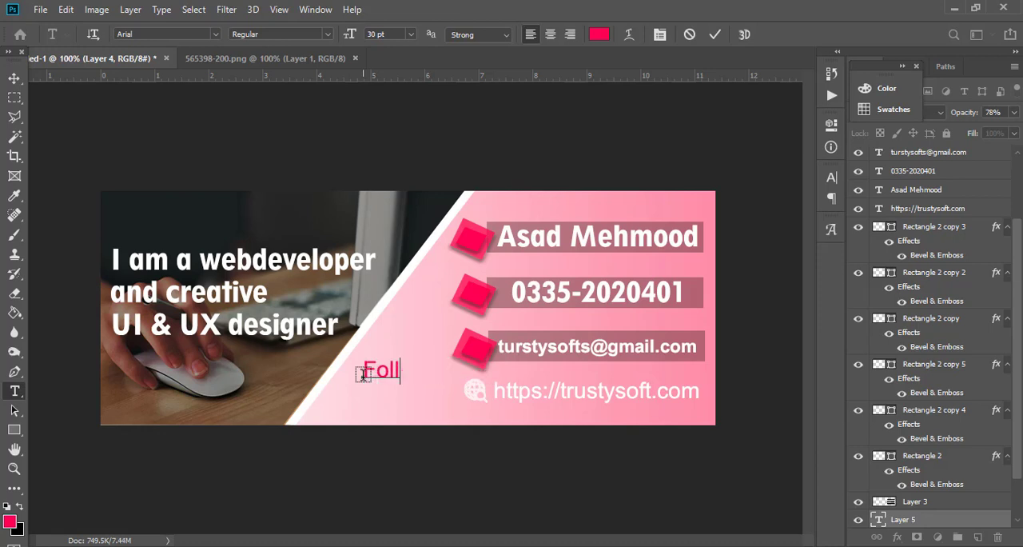
type("eow us")
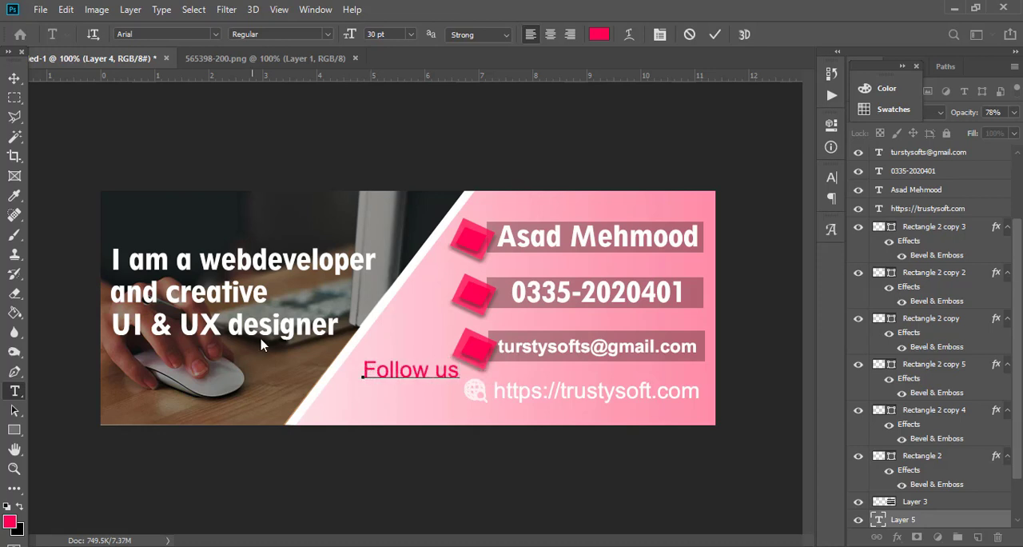
Set the colour of the "Follow us" text to white.
key("ctrl+a")
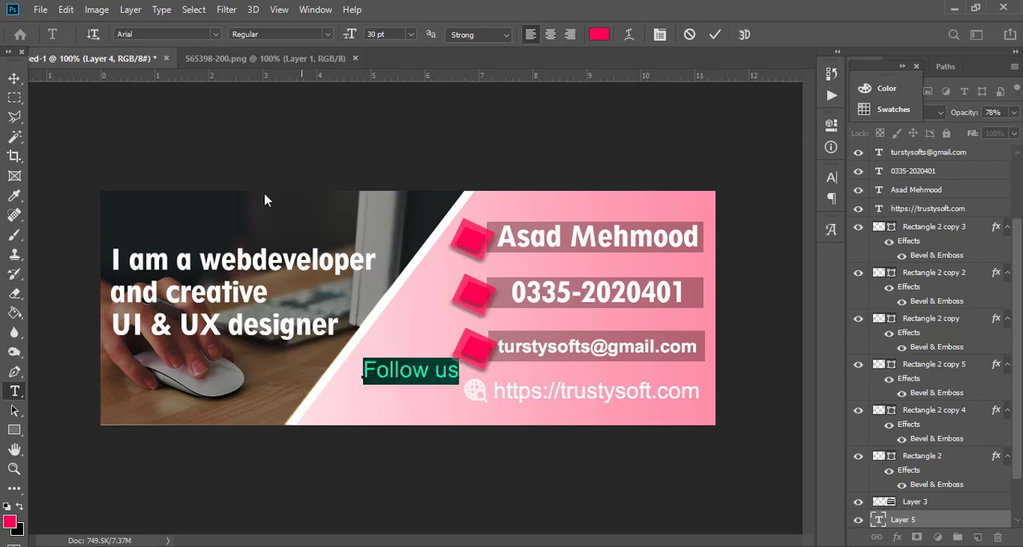
left_click(600, 33)
type("ffffff")
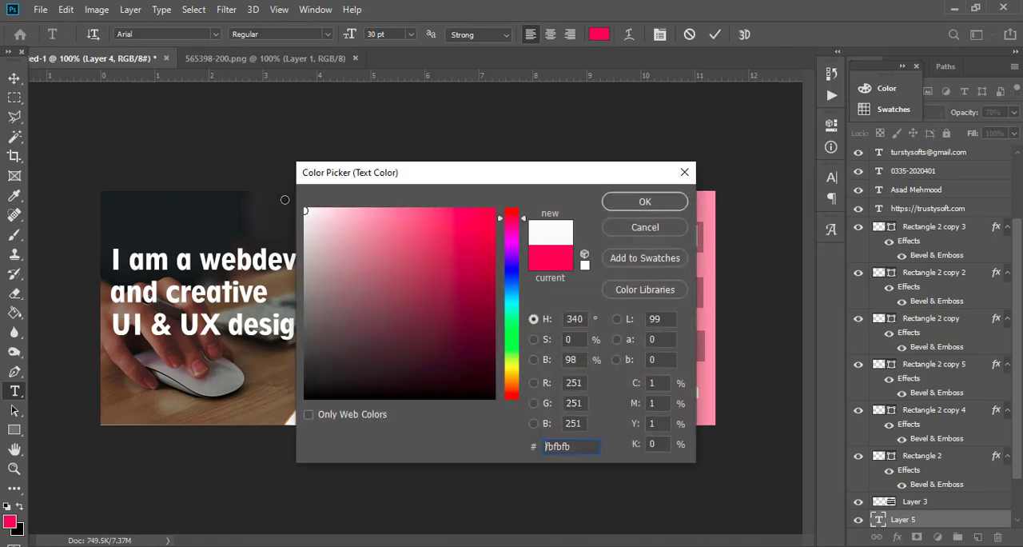
left_click(627, 201)
Set the "Follow us" text to the Geometr212 BkCn BT font in the Heavy style.
left_click(215, 34)
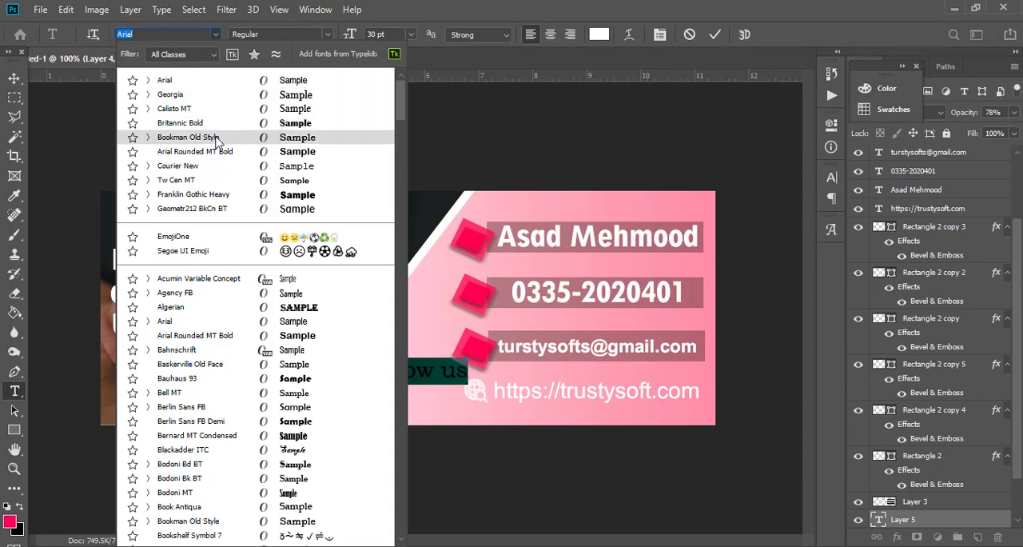
left_click(195, 209)
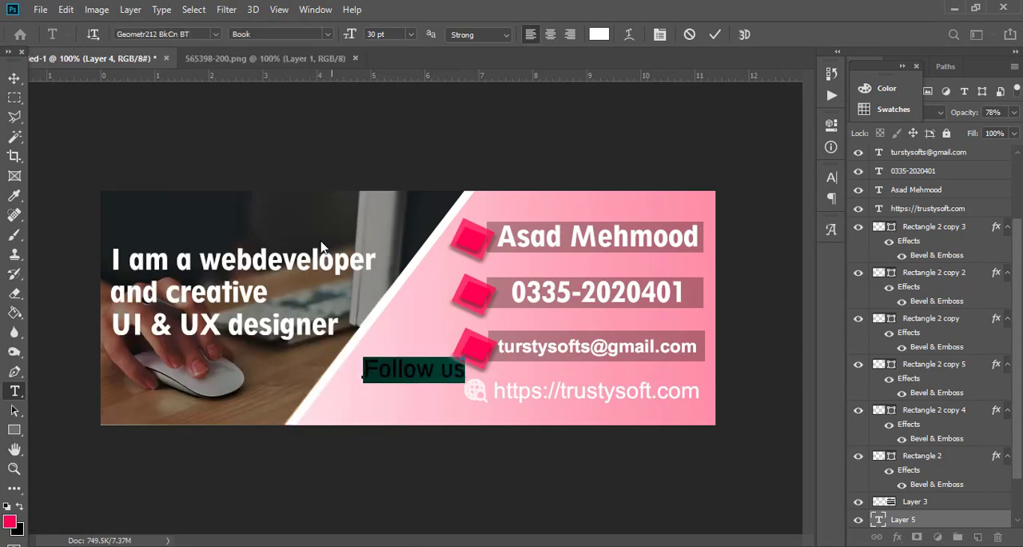
left_click(327, 34)
left_click(280, 60)
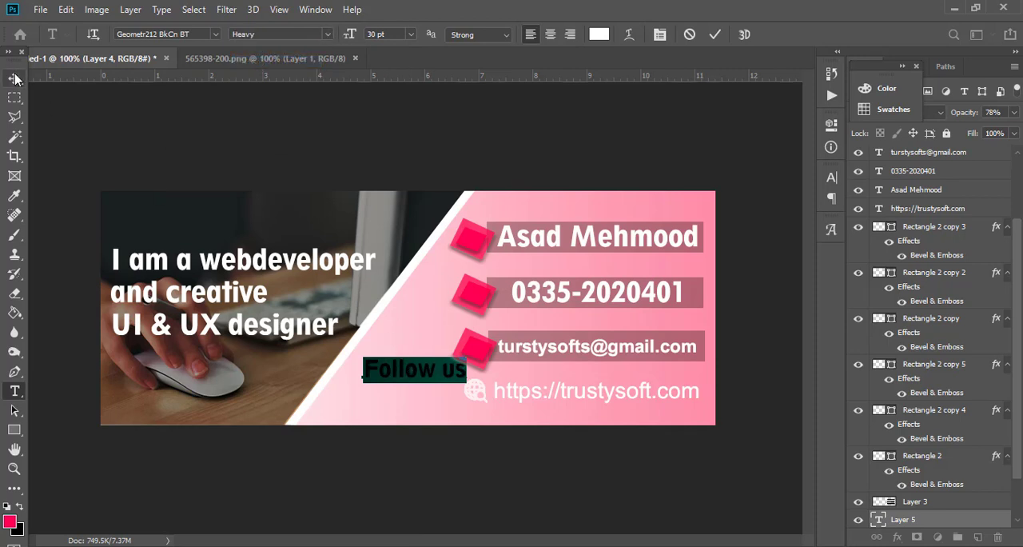
Reduce the "Follow us" text size, trying 14 pt and settling on 16 pt.
left_click(410, 34)
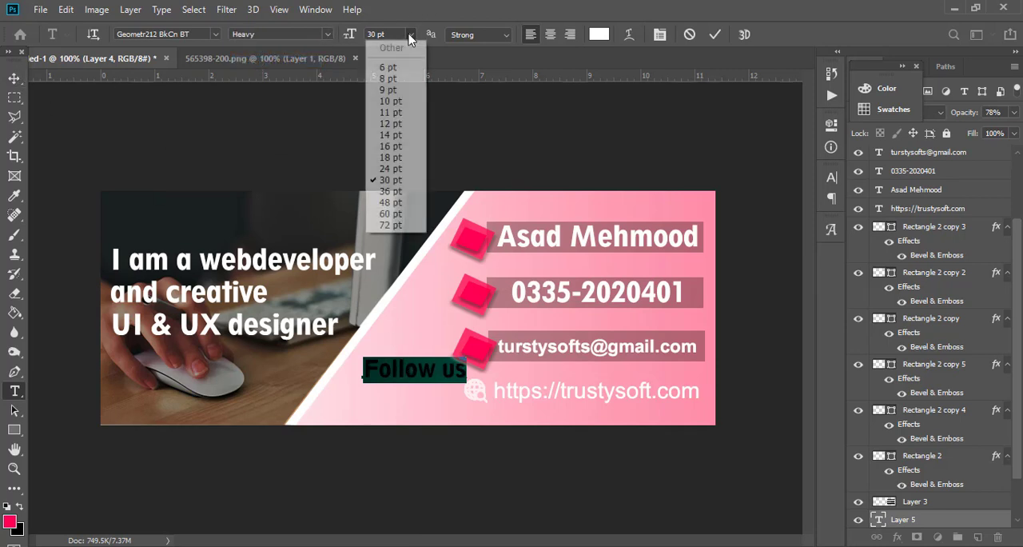
left_click(401, 136)
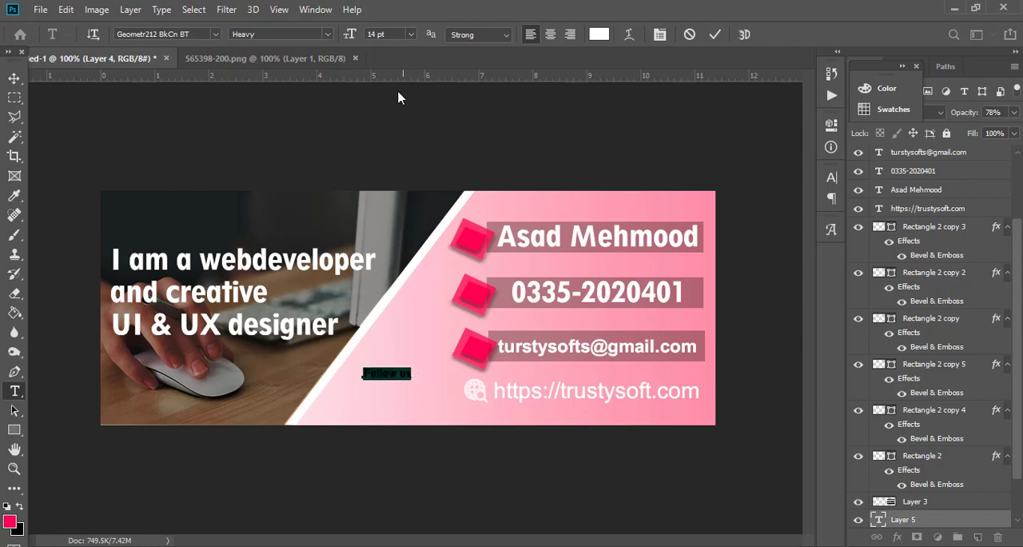
left_click(384, 370)
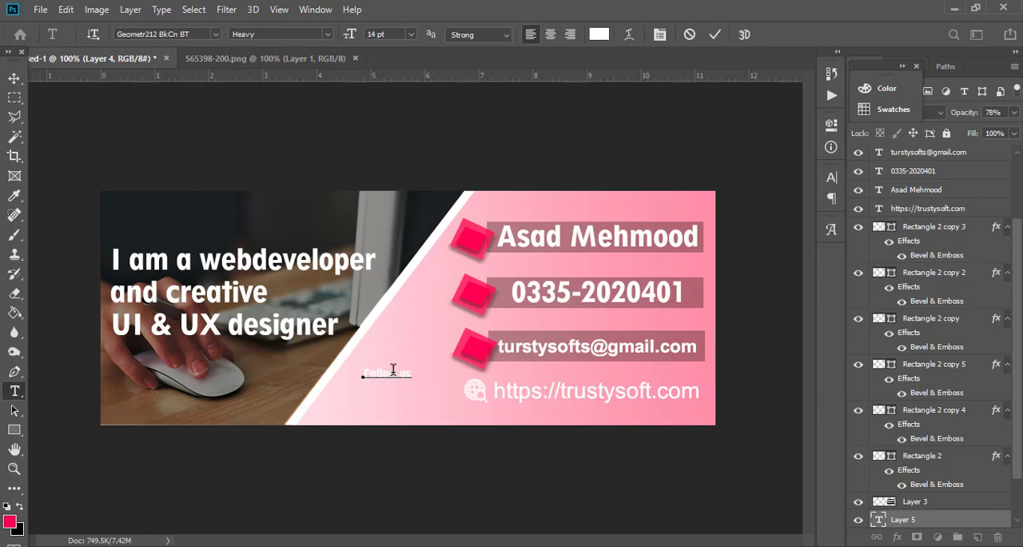
left_click_drag(407, 371, 362, 369)
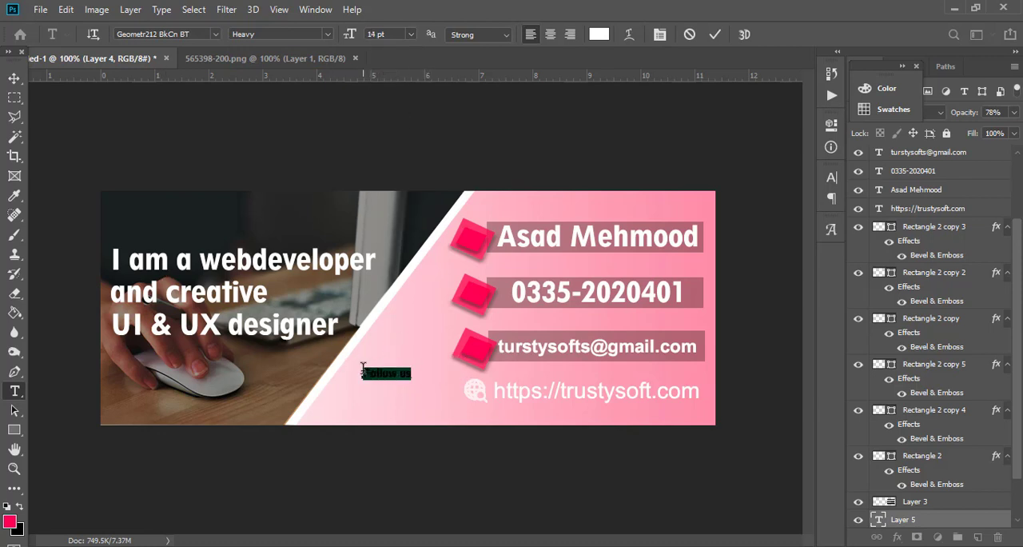
left_click(407, 34)
left_click(395, 148)
Move the "Follow us" text slightly upward on the pink area and keep its layer selected.
left_click(16, 75)
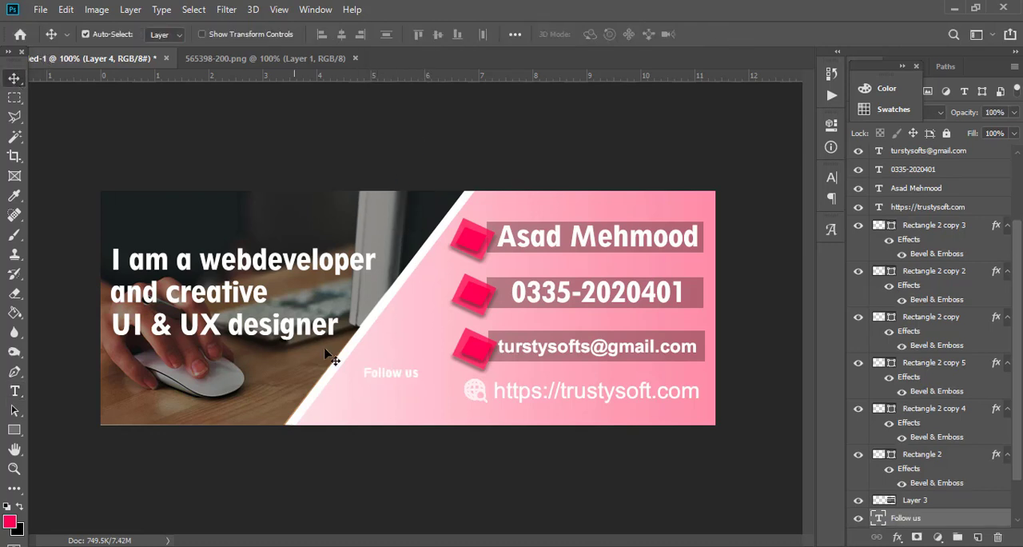
left_click_drag(401, 378, 407, 370)
left_click(402, 387)
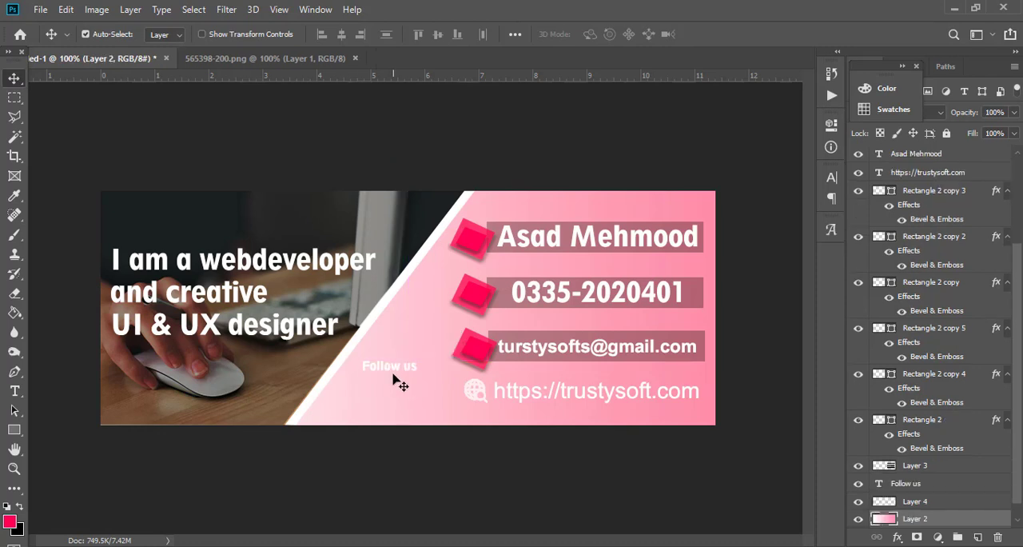
left_click(399, 369)
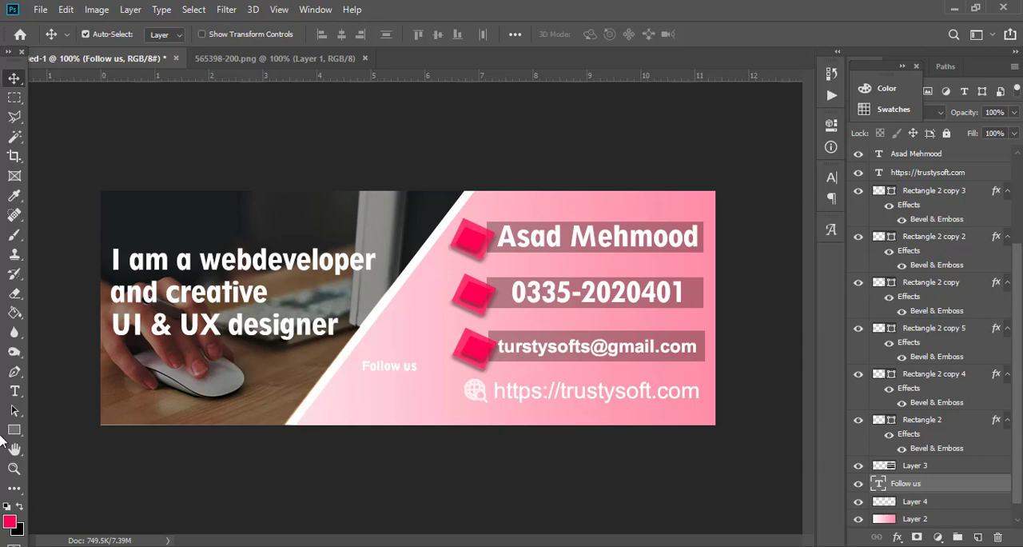
Recolour the "Follow us" text to a bright pink (#f10a51) like the accent squares.
left_click(15, 391)
double_click(409, 365)
triple_click(409, 366)
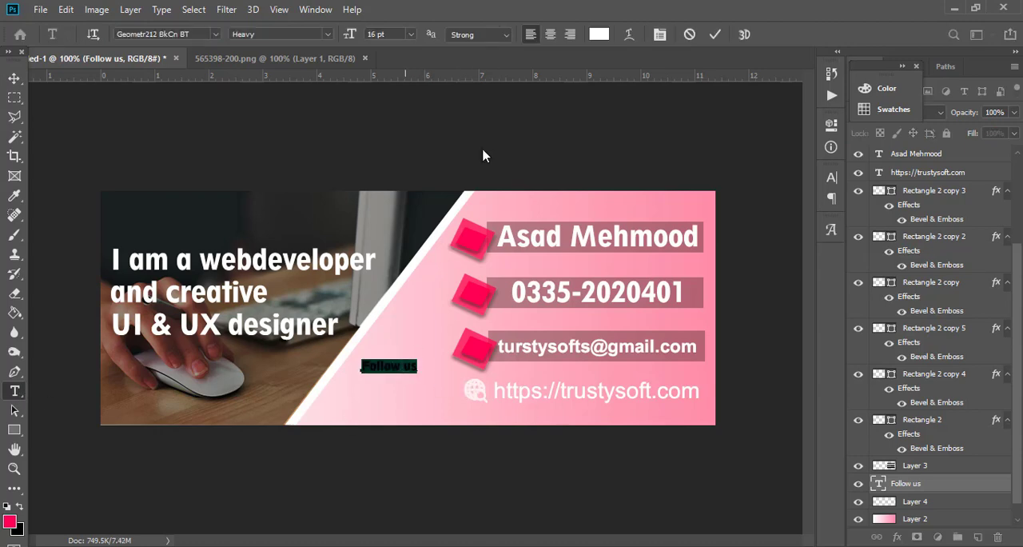
left_click(598, 33)
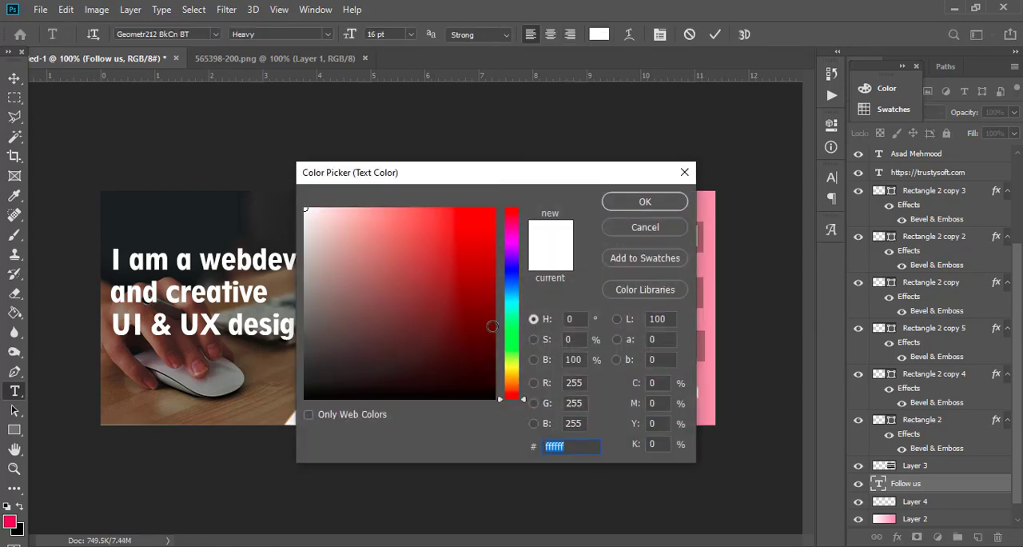
left_click(517, 237)
left_click(516, 219)
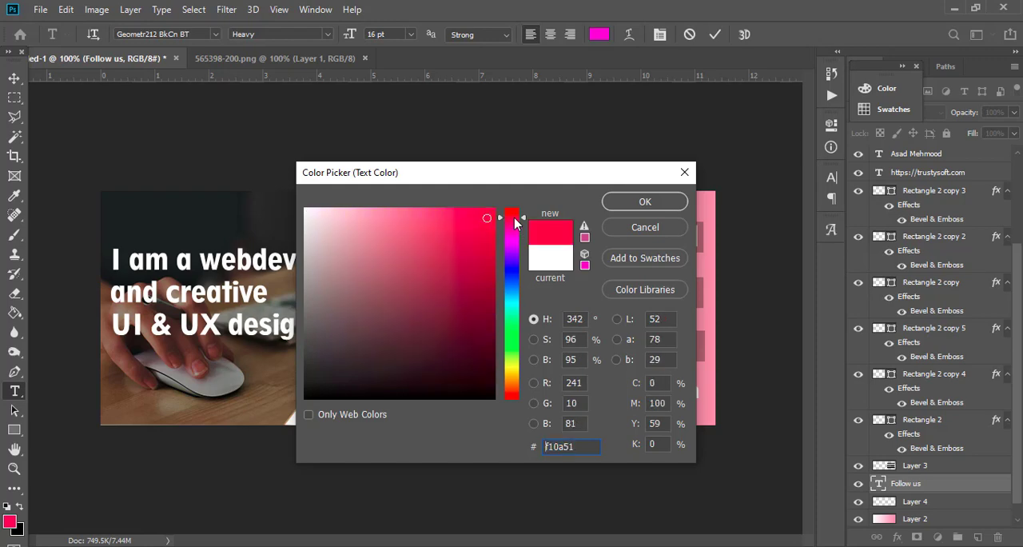
left_click(629, 205)
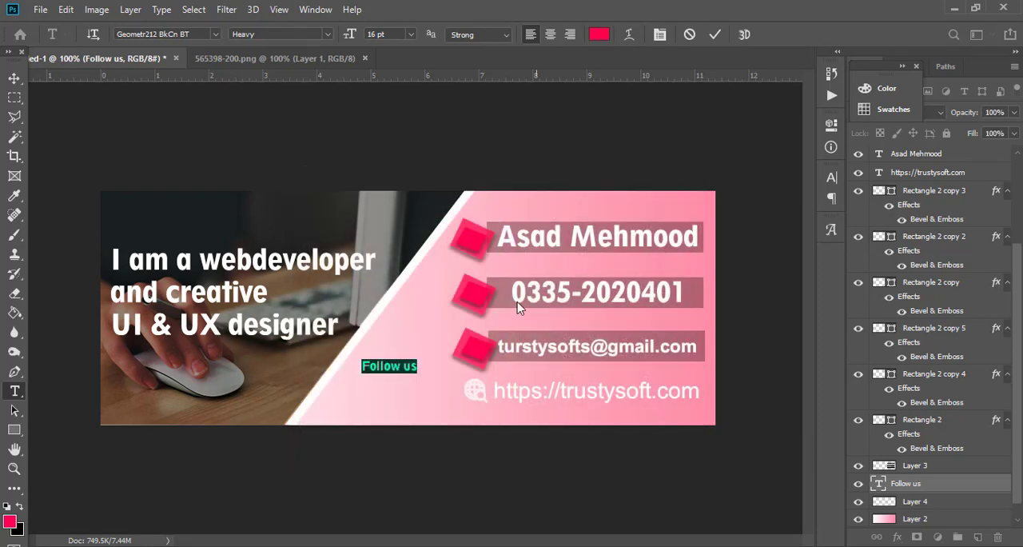
left_click(398, 366)
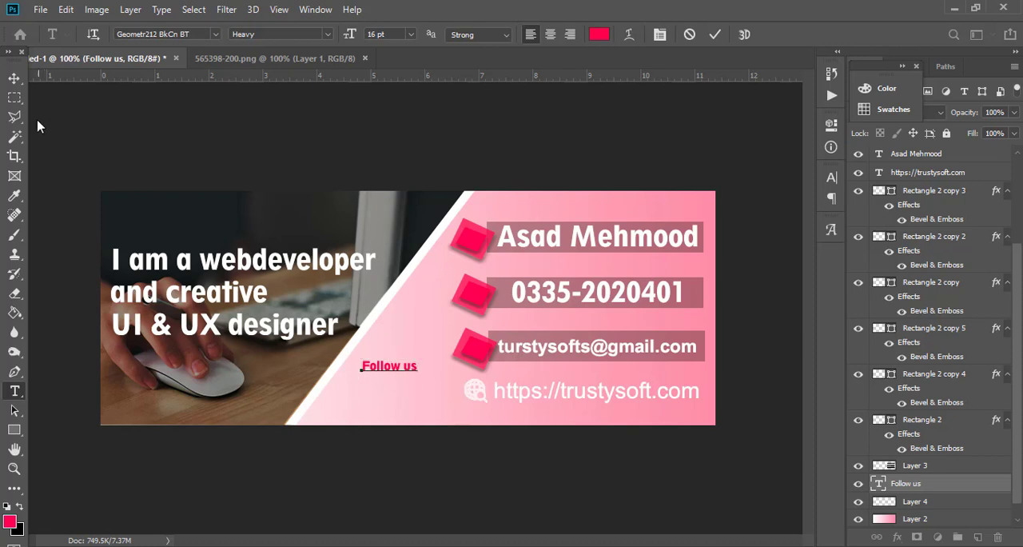
left_click(14, 77)
Add a second pink text line with the social media username below "Follow us".
left_click(14, 391)
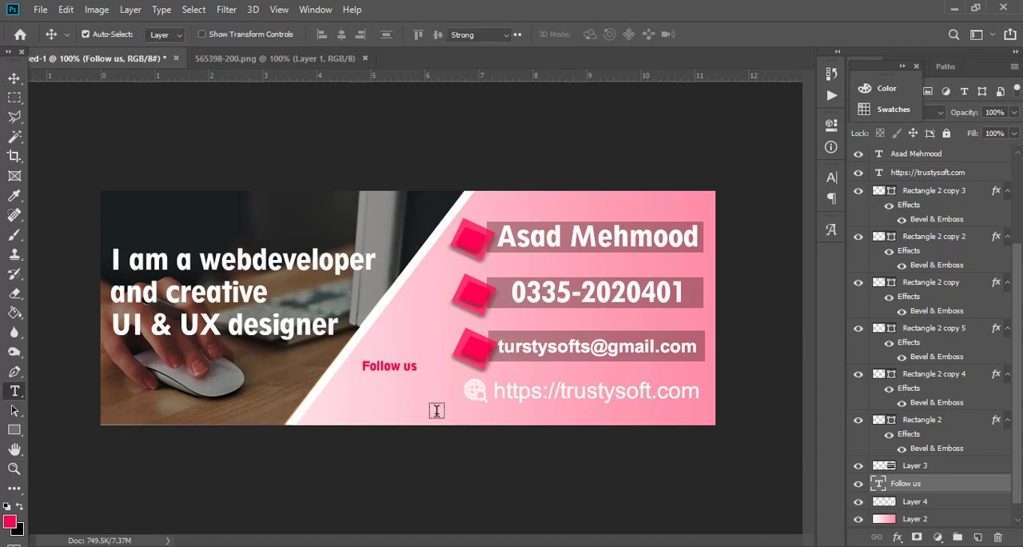
left_click(355, 395)
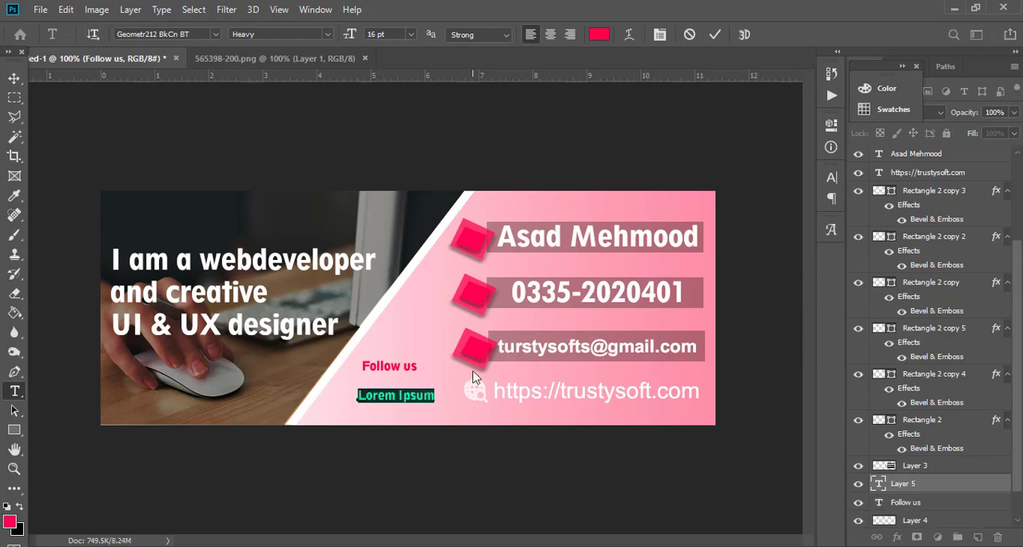
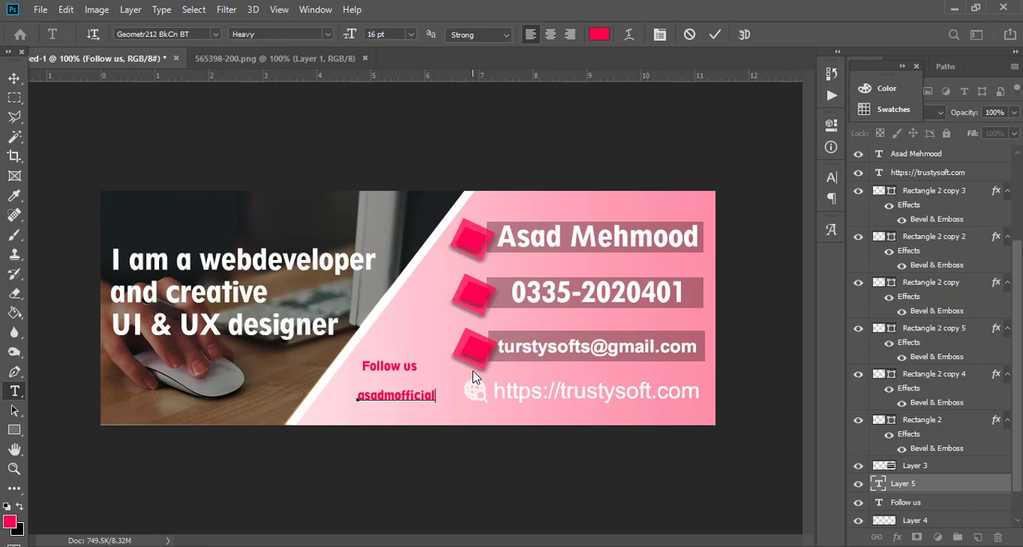
Move the username line slightly lower and to the left so that it sits centred under "Follow us".
left_click(14, 77)
mouse_move(384, 398)
left_mouse_down()
mouse_move(376, 402)
mouse_move(379, 375)
mouse_move(386, 405)
left_mouse_up()
left_click(380, 370)
left_click(387, 404)
left_click(397, 392)
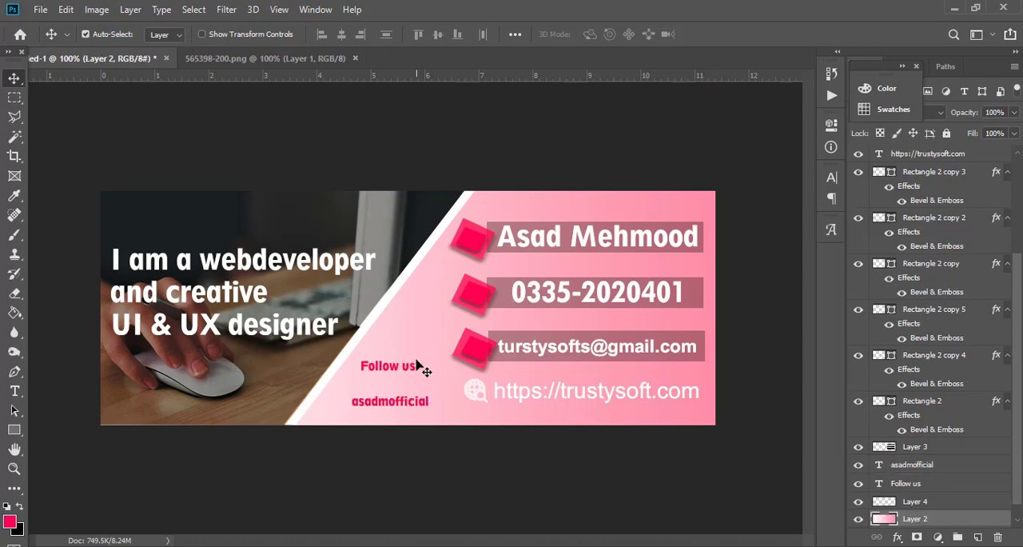
Switch to the web browser and search Google Images for "fb icon".
key("alt+Tab")
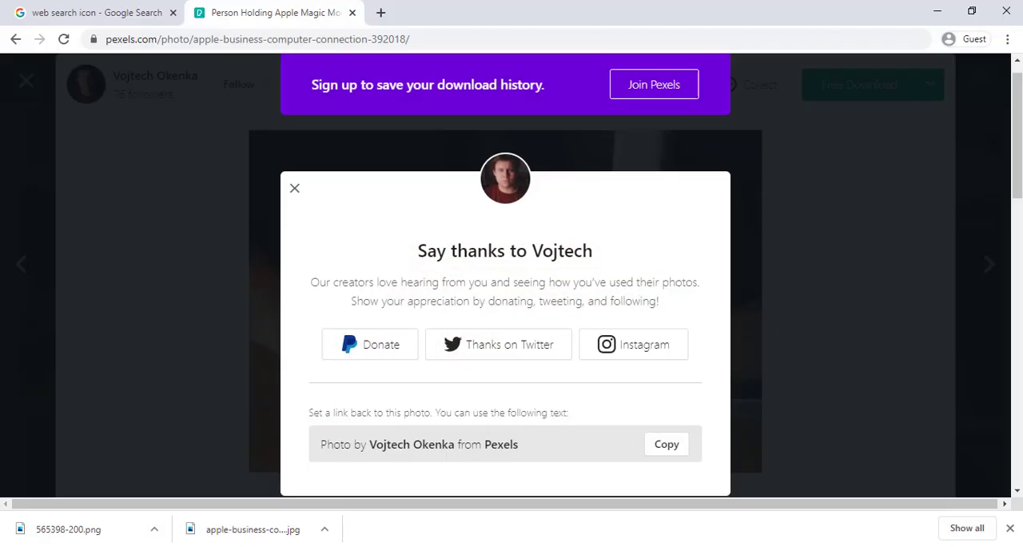
left_click(158, 9)
scroll(244, 143, "up", 3)
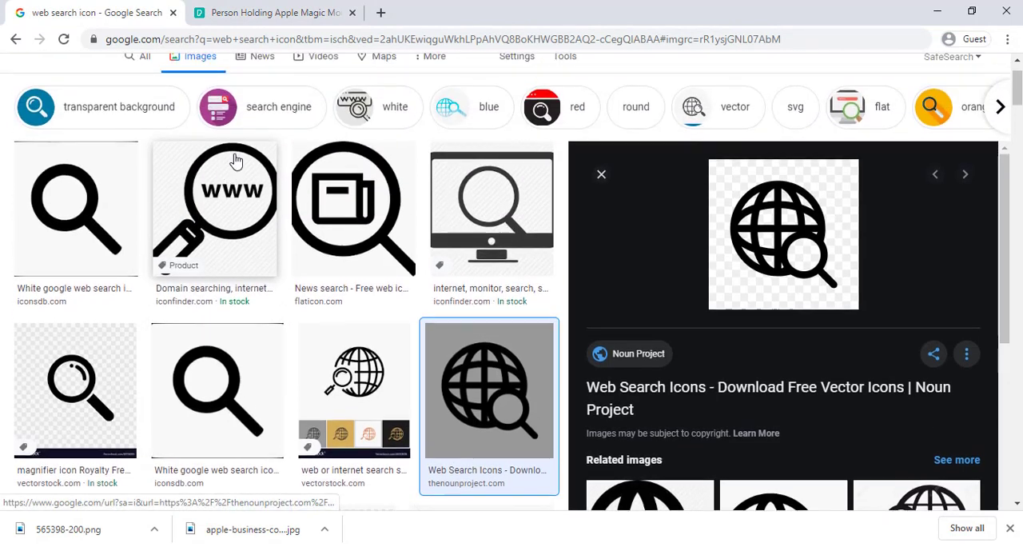
left_click_drag(227, 97, 35, 58)
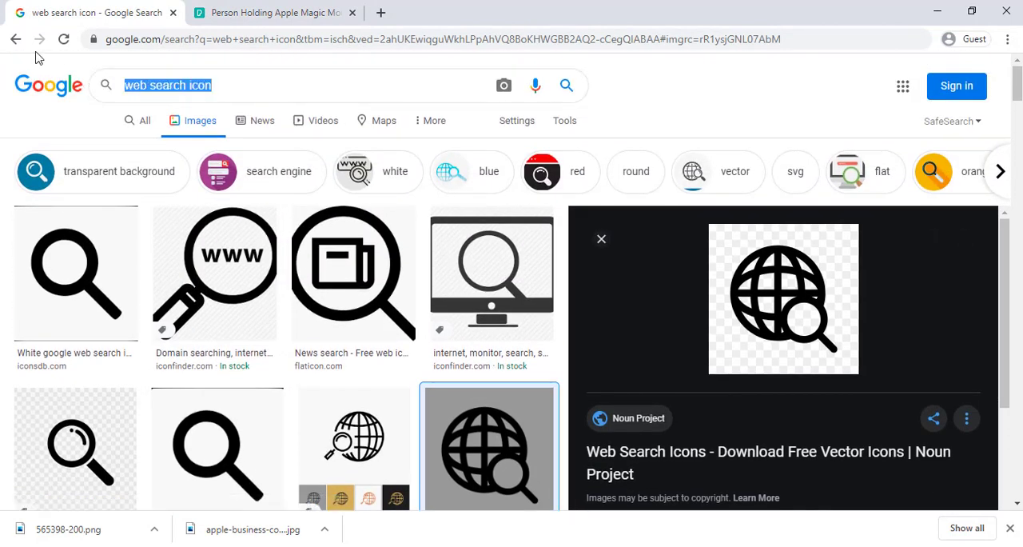
type("fb icon")
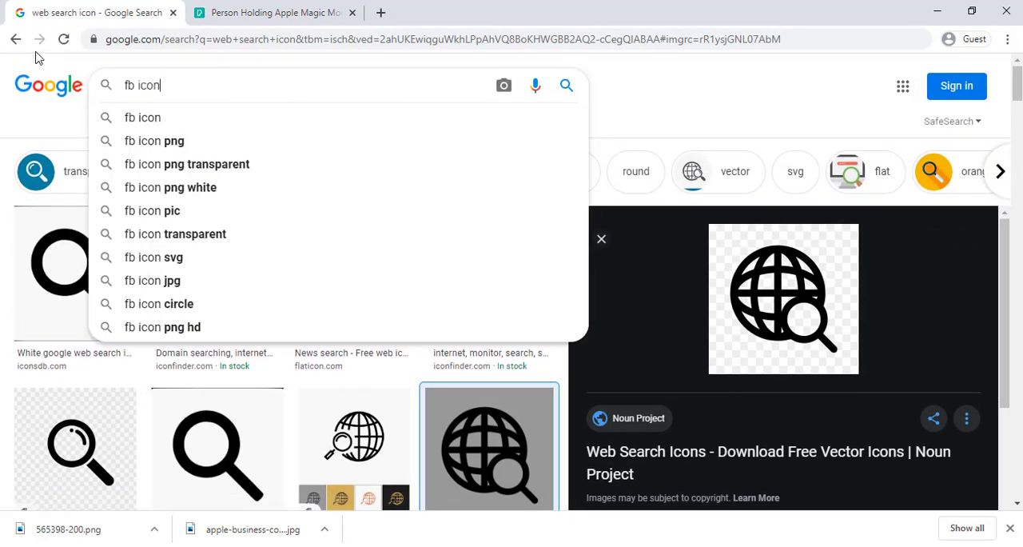
key("Return")
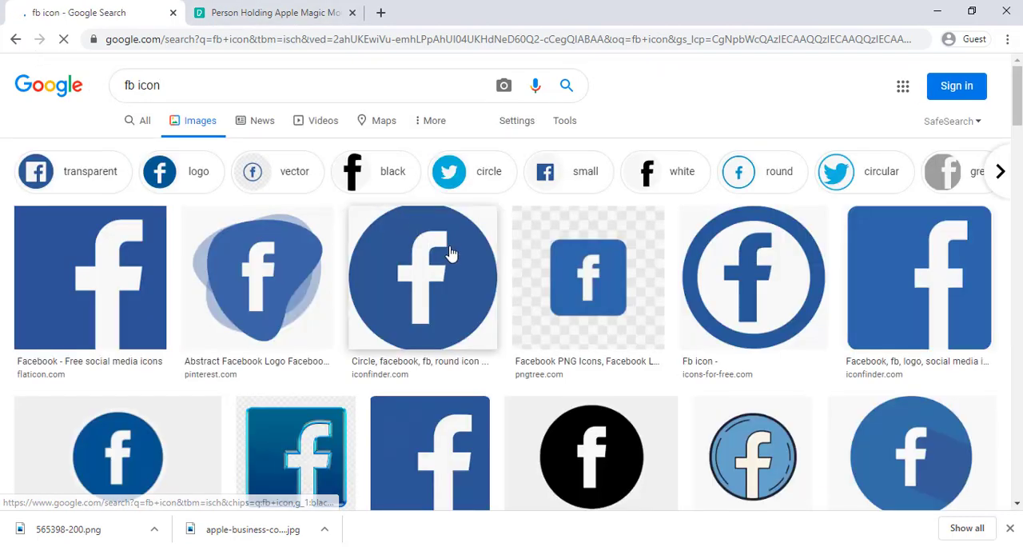
Browse the Facebook icon results and open the blue rounded-square logo from iconfinder.com in a new tab.
scroll(485, 286, "down", 2)
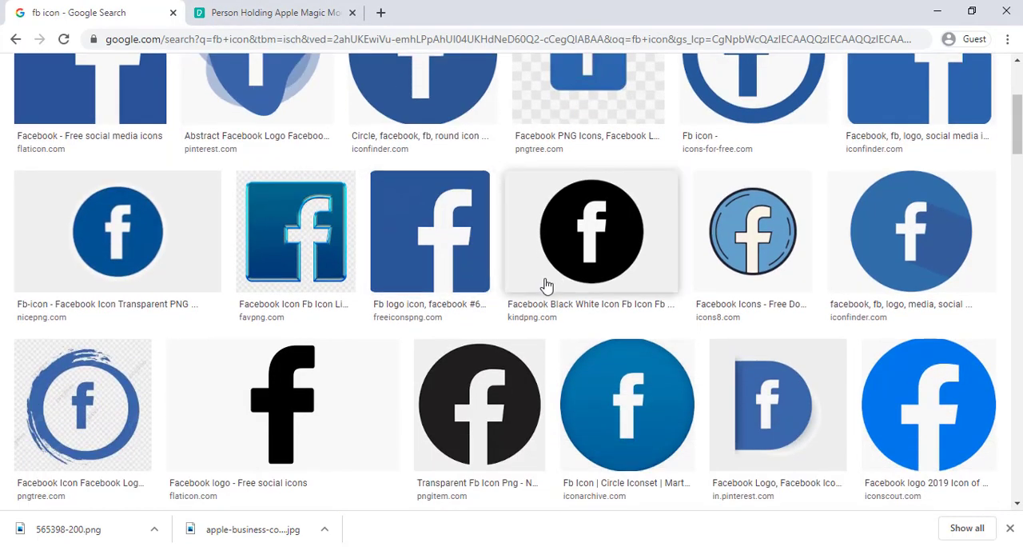
scroll(424, 293, "up", 3)
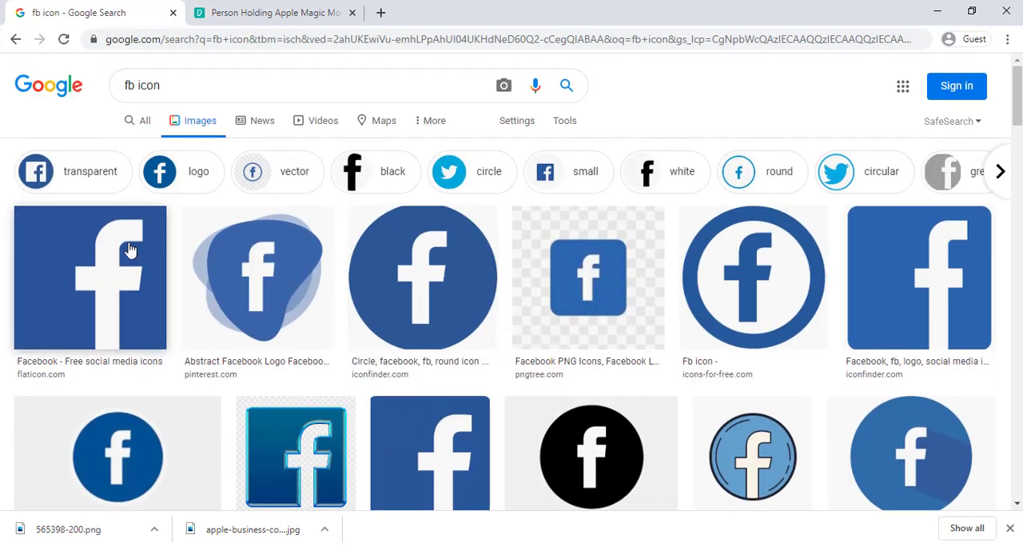
right_click(910, 263)
left_click(917, 269)
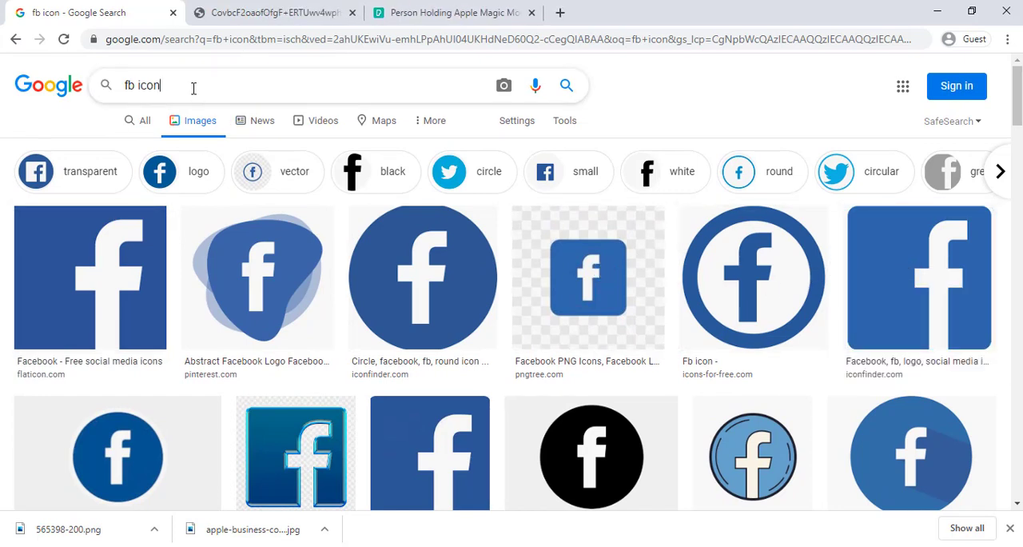
Save the opened Facebook logo as "fb" in PNG format in the Desktop icons folder and return to the image results.
left_click(240, 12)
right_click(492, 248)
left_click(540, 282)
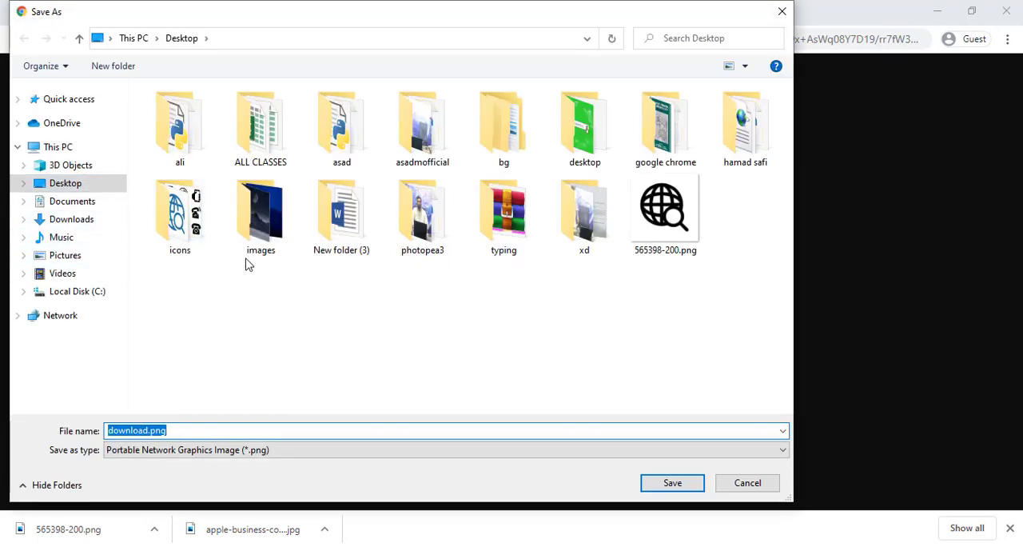
left_click(209, 233)
double_click(209, 233)
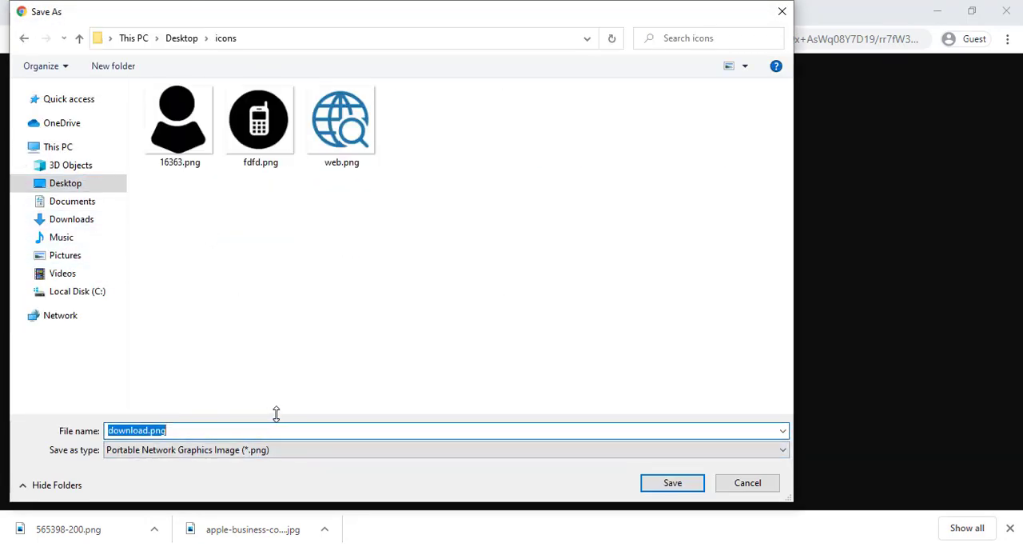
type("fb")
key("Return")
left_click(88, 16)
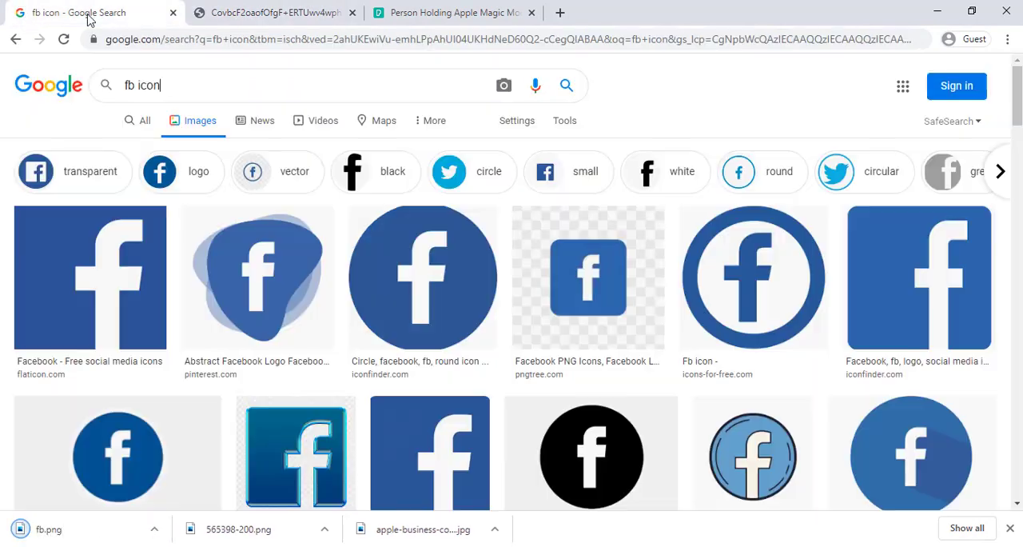
Search Google Images for "insta icon" and open the flaticon.com and freepik.com gradient logos in new tabs.
left_click_drag(134, 84, 85, 86)
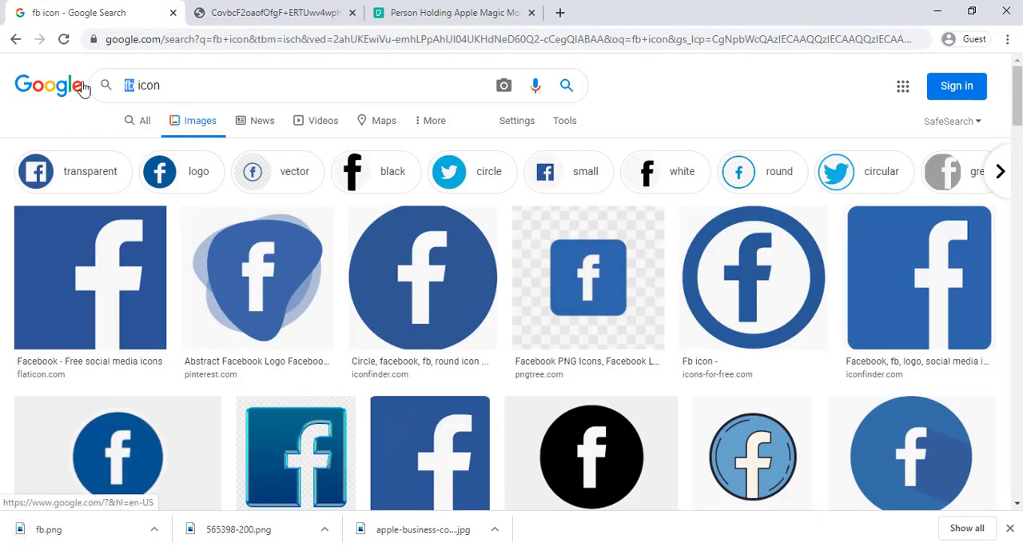
type("insta")
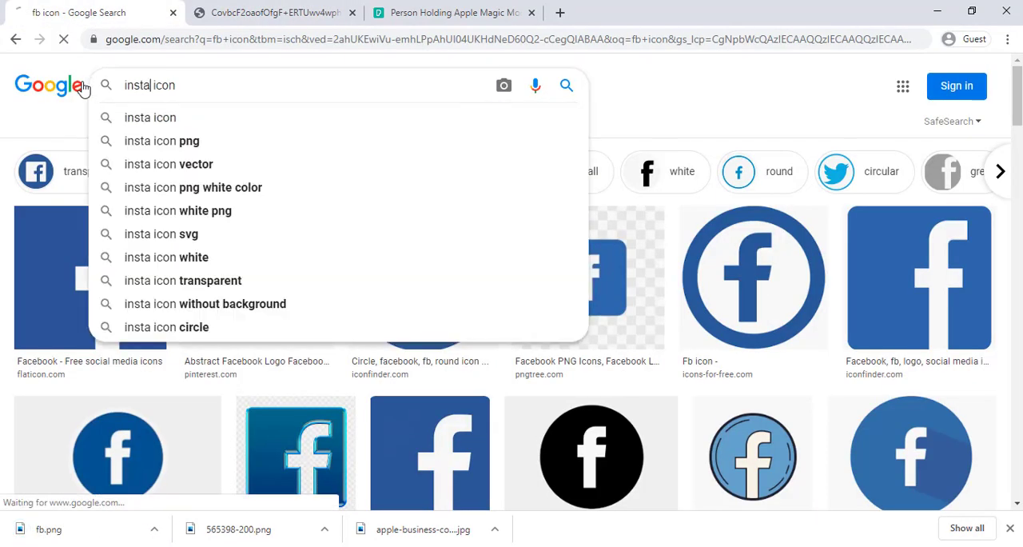
key("Return")
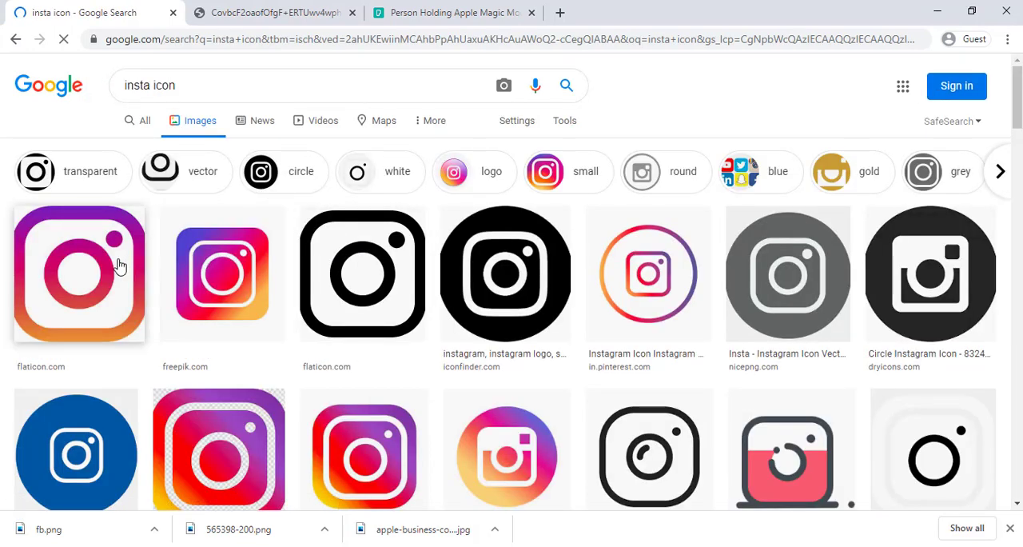
right_click(130, 266)
left_click(138, 274)
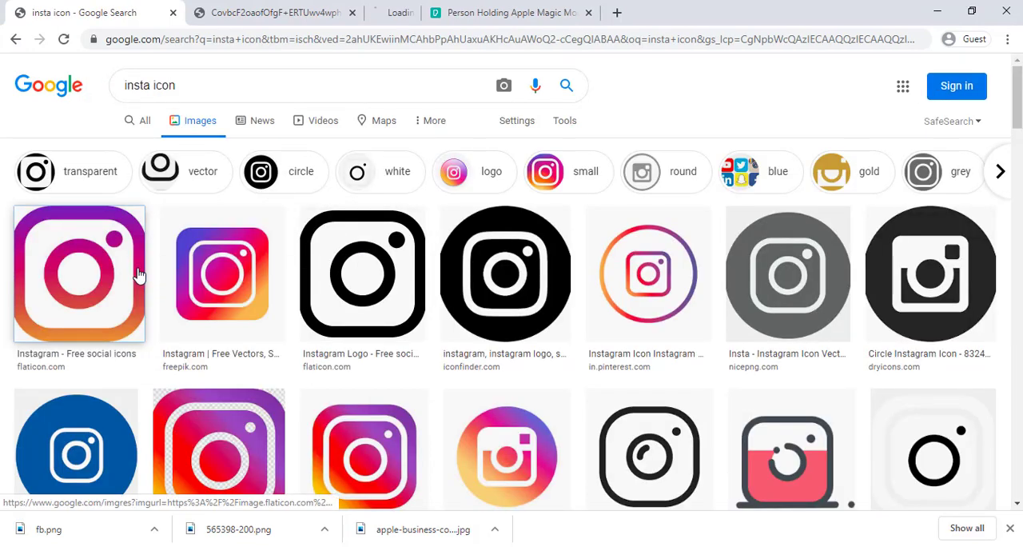
right_click(222, 233)
left_click(268, 244)
left_click(520, 6)
left_click(456, 7)
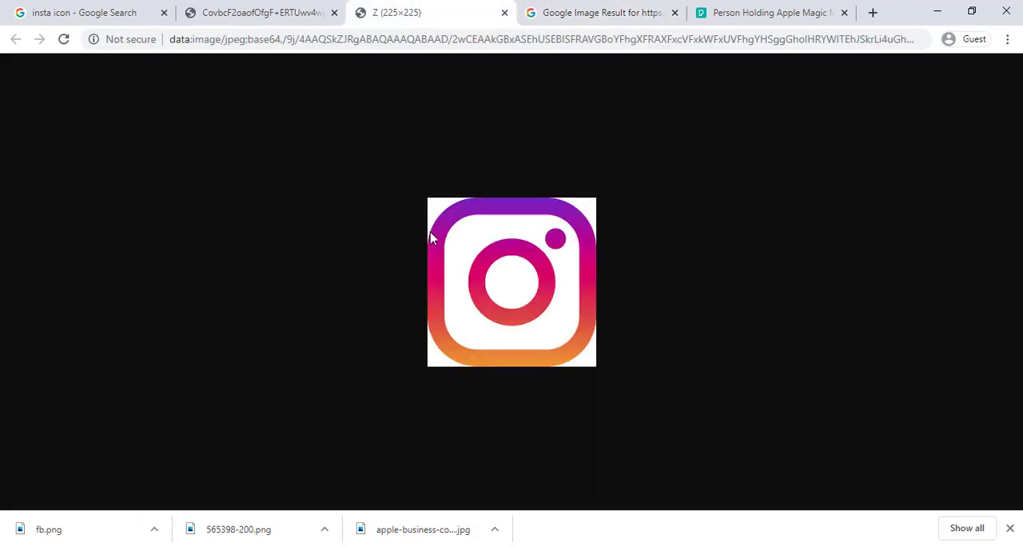
Save the Freepik Instagram logo as "insta" in JPEG format in the Desktop icons folder and close its page.
right_click(512, 274)
left_click(521, 5)
right_click(492, 189)
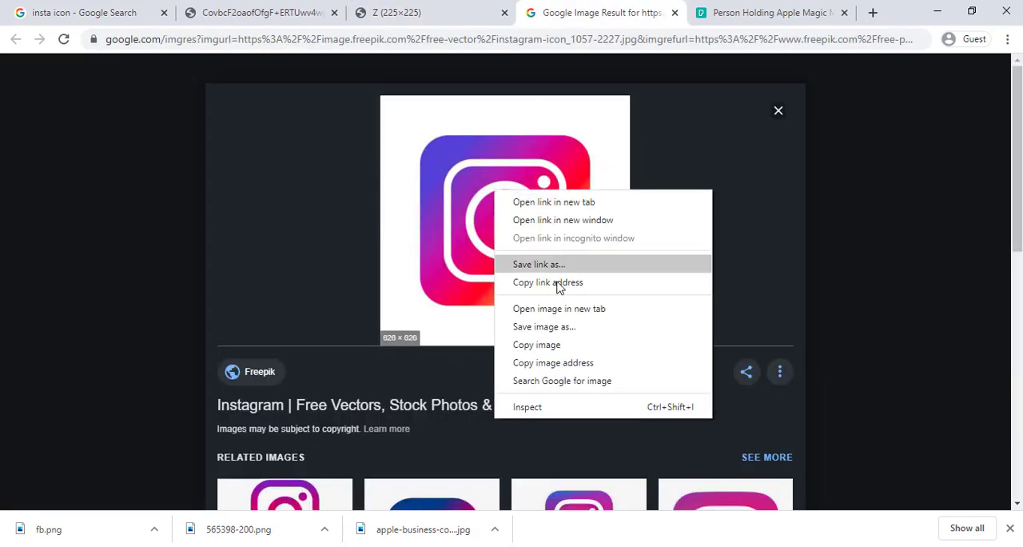
left_click(540, 326)
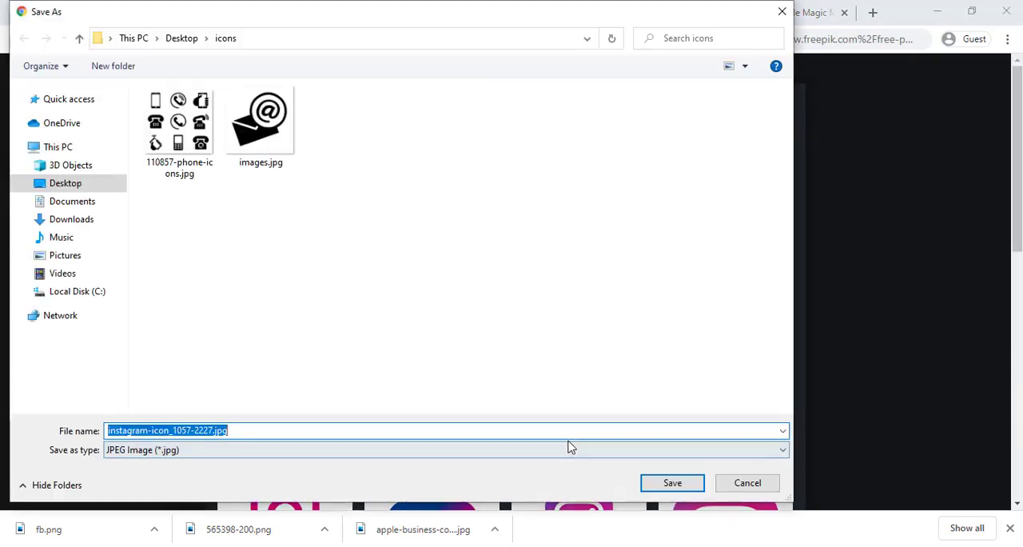
type("insta")
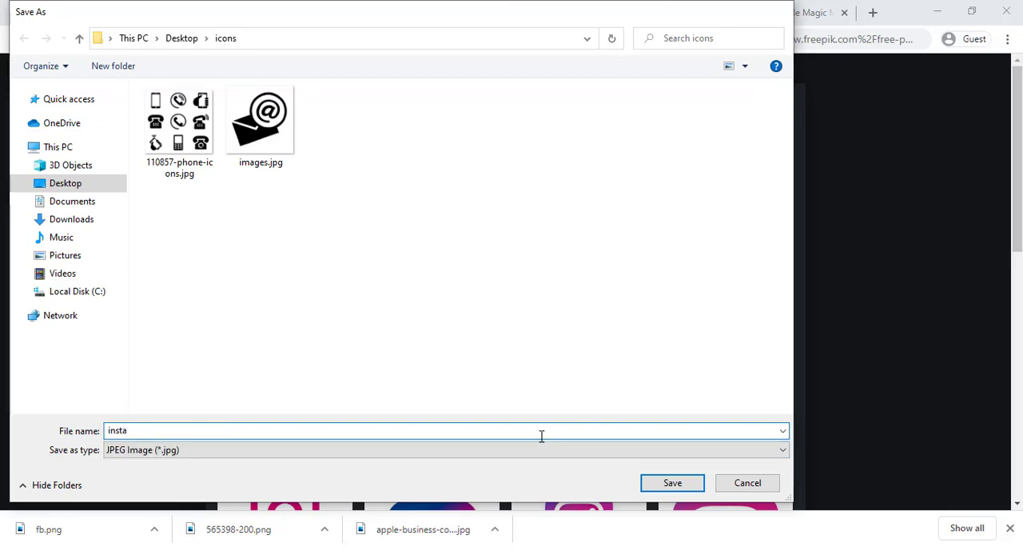
key("Return")
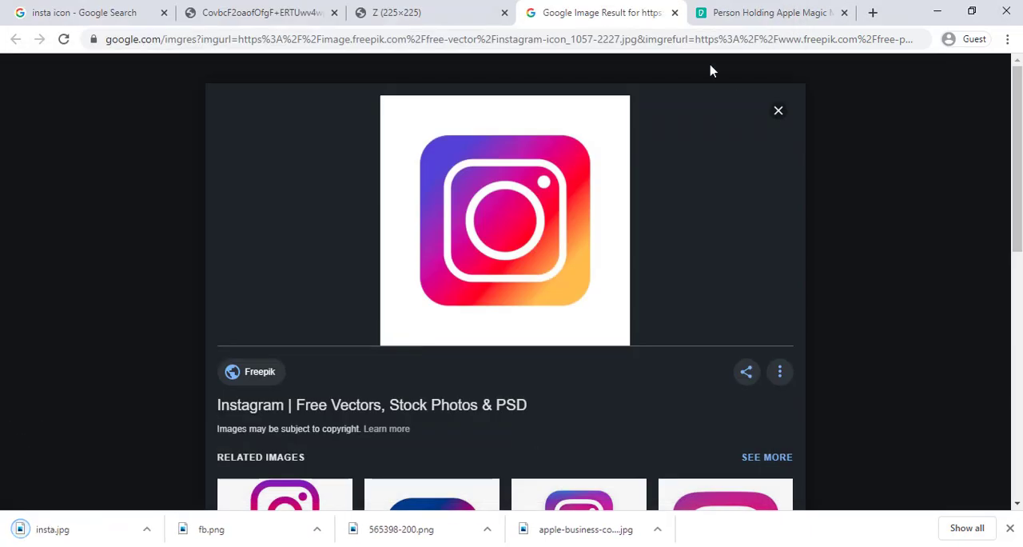
left_click(673, 12)
Return to the image results and search Google Images for "youtube icon".
left_click(200, 10)
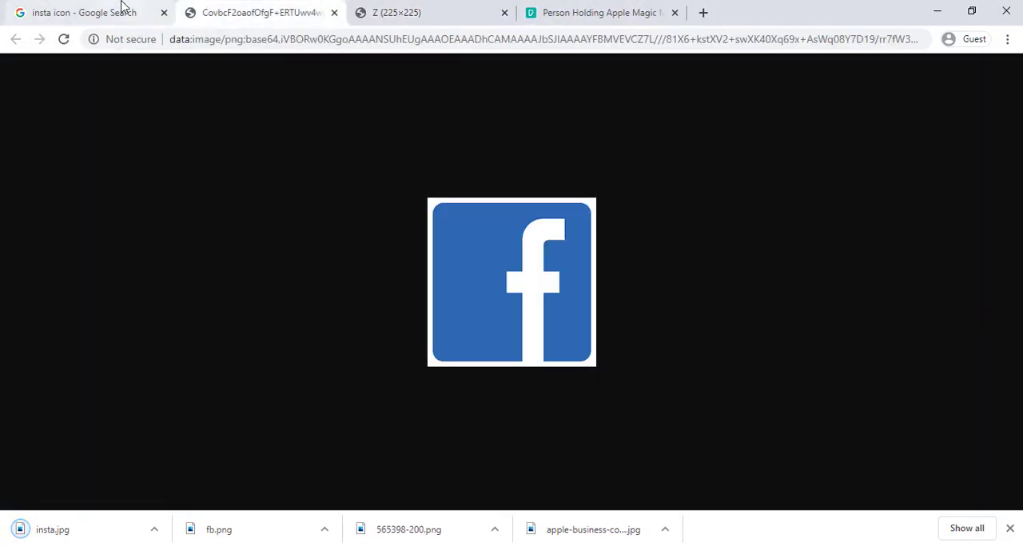
left_click(122, 8)
left_click_drag(150, 84, 89, 77)
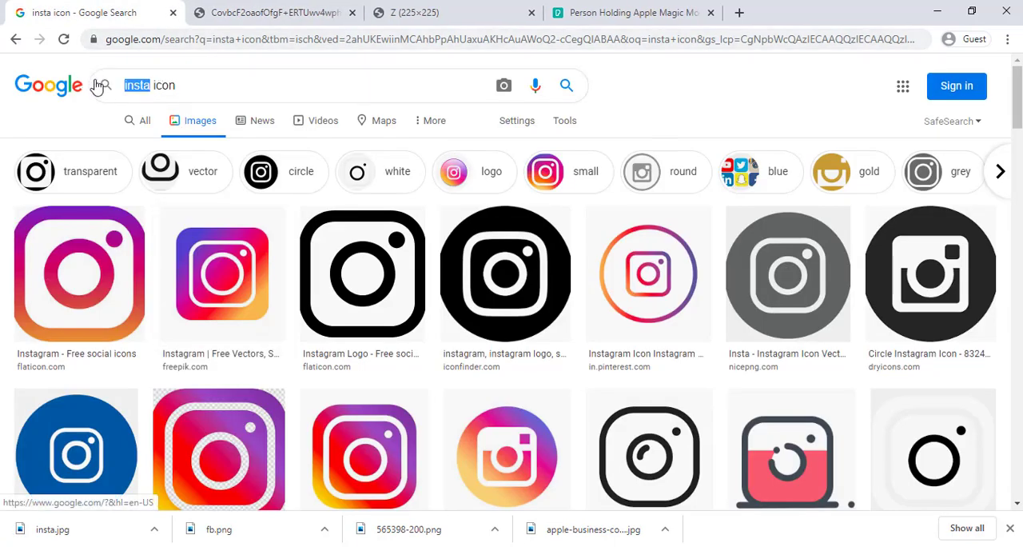
type("youtube")
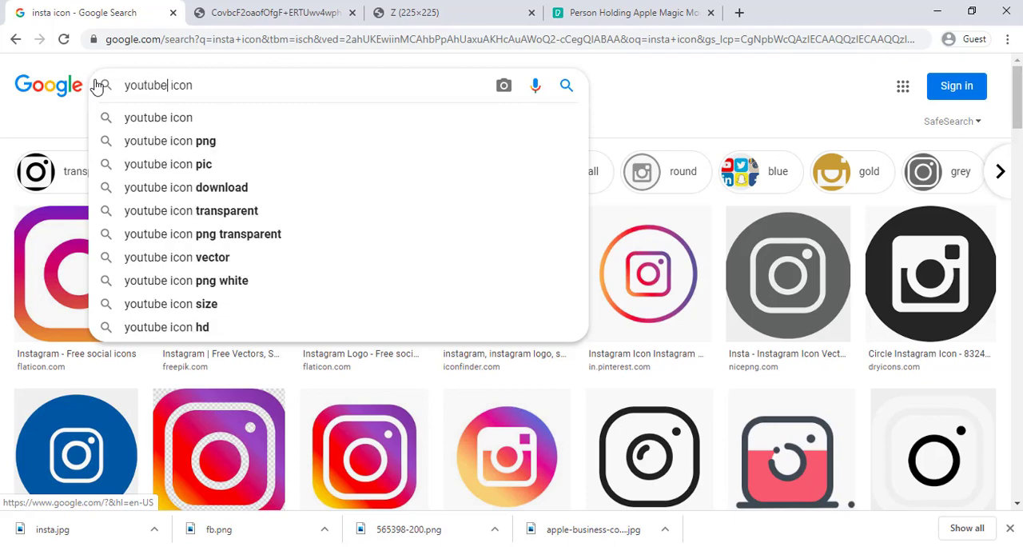
key("Return")
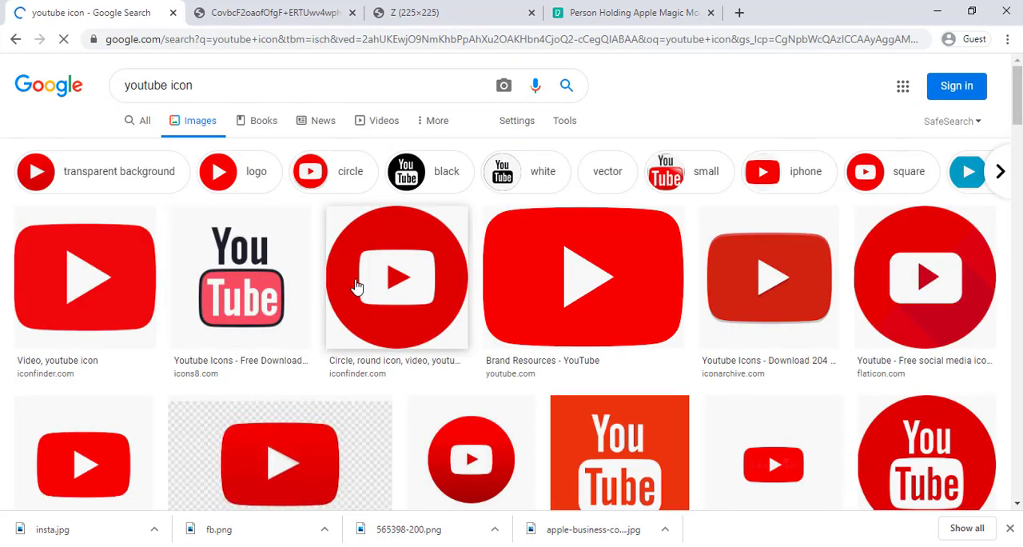
Open the red iconfinder.com YouTube logo in a new tab and save the image as youtube-512.webp in the icons folder.
right_click(120, 272)
left_click(160, 280)
left_click(534, 6)
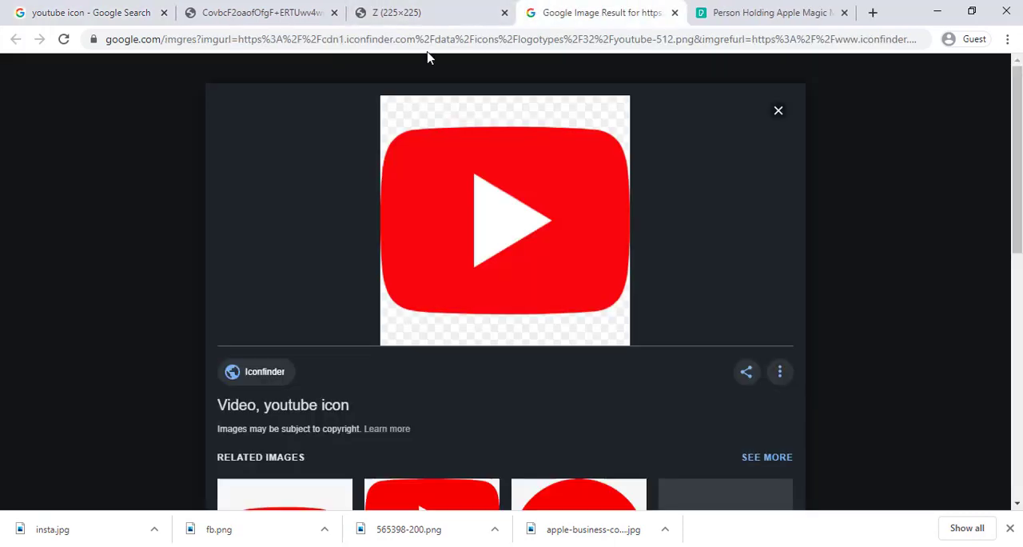
right_click(520, 202)
left_click(580, 336)
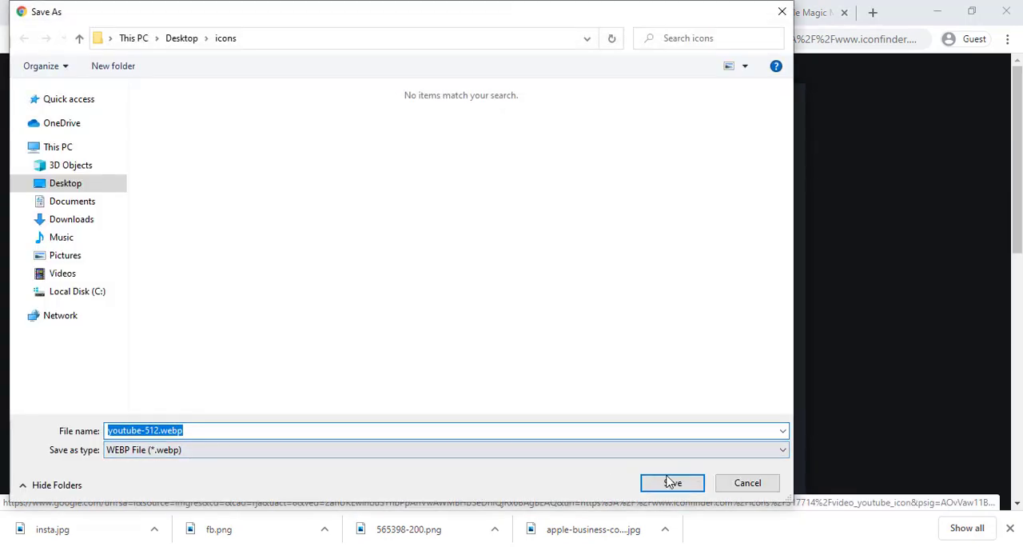
left_click(664, 486)
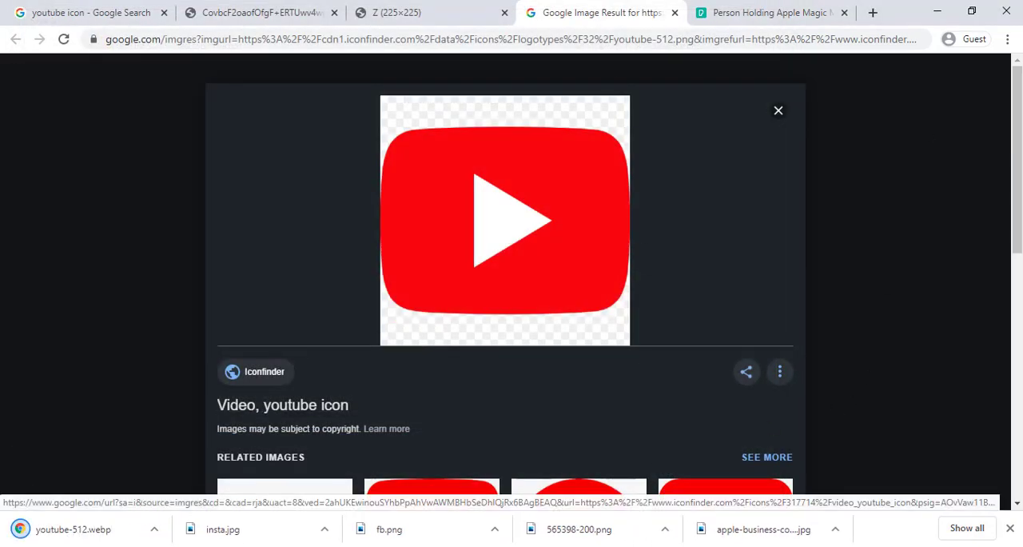
Switch to Photoshop and open fb.png, insta.jpg and youtube-512.webp together from the Desktop icons folder.
key("alt+Tab")
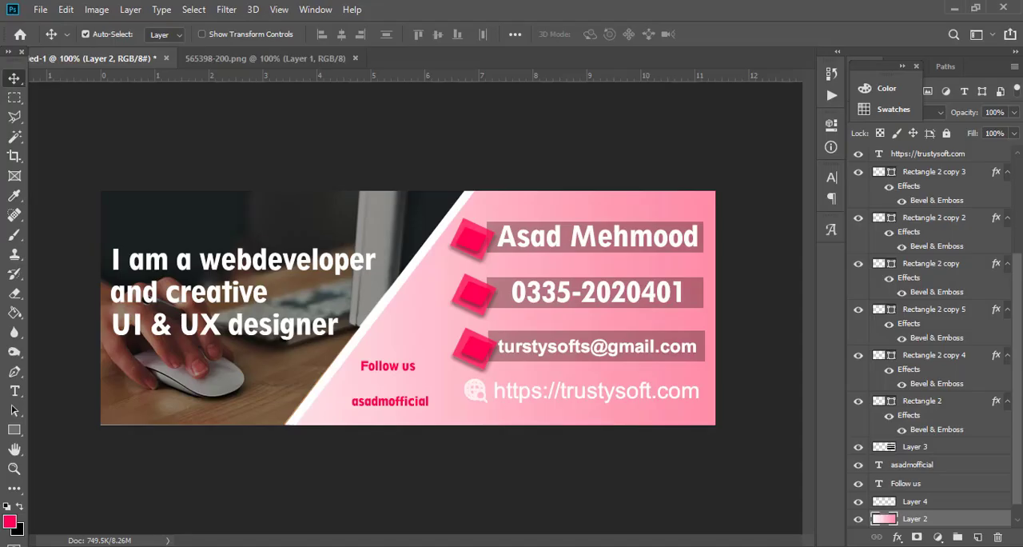
left_click(39, 9)
left_click(57, 39)
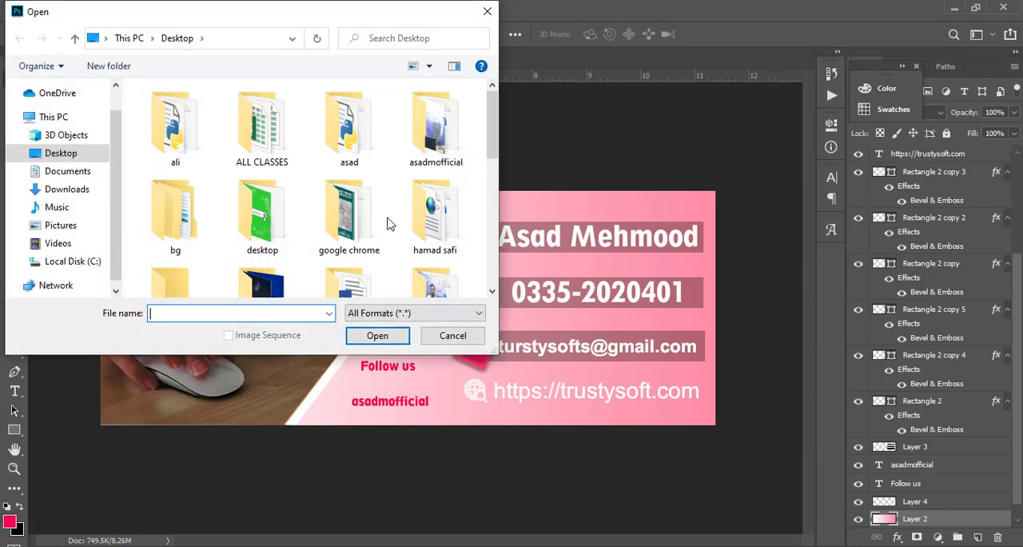
scroll(239, 220, "down", 1)
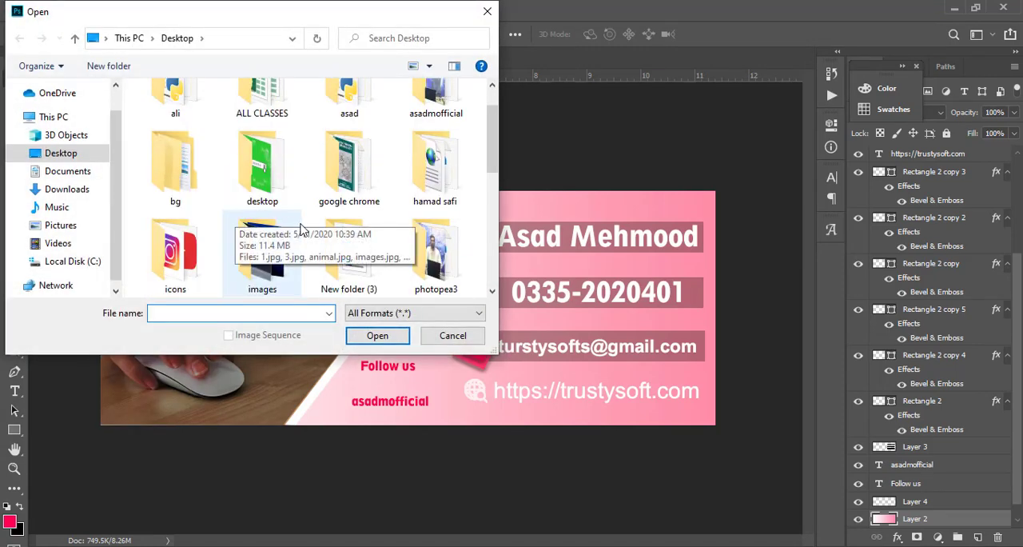
double_click(177, 249)
left_click(370, 136)
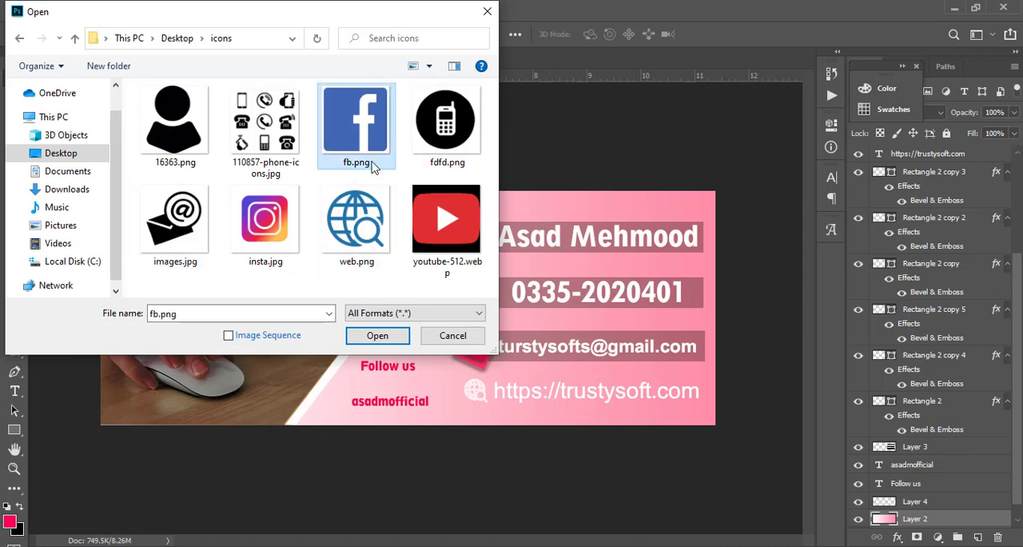
left_click(276, 225, "ctrl")
left_click(440, 239, "ctrl")
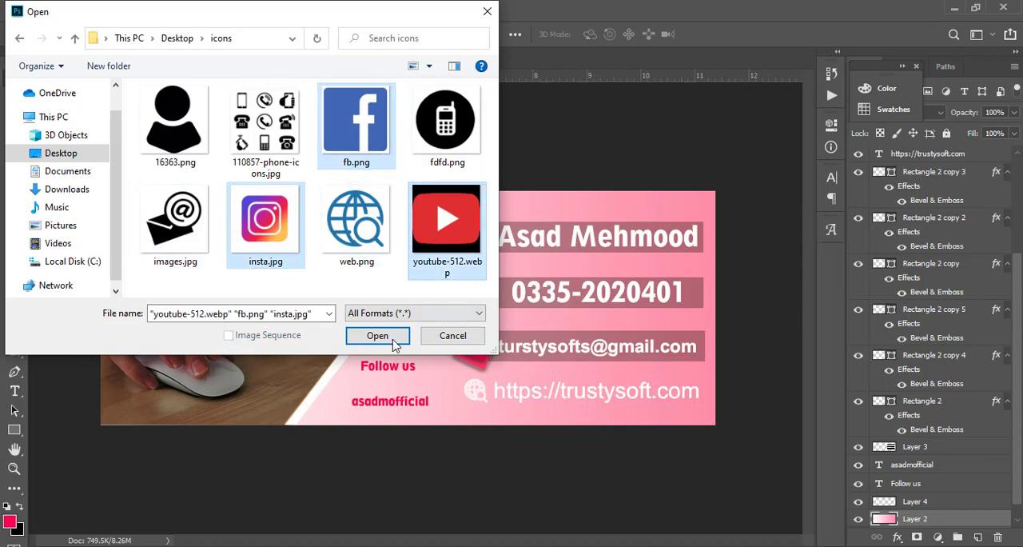
left_click(377, 335)
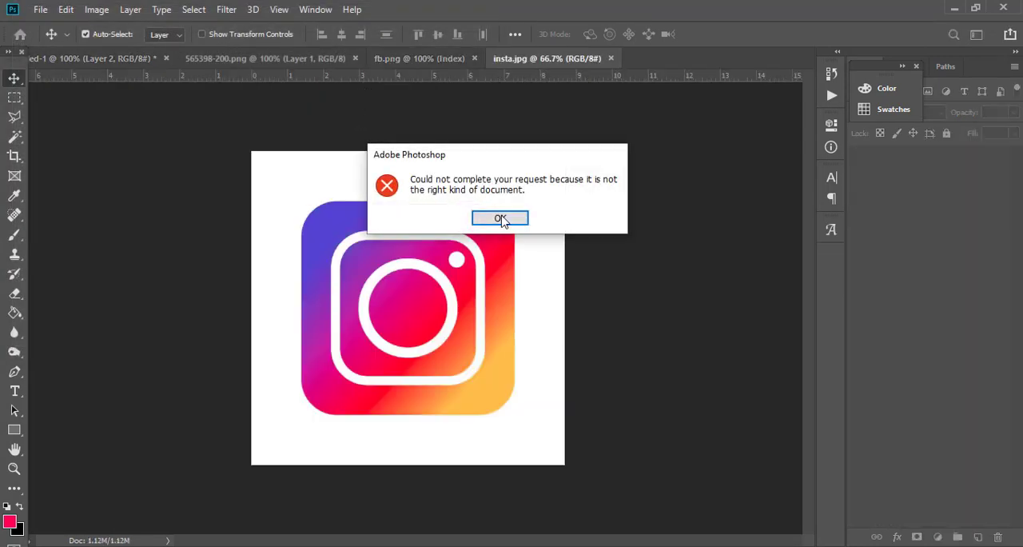
left_click(501, 218)
Bring the Facebook logo from fb.png into the cover design and remove its white border with the Magic Wand.
left_click(407, 60)
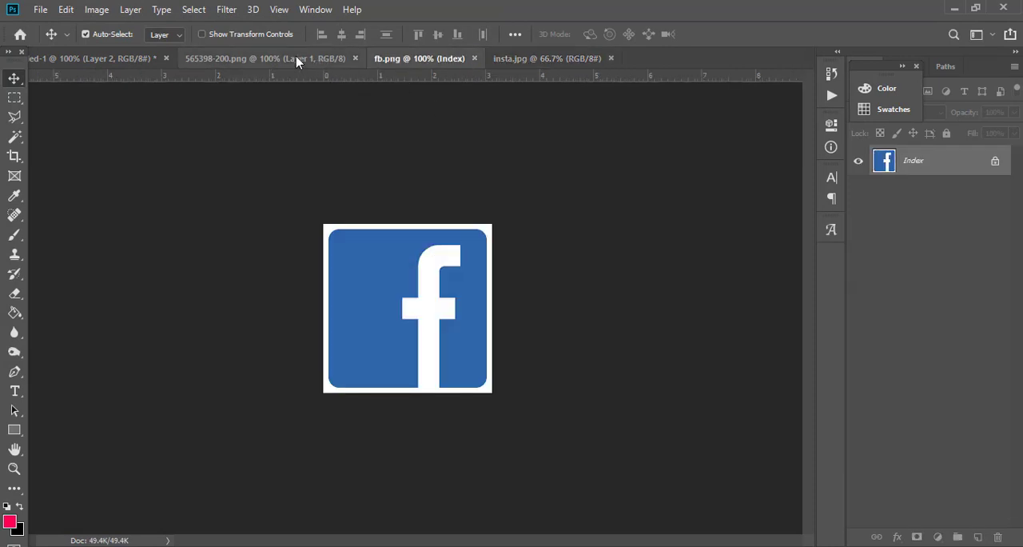
left_click(296, 59)
left_click(448, 60)
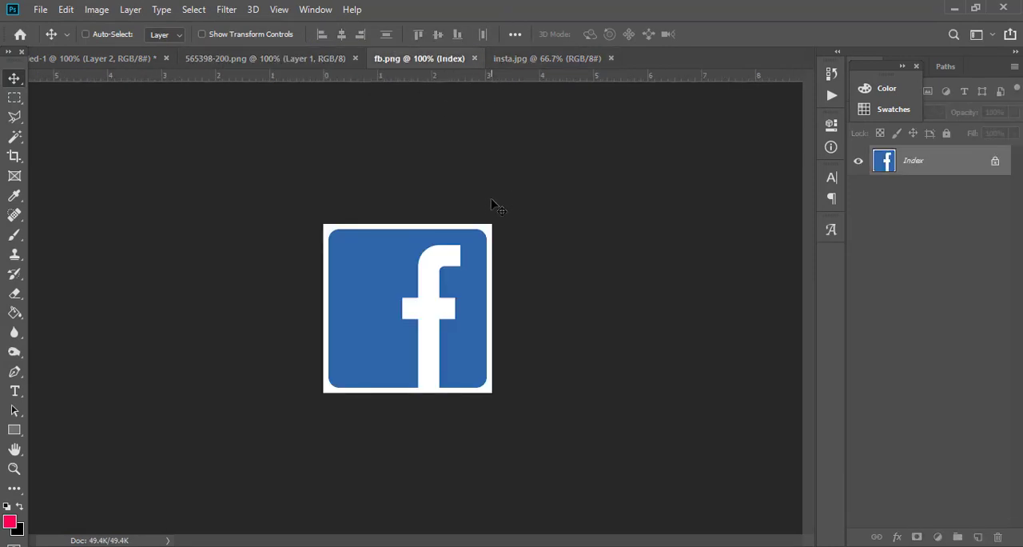
left_click_drag(31, 53, 319, 337)
left_click_drag(416, 314, 480, 400)
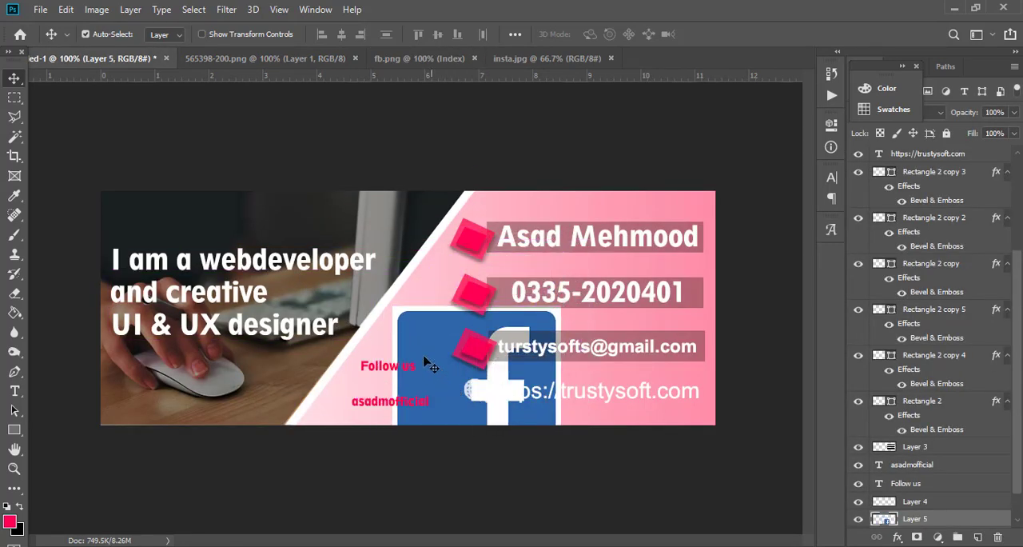
key("w")
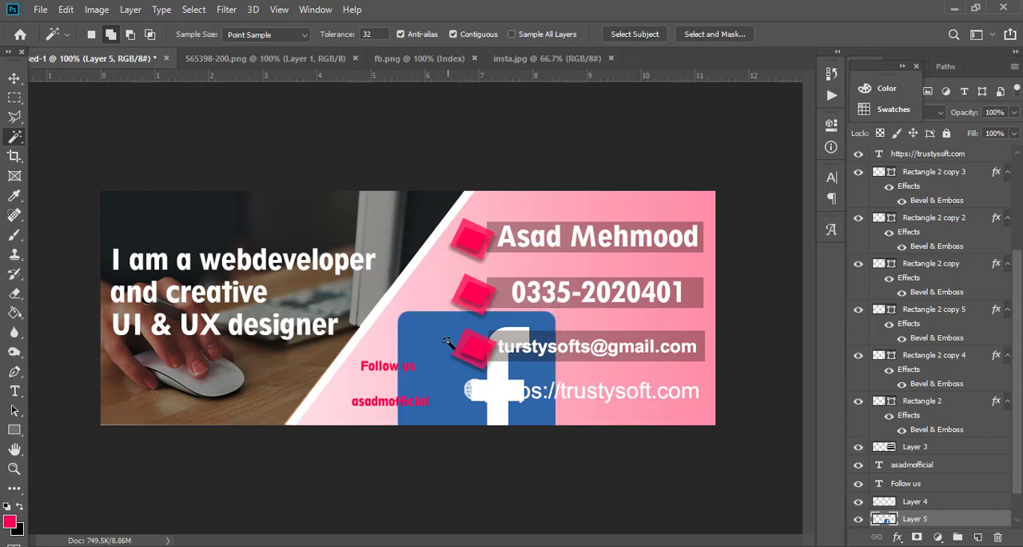
Scale the Facebook logo down to a small icon and place it between "Follow us" and the username line.
key("ctrl+t")
left_click_drag(450, 344, 402, 302)
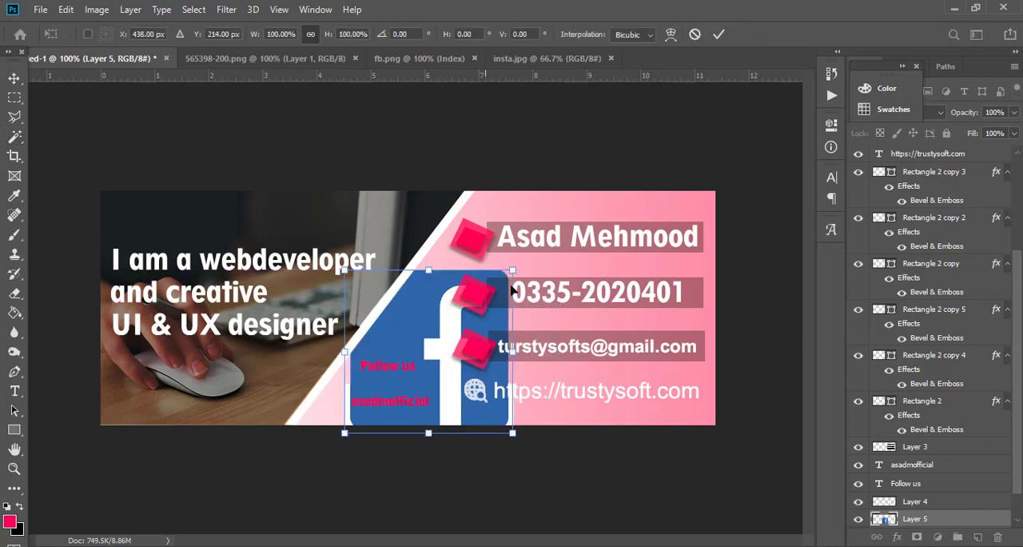
left_click_drag(512, 271, 364, 387)
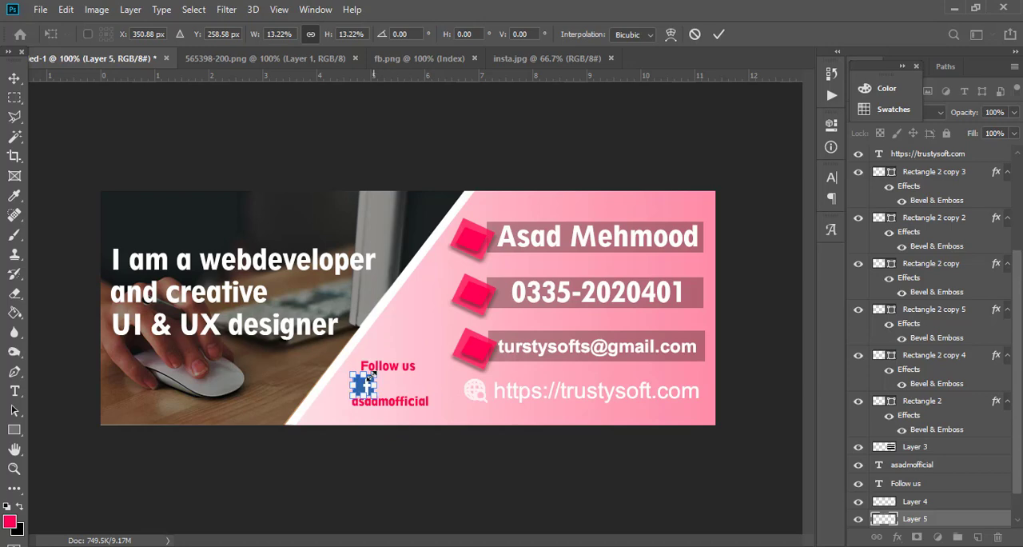
key("Return")
Move the Facebook icon slightly up and to the left so that it clears the username line.
key("w")
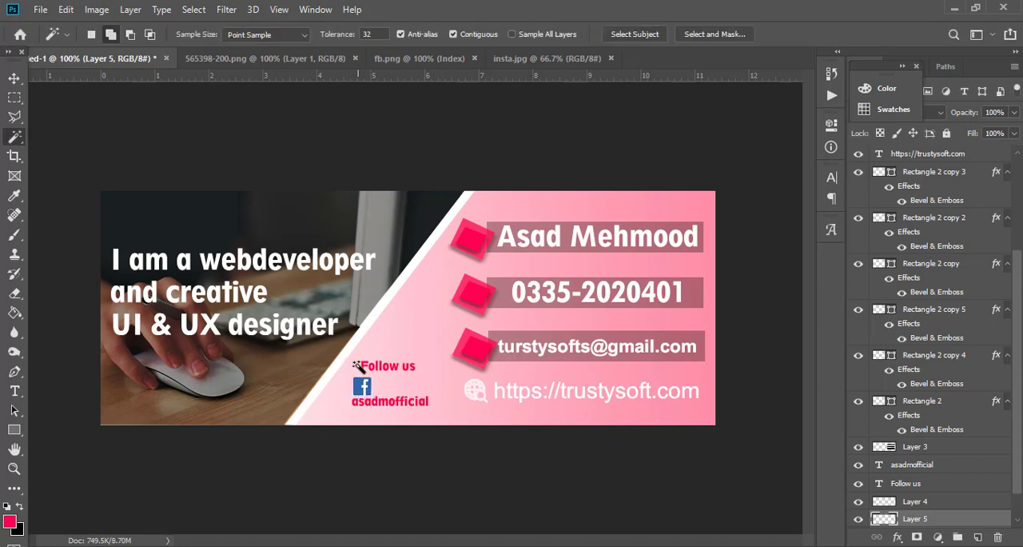
key("ctrl+plus")
key("ctrl+plus")
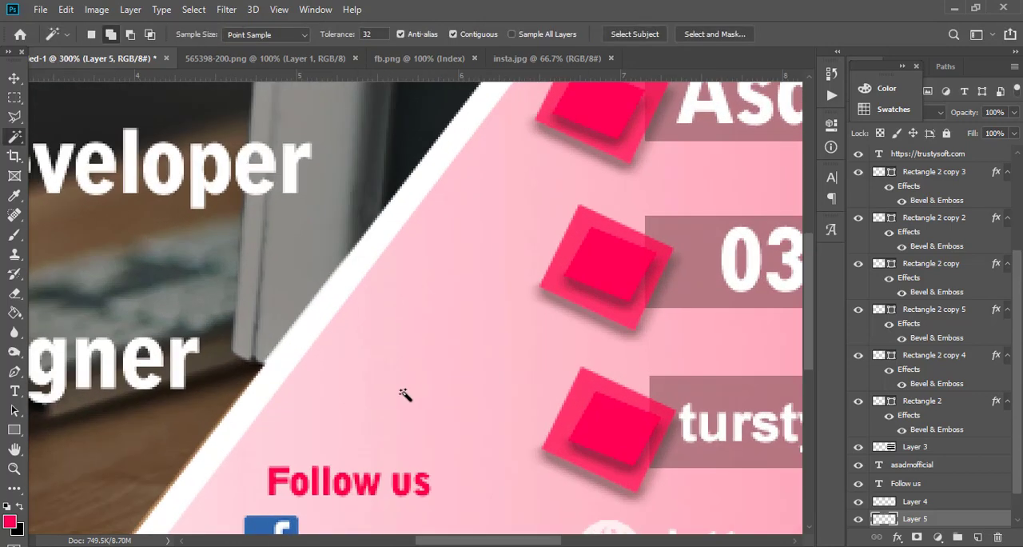
key("space")
left_click_drag(405, 389, 412, 255)
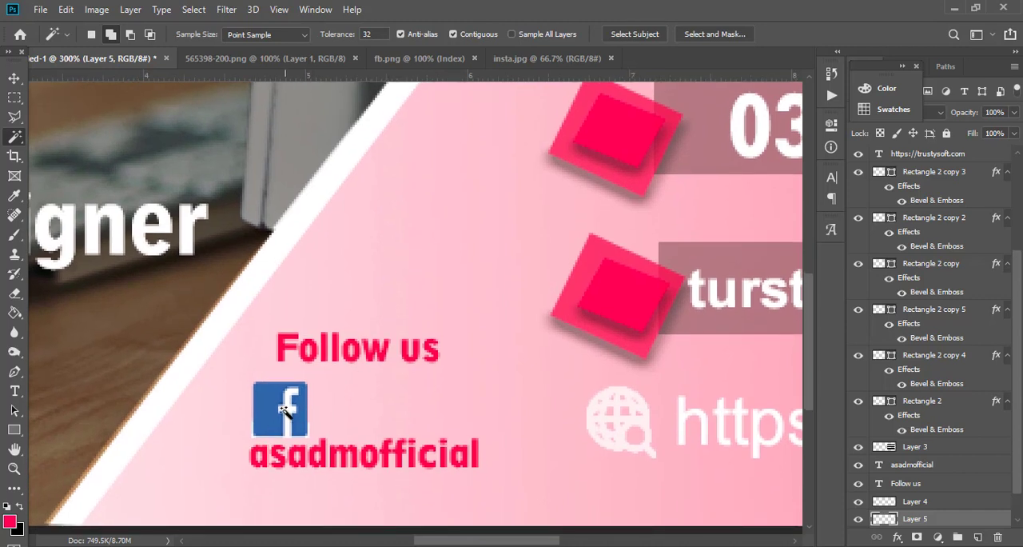
key("v")
left_click_drag(284, 409, 276, 408)
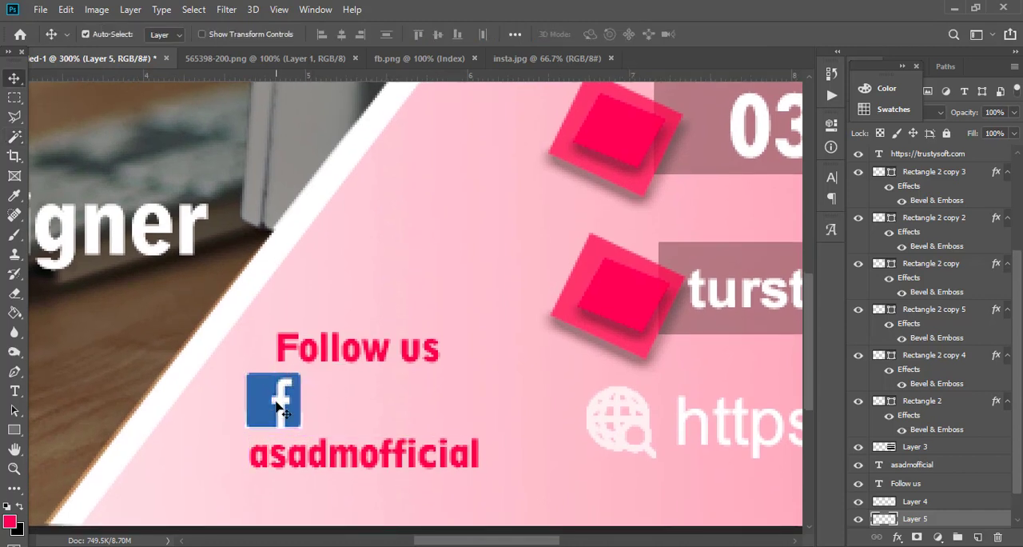
Copy the whole Instagram logo image from insta.jpg and paste it into the cover directly above the pink gradient layer.
left_click(373, 414)
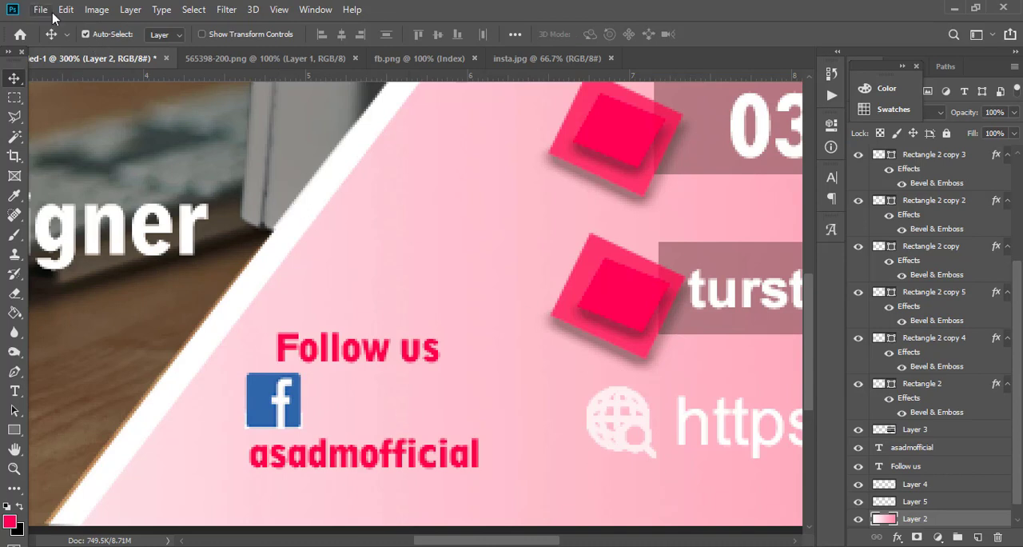
left_click(454, 60)
left_click(532, 59)
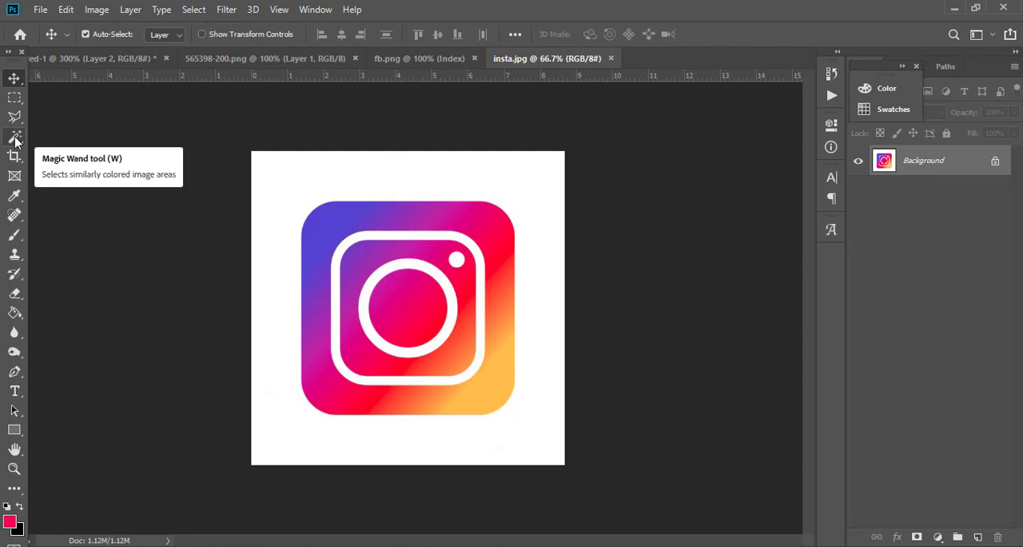
left_click(125, 60)
key("ctrl+v")
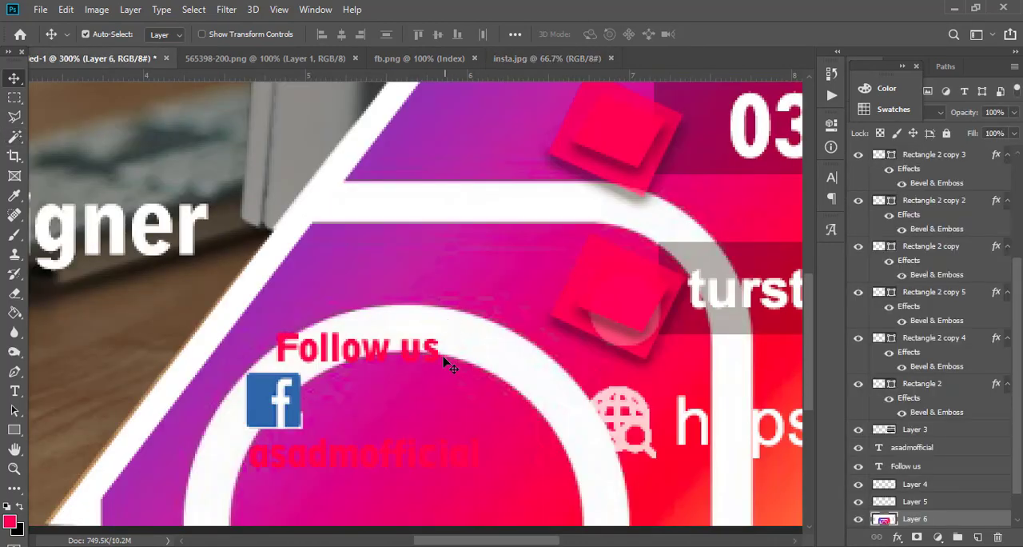
Delete the white background around the pasted Instagram logo using the Magic Wand at tolerance 32, and clear the selection.
key("ctrl+minus")
key("ctrl+minus")
key("ctrl+minus")
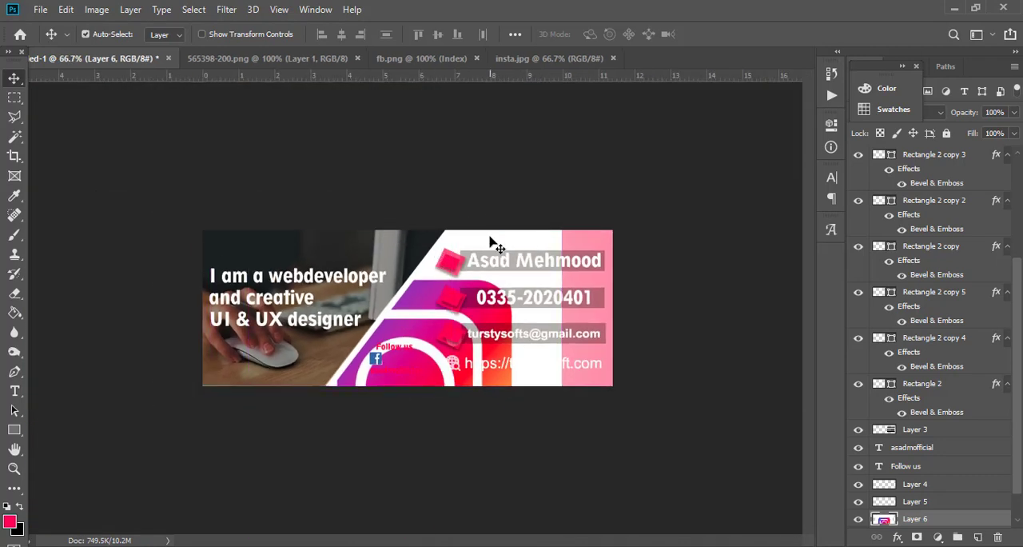
key("w")
left_click(492, 239)
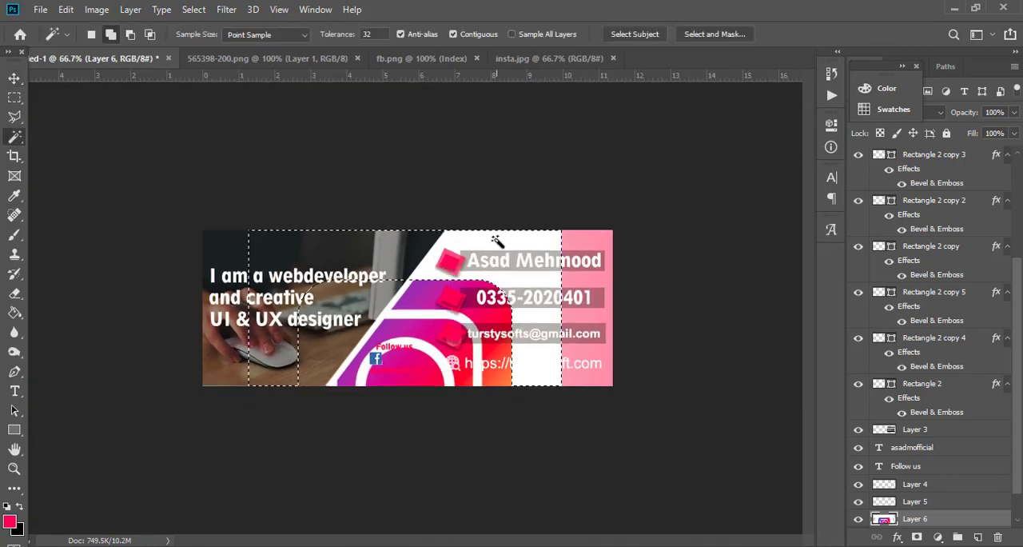
key("Delete")
key("ctrl+d")
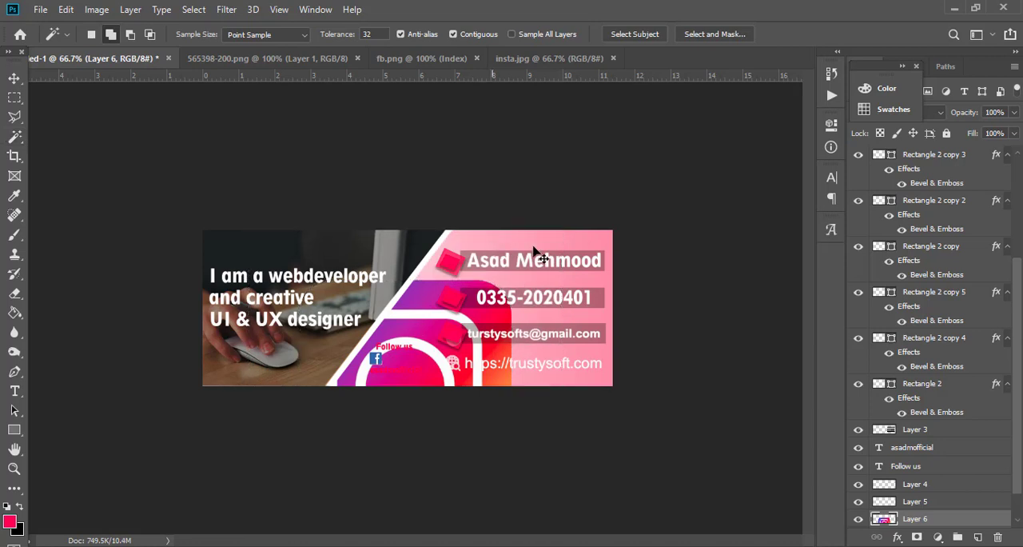
Scale the Instagram logo to about 26% over the "Follow us" section and remove its remaining white background with the Magic Wand.
key("ctrl+t")
left_click_drag(560, 277, 411, 344)
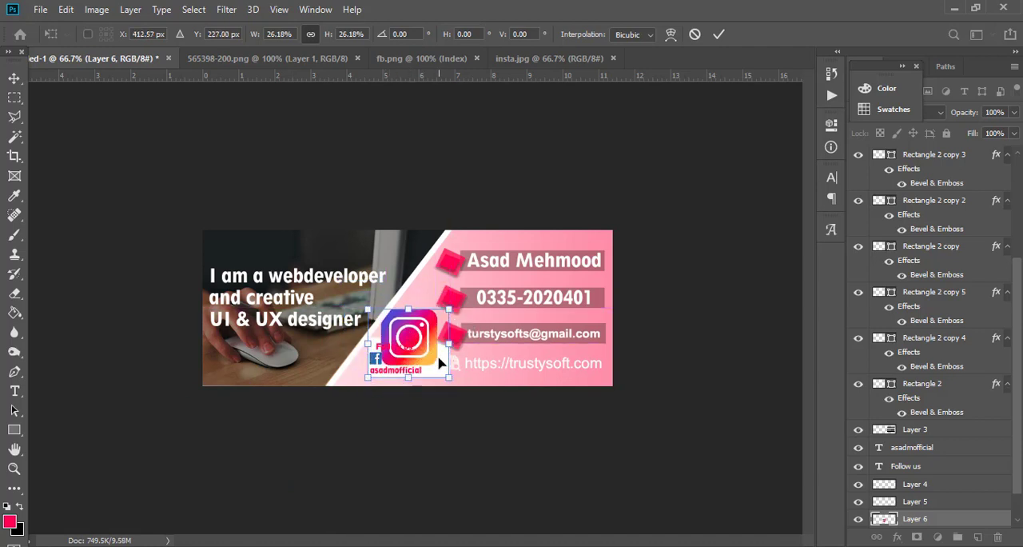
key("Return")
key("w")
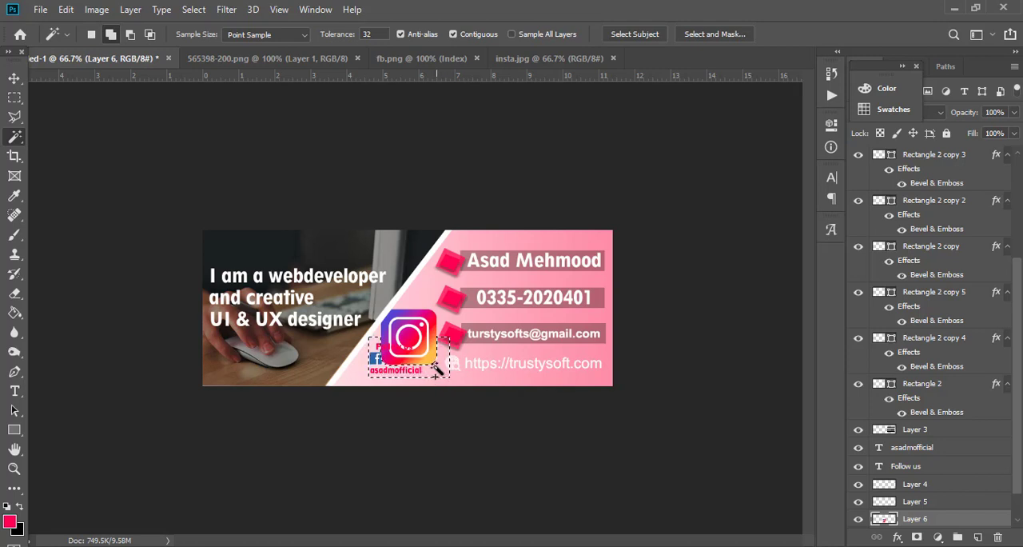
Scale the Instagram logo down to about 21% and place it beside the Facebook icon, leaving a small gap.
key("ctrl+t")
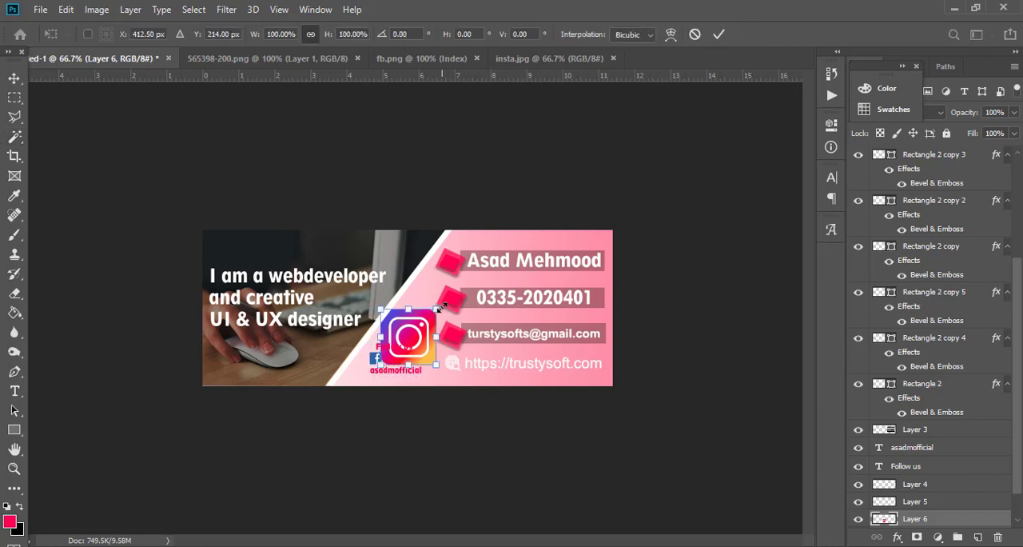
left_click_drag(432, 317, 406, 357)
key("ctrl+plus")
key("ctrl+plus")
key("ctrl+plus")
key("ctrl+plus")
key("space")
left_click_drag(370, 390, 391, 224)
left_click_drag(336, 422, 392, 402)
left_click_drag(372, 437, 345, 438)
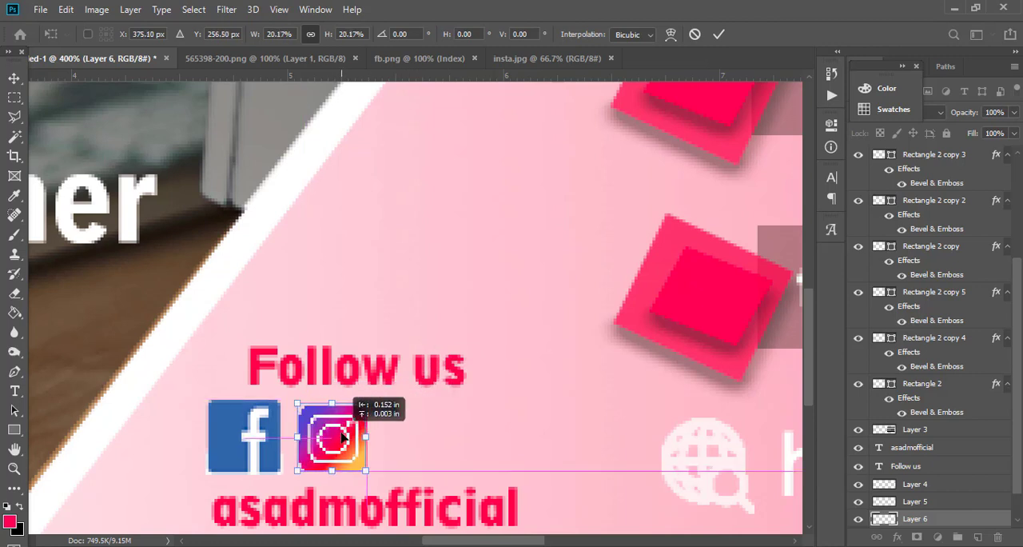
left_click_drag(369, 399, 368, 400)
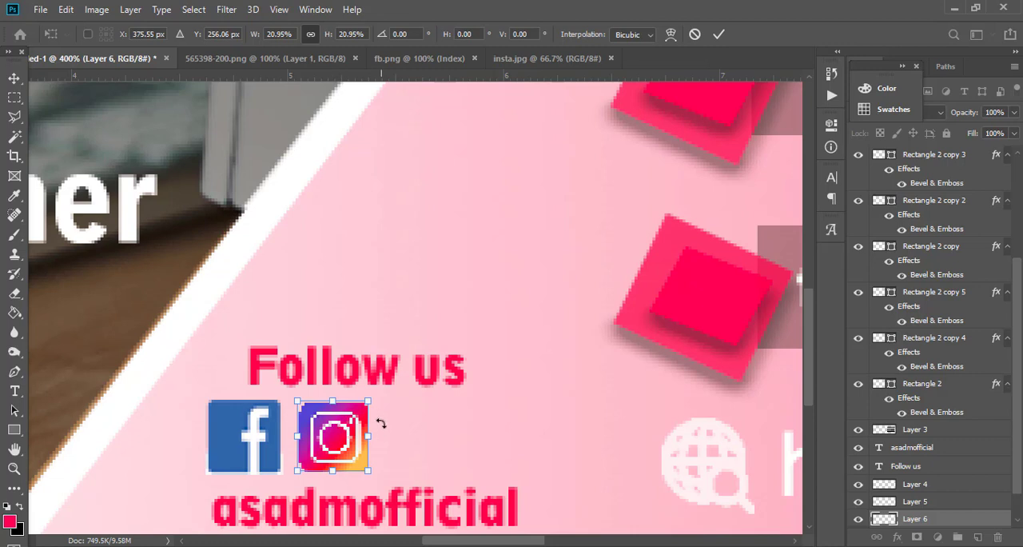
key("Return")
key("w")
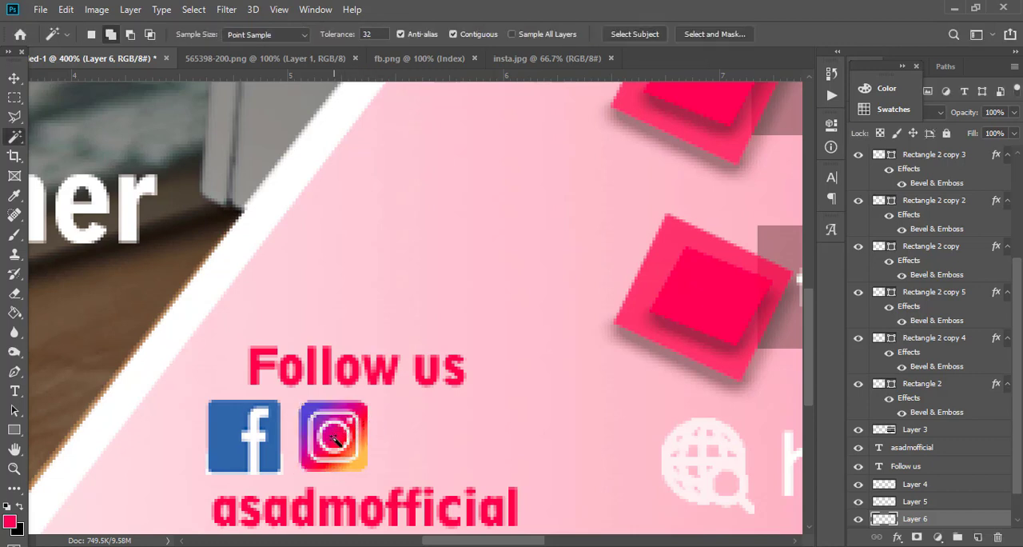
left_click(15, 77)
left_click_drag(330, 434, 336, 436)
Scale the Facebook icon to about 92% and nudge it up so it lines up with the Instagram icon.
left_click(260, 434)
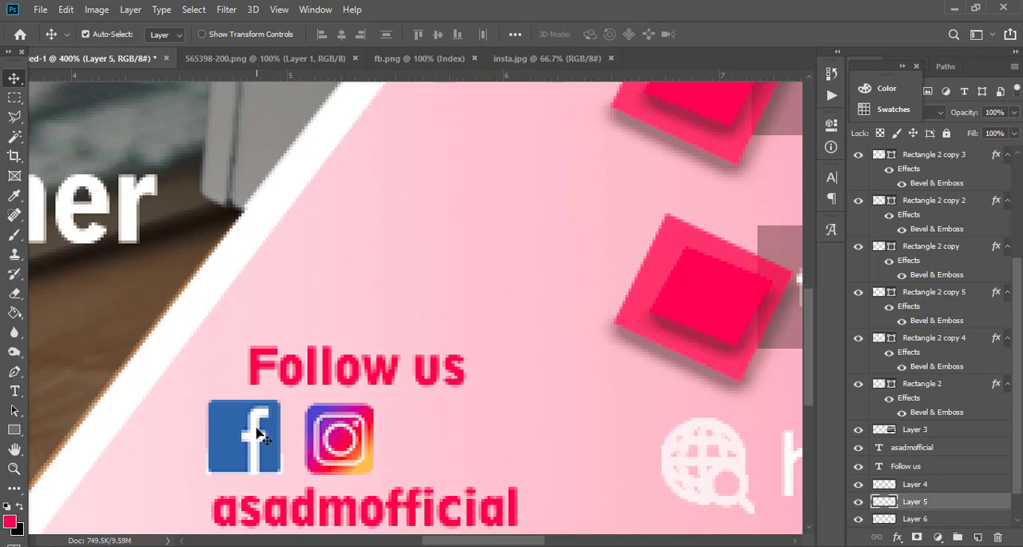
key("ctrl+t")
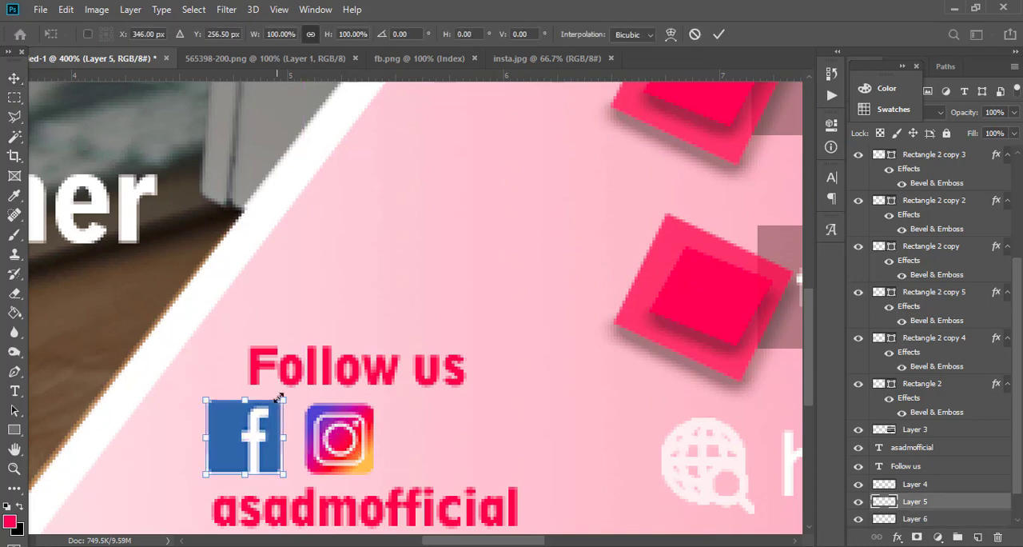
left_click_drag(283, 400, 278, 406)
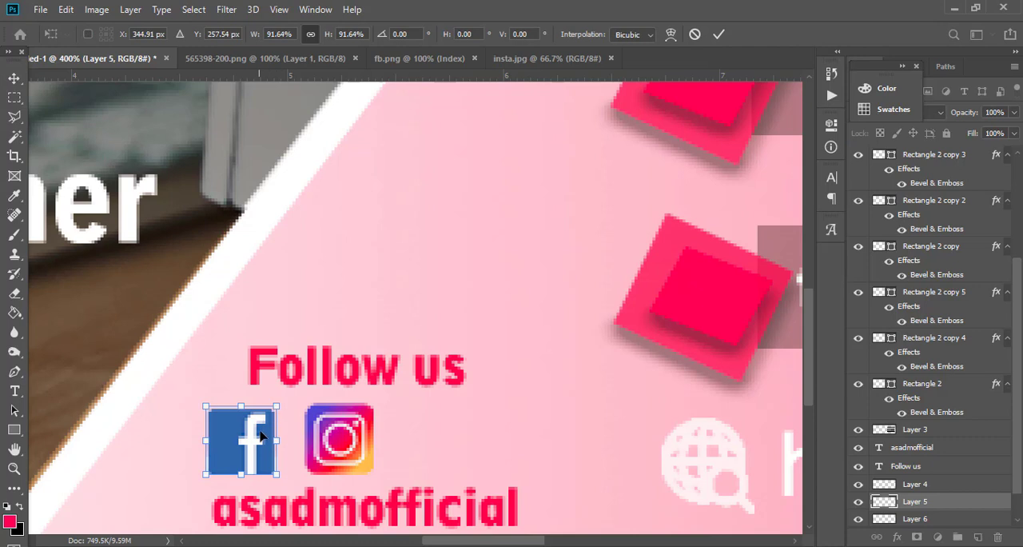
key("Up")
key("Up")
key("Down")
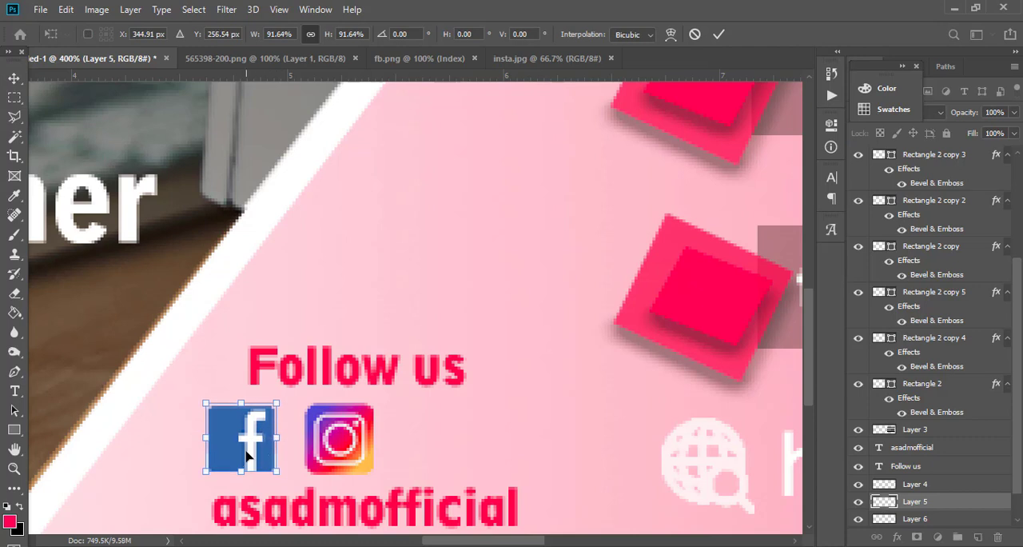
key("Return")
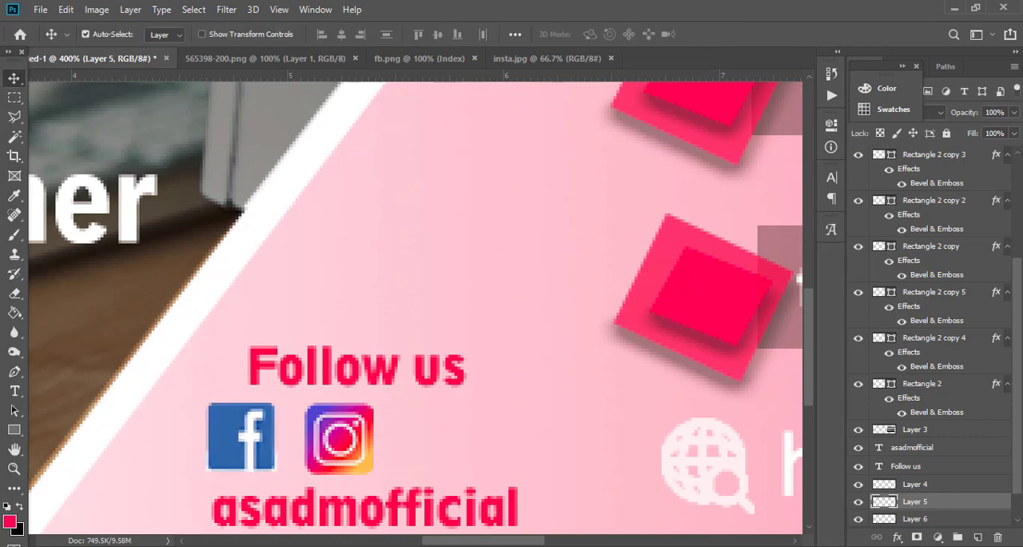
Switch to the browser and save the red Wikipedia YouTube logo from the related images as Youtube(amin).png.
key("alt+Tab")
scroll(550, 245, "down", 3)
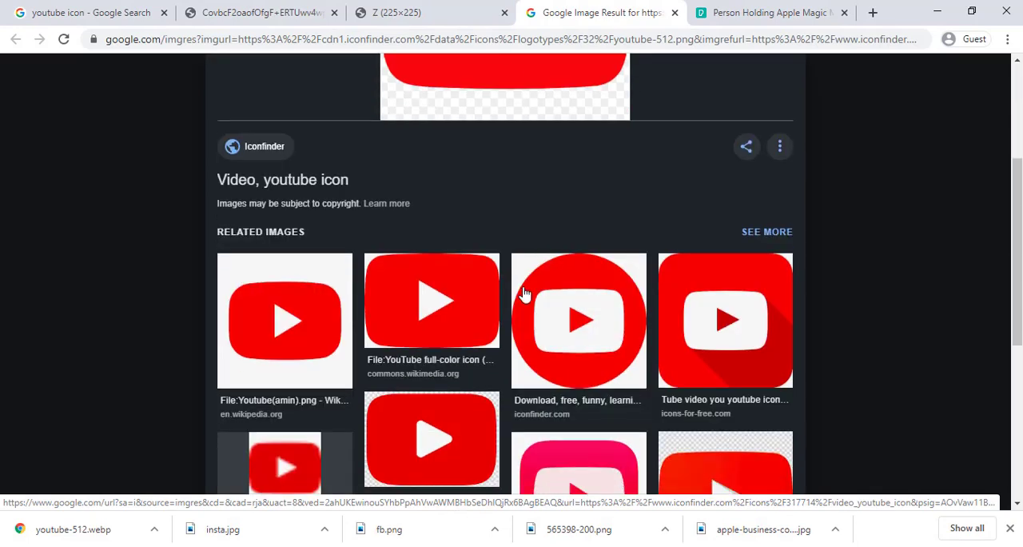
left_click(322, 342)
right_click(527, 205)
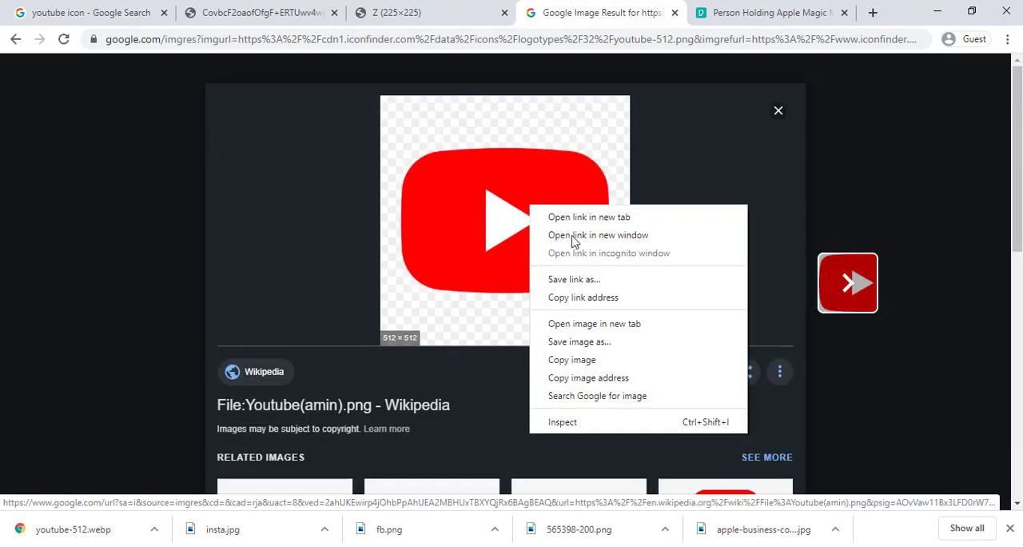
left_click(594, 339)
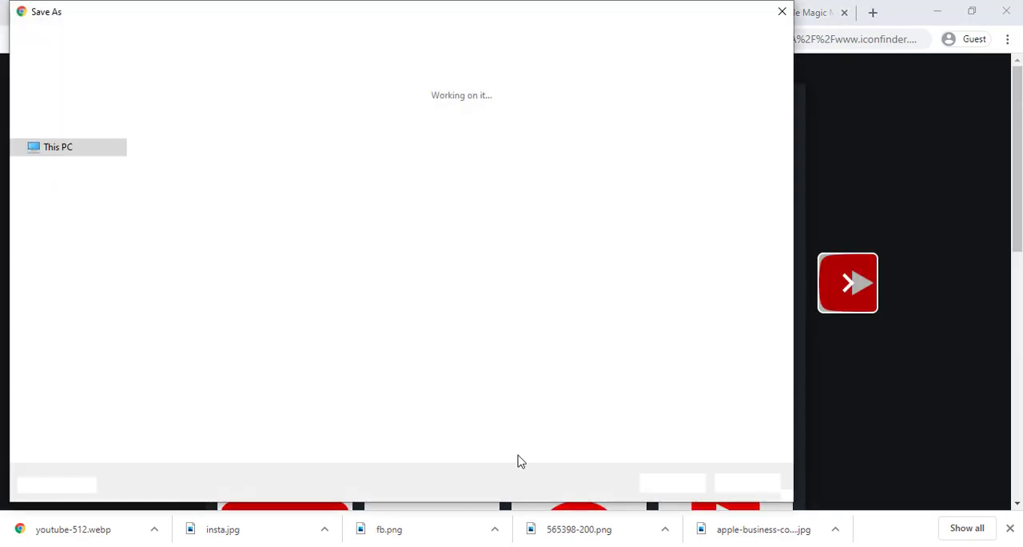
left_click(663, 482)
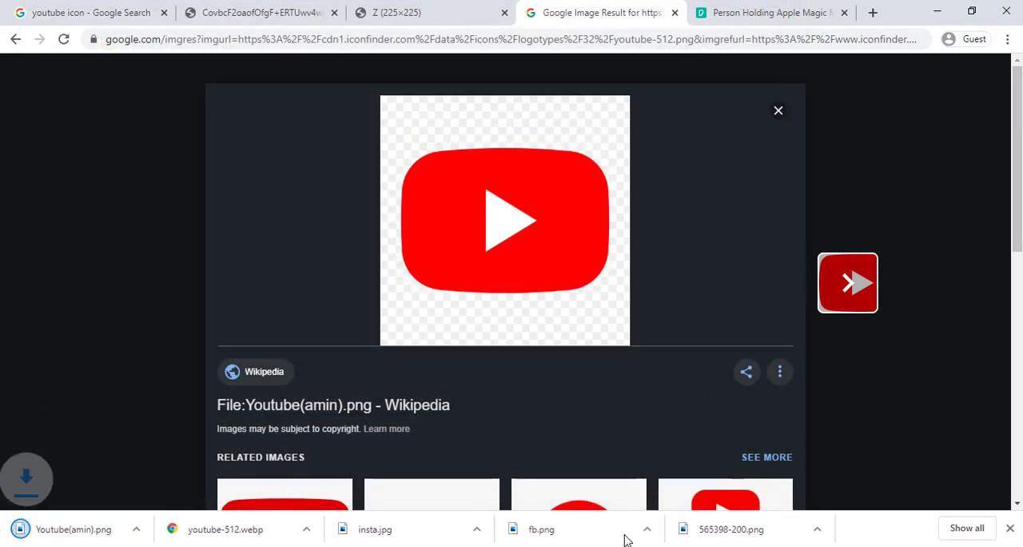
Switch back to Photoshop, open Youtube(amin).png and bring its logo into the cover design.
key("alt+Tab")
left_click(40, 10)
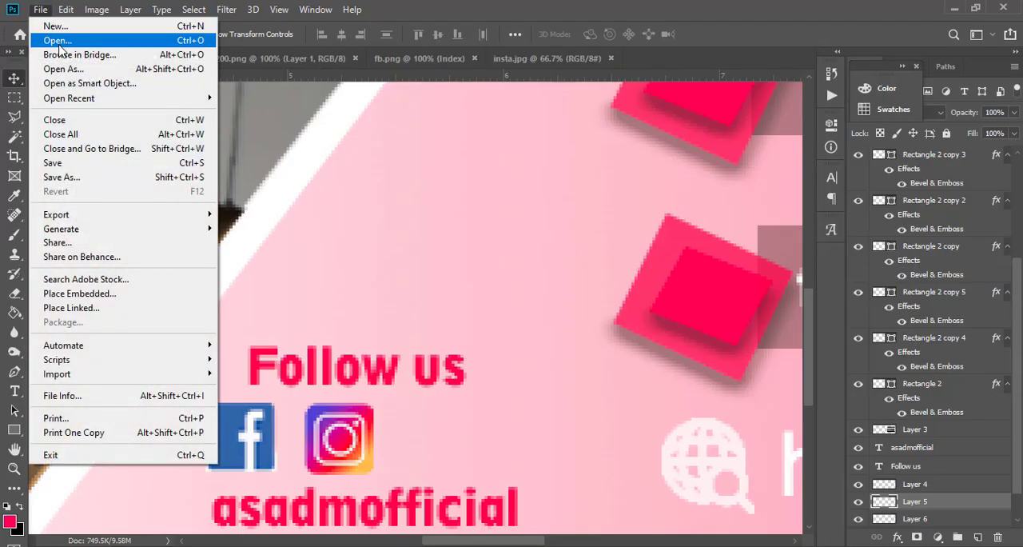
left_click(44, 38)
double_click(436, 224)
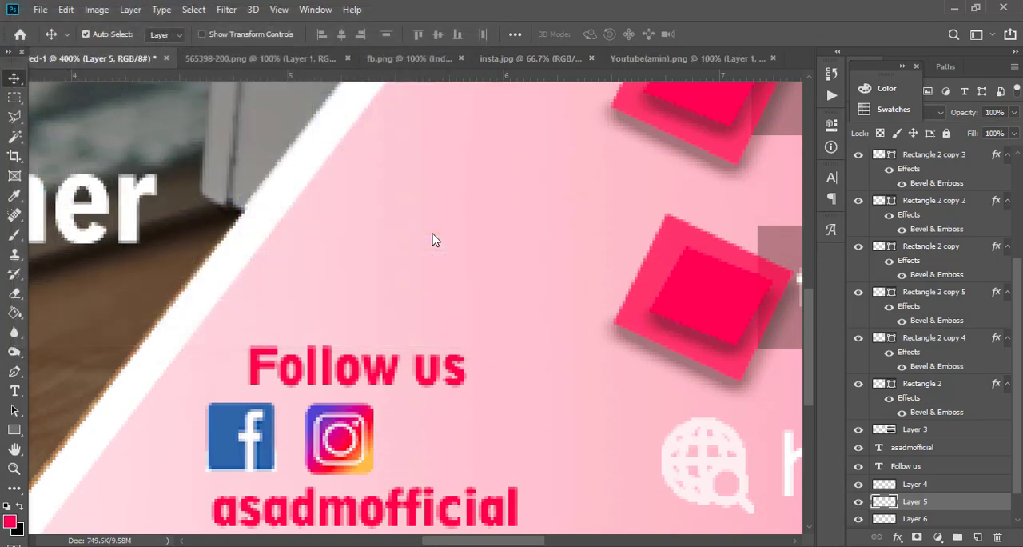
left_click_drag(391, 227, 423, 332)
key("ctrl+z")
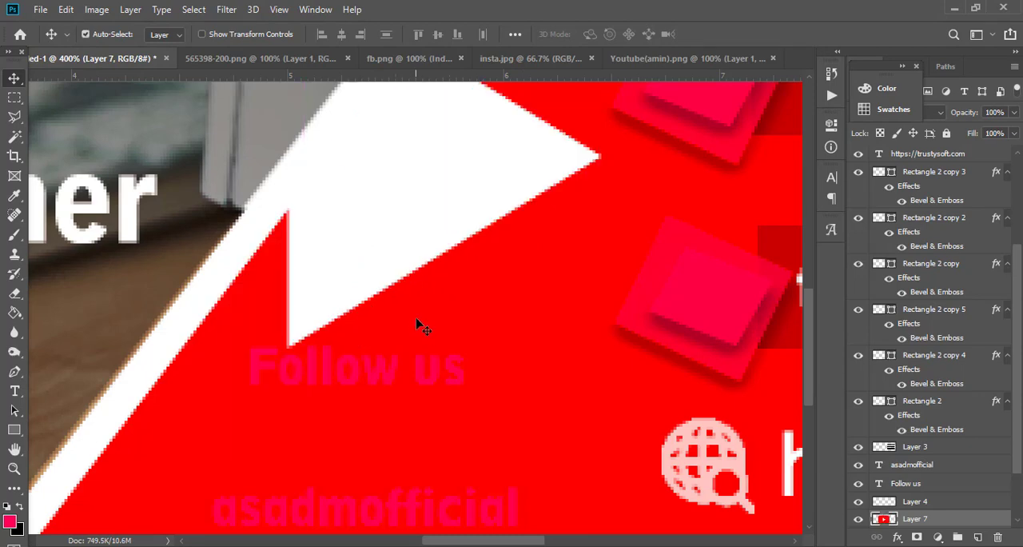
Scale the YouTube logo down to about 12% and move it beside the Instagram icon under "Follow us".
scroll(416, 323, "down", 5)
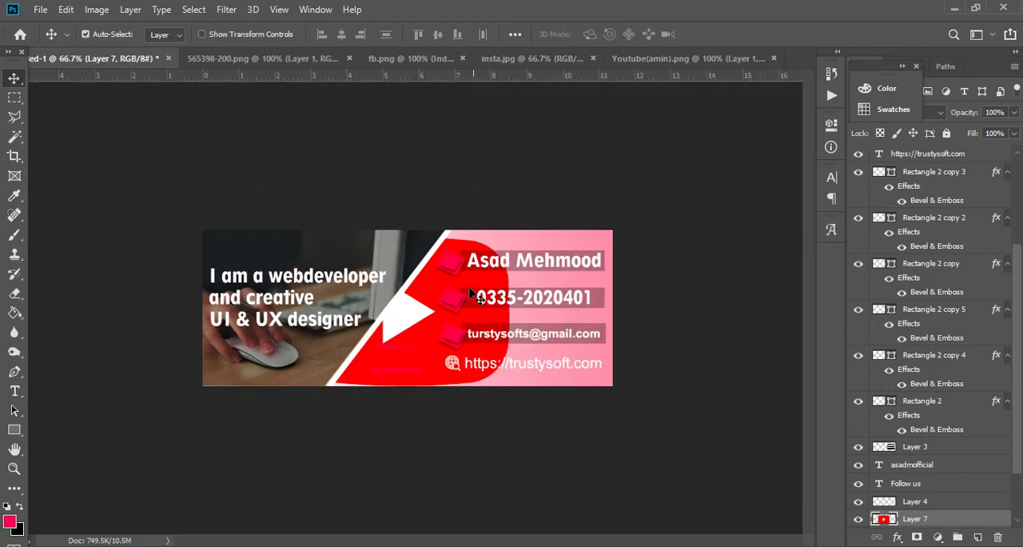
key("ctrl+t")
left_click_drag(505, 232, 391, 330)
left_click_drag(365, 370, 415, 367)
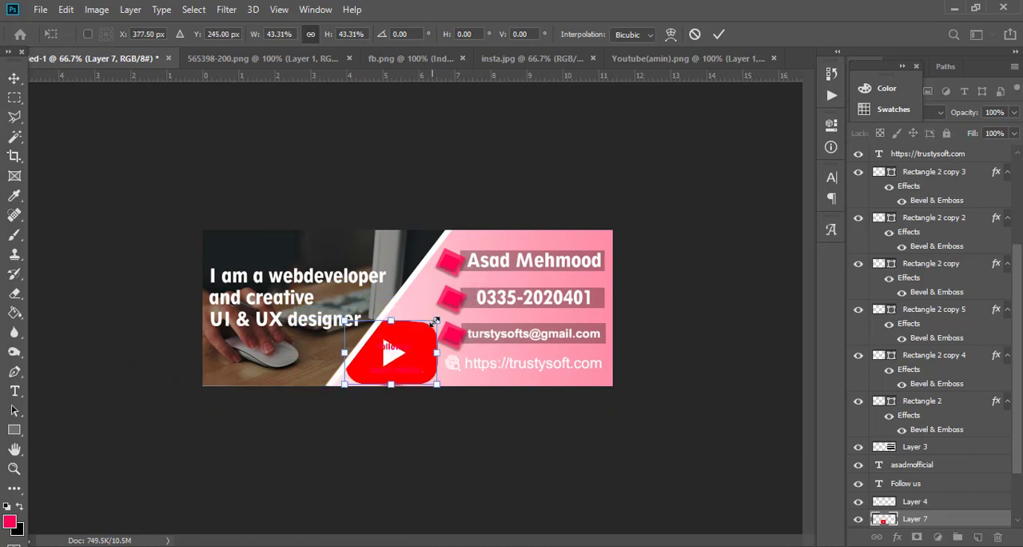
left_click_drag(433, 321, 413, 352)
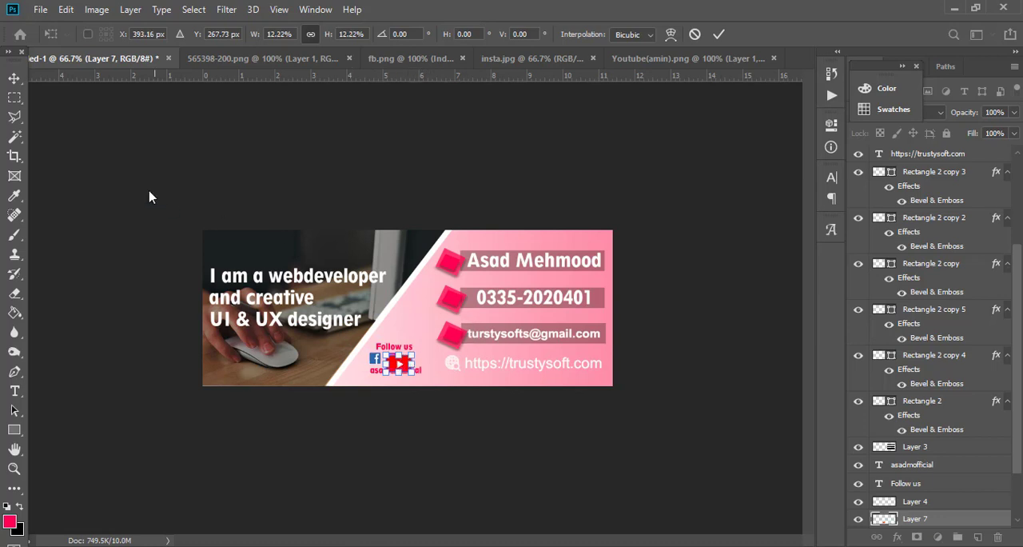
left_click(13, 79)
left_click_drag(398, 364, 412, 362)
Shrink the YouTube icon further so it fits between "Follow us" and the username line, level with the Instagram icon.
key("ctrl+plus")
key("ctrl+plus")
key("ctrl+plus")
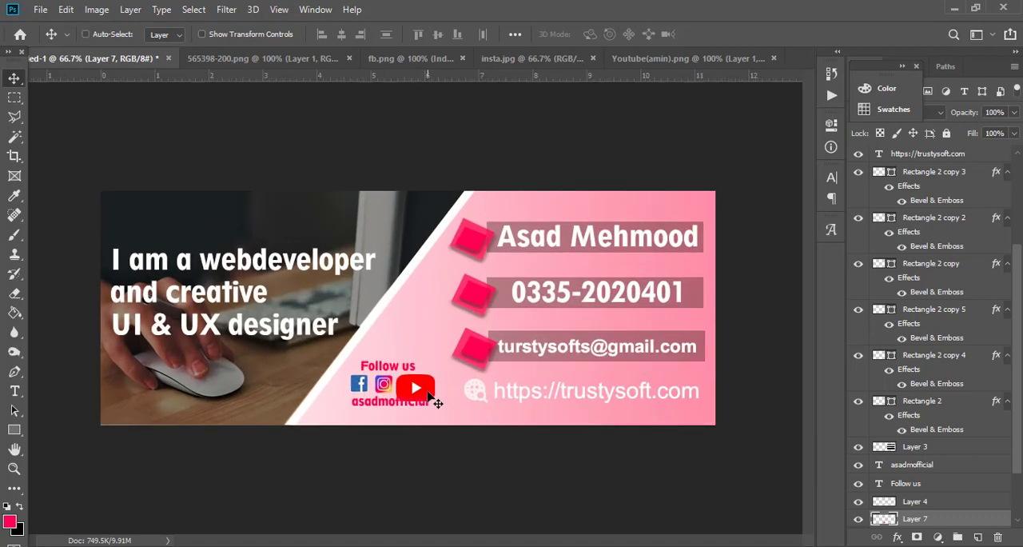
left_click_drag(457, 367, 436, 226)
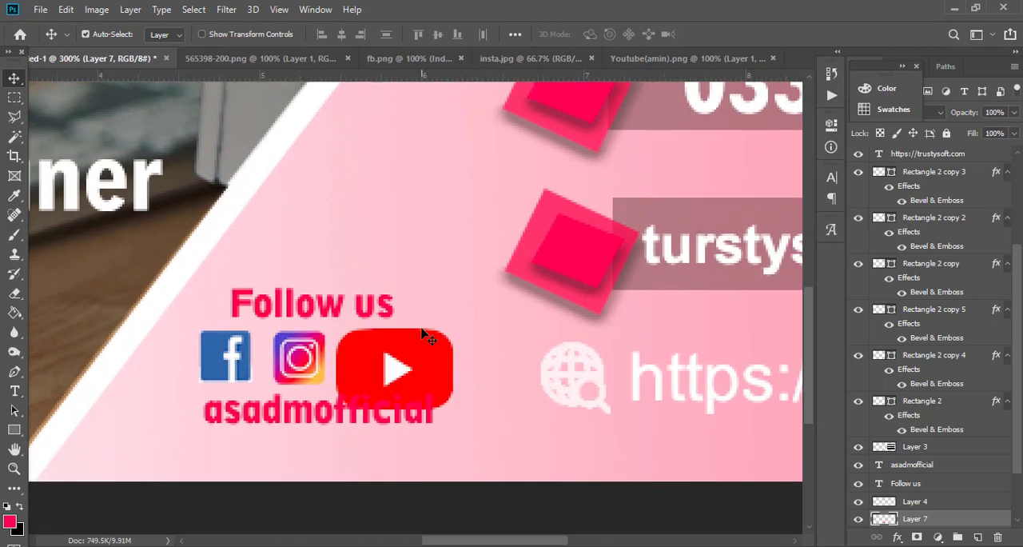
key("ctrl+t")
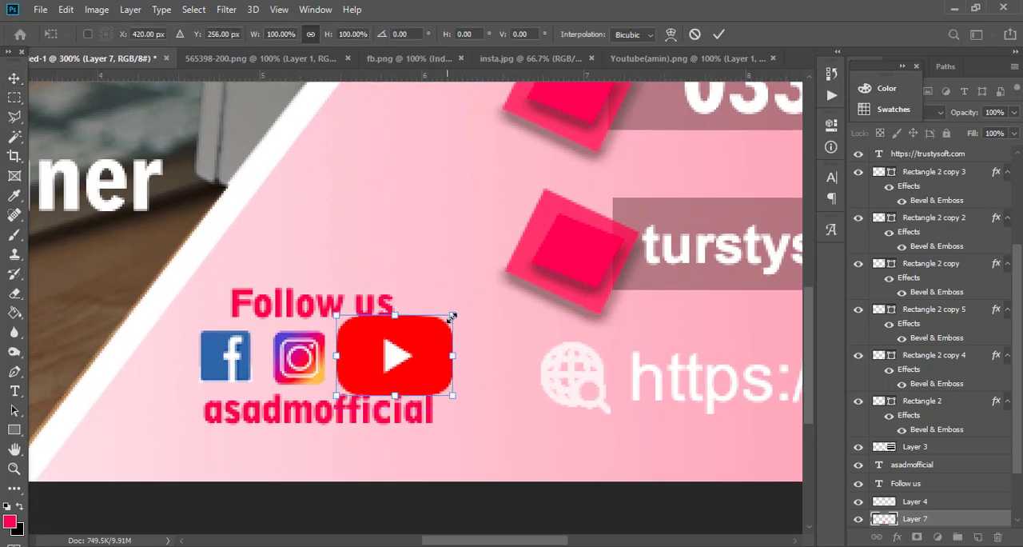
left_click_drag(417, 346, 418, 335)
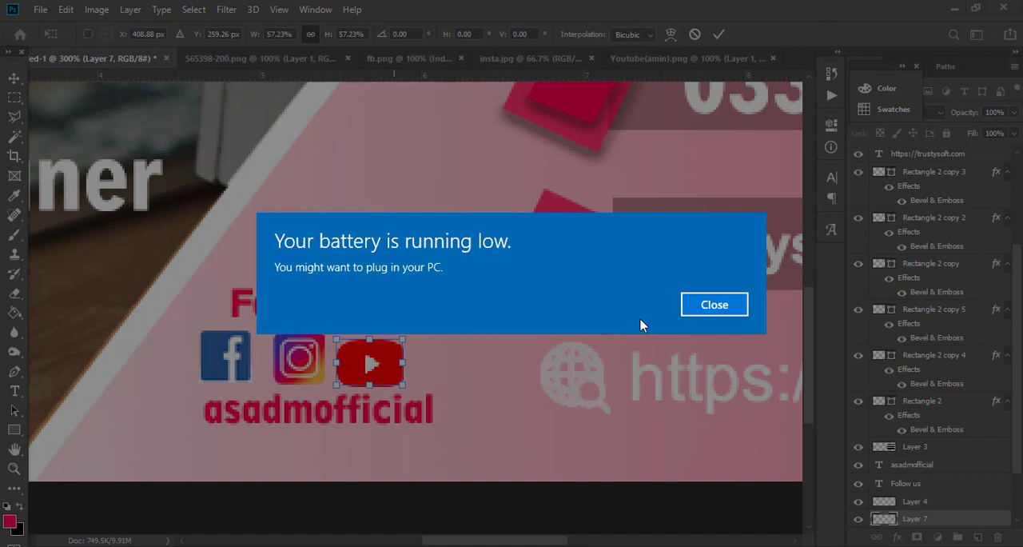
left_click(713, 304)
left_click_drag(387, 362, 409, 337)
key("Return")
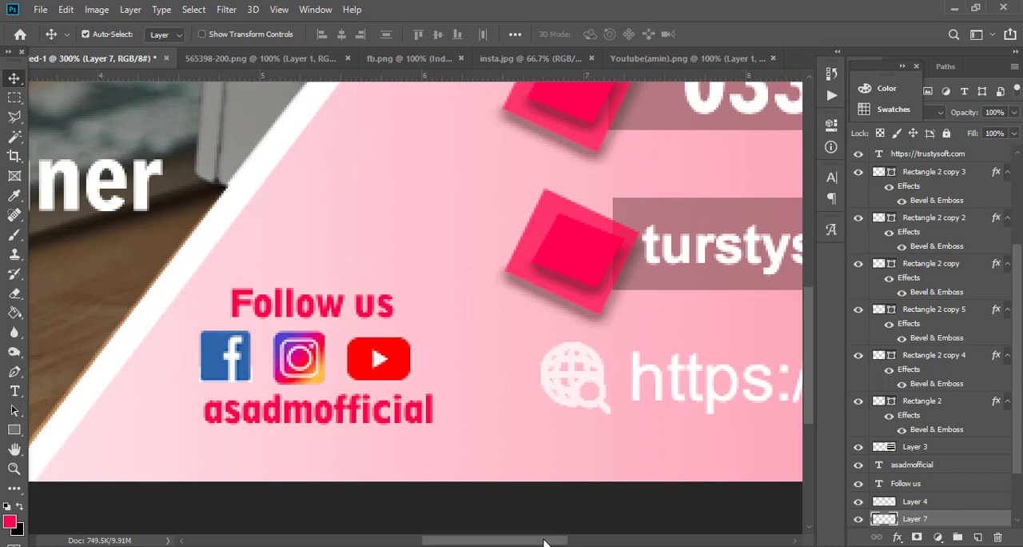
Shift the YouTube, Instagram and Facebook icons to the right so they sit evenly spaced between "Follow us" and the username line.
mouse_move(544, 541)
left_mouse_down()
mouse_move(589, 539)
mouse_move(547, 541)
left_mouse_up()
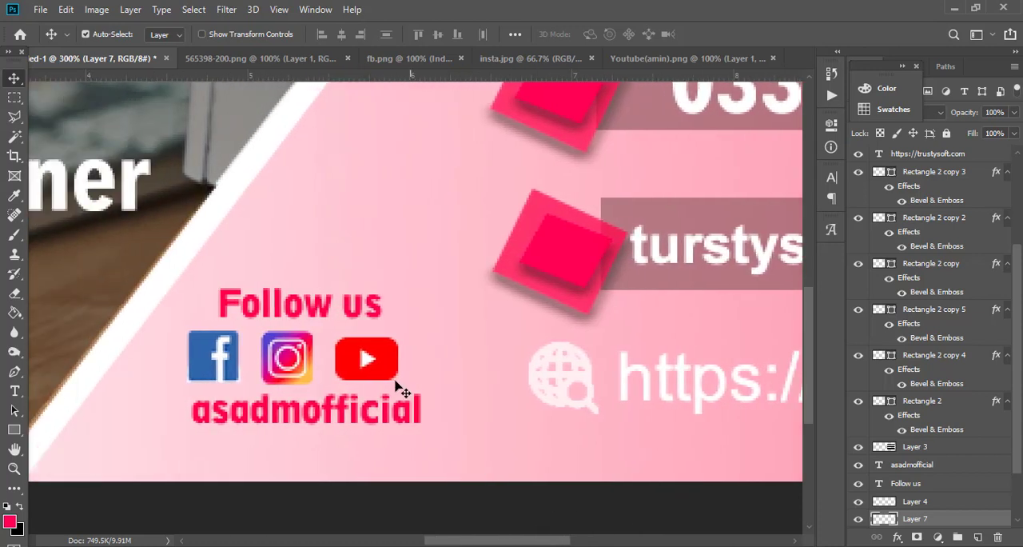
left_click_drag(376, 373, 391, 370)
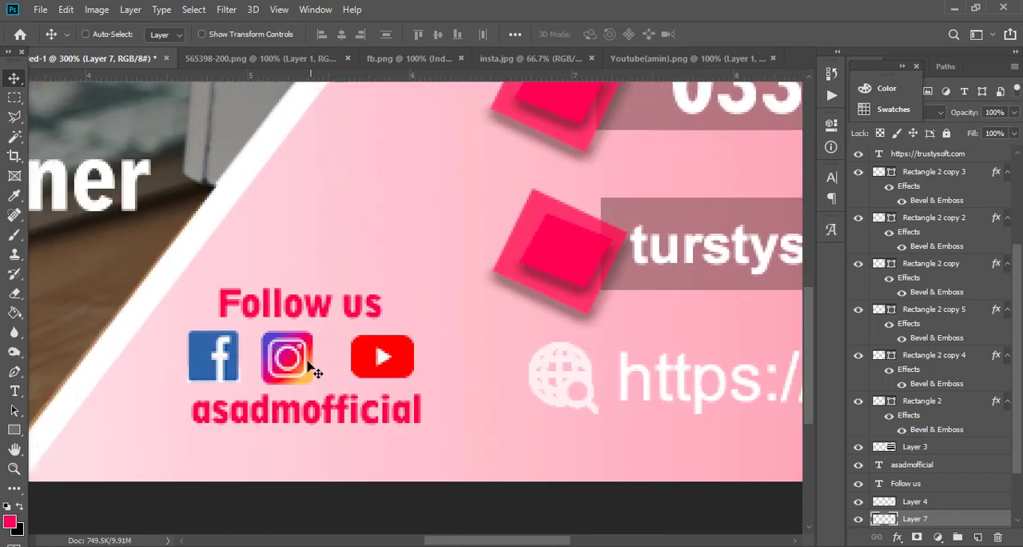
left_click_drag(314, 373, 330, 373)
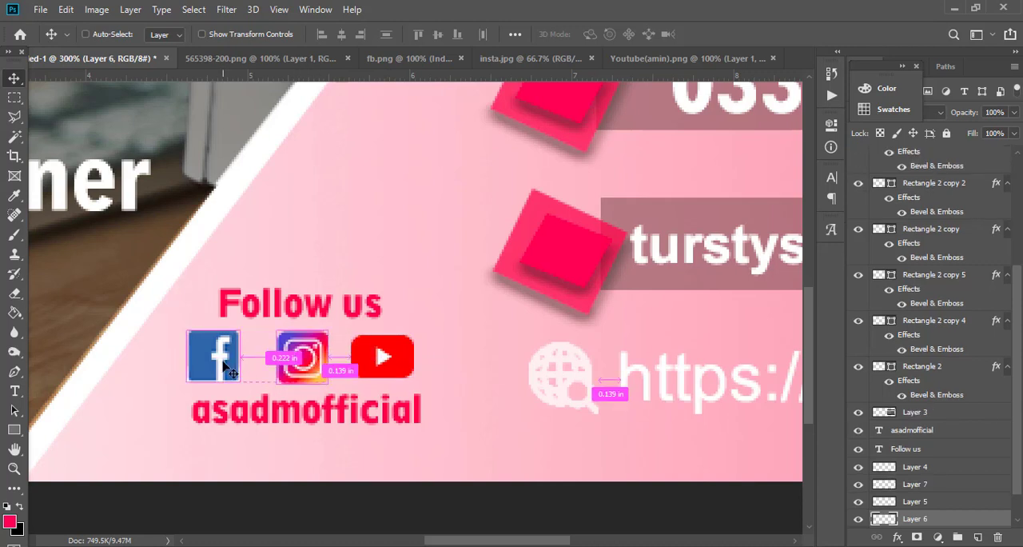
left_click_drag(226, 366, 240, 366)
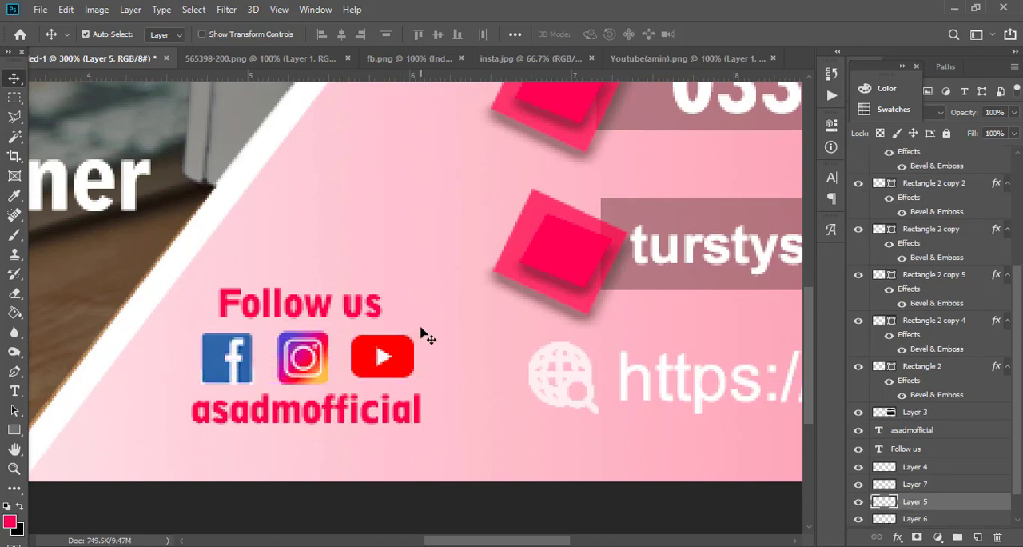
scroll(568, 365, "up", 3)
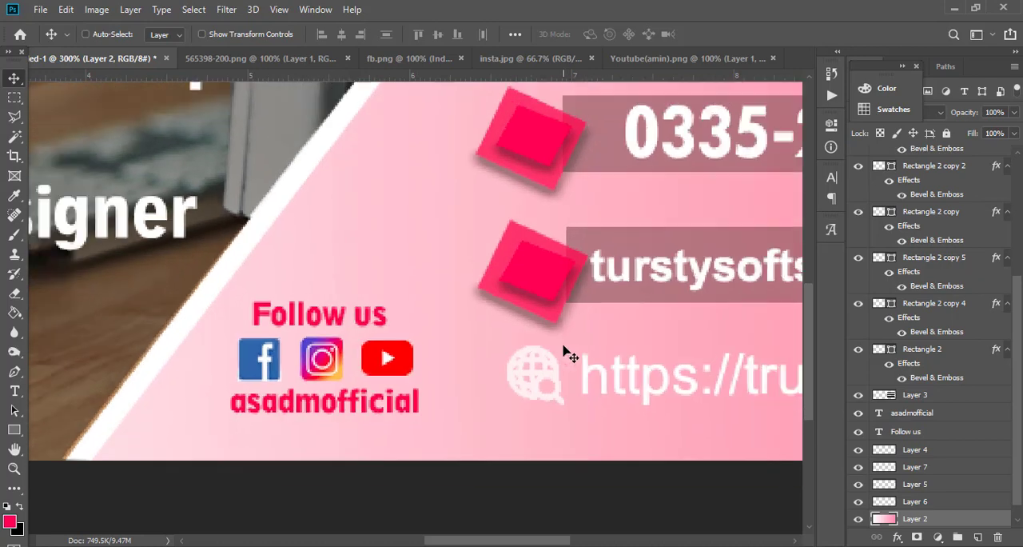
scroll(568, 354, "down", 2)
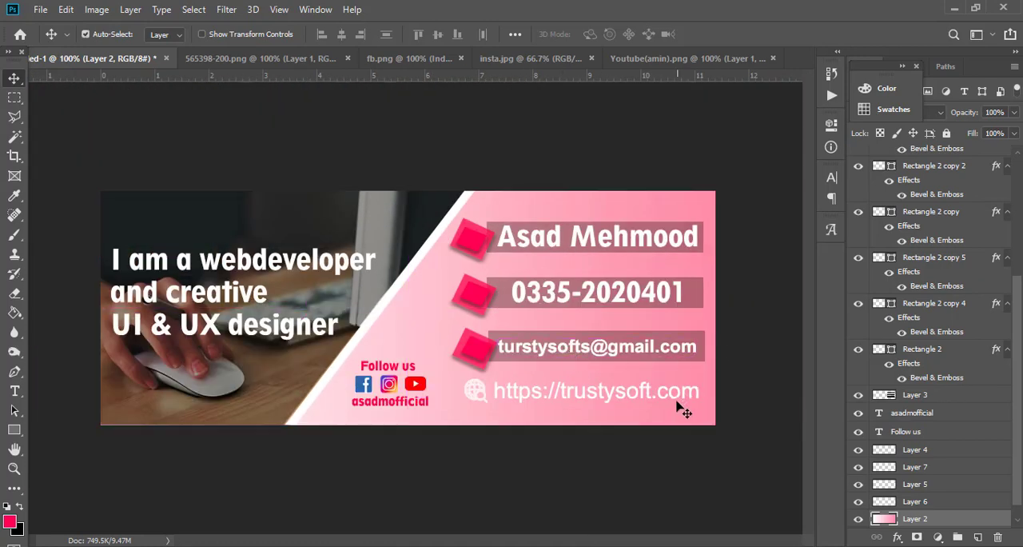
Move the website address and its globe icon slightly down, keeping them aligned below the e-mail bar.
mouse_move(630, 390)
left_mouse_down()
mouse_move(623, 404)
mouse_move(633, 419)
mouse_move(624, 409)
left_mouse_up()
left_click_drag(477, 400, 471, 402)
left_click(462, 391)
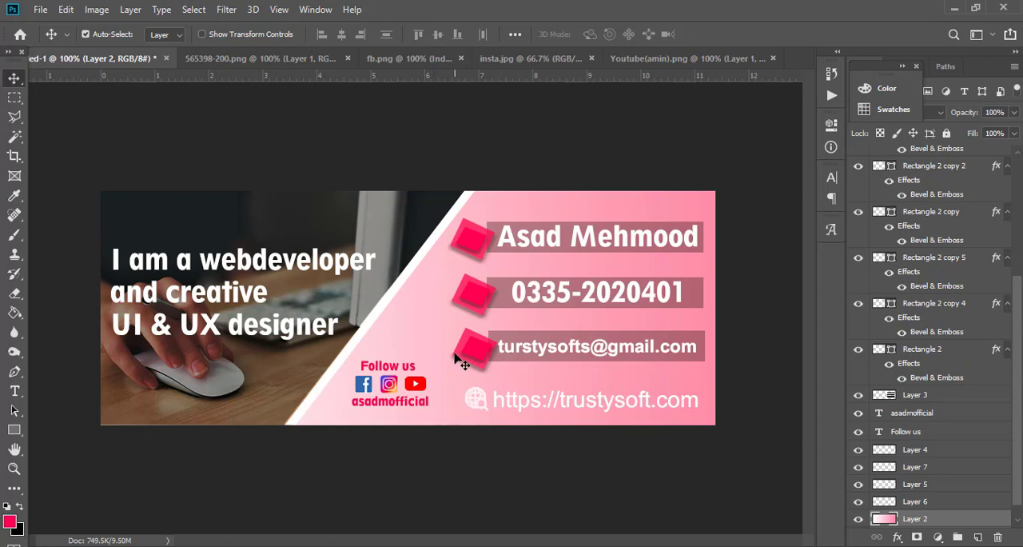
left_click(15, 430)
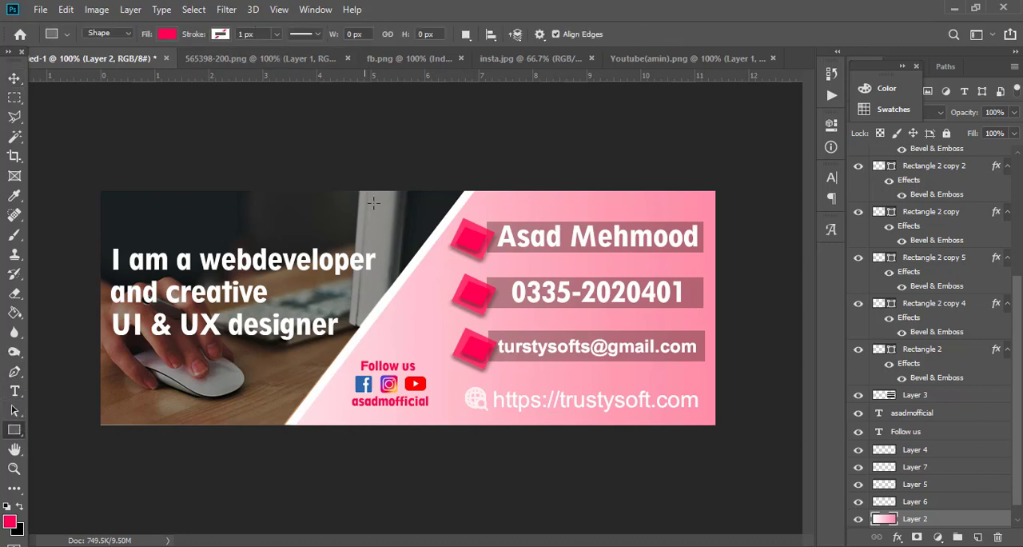
left_click(310, 33)
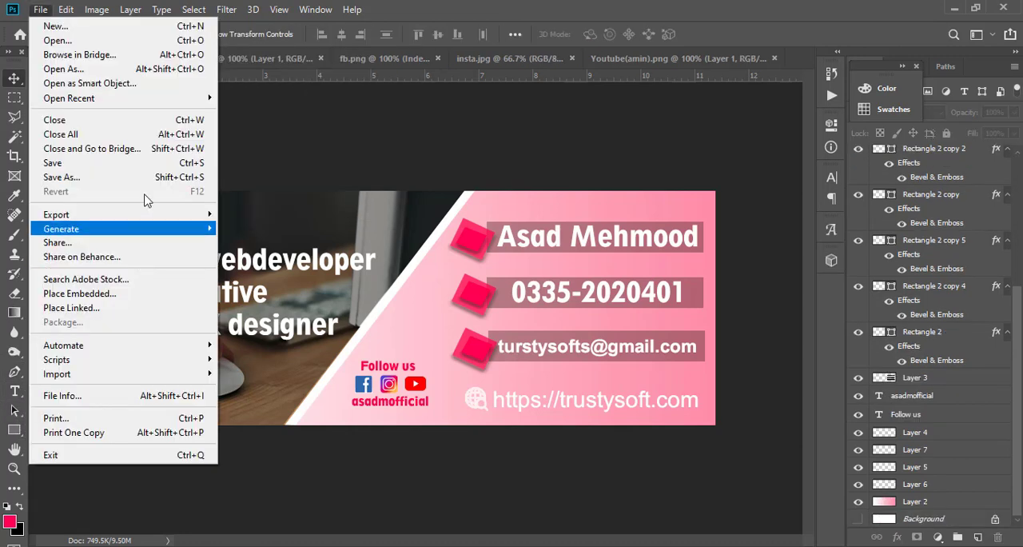
left_click(528, 6)
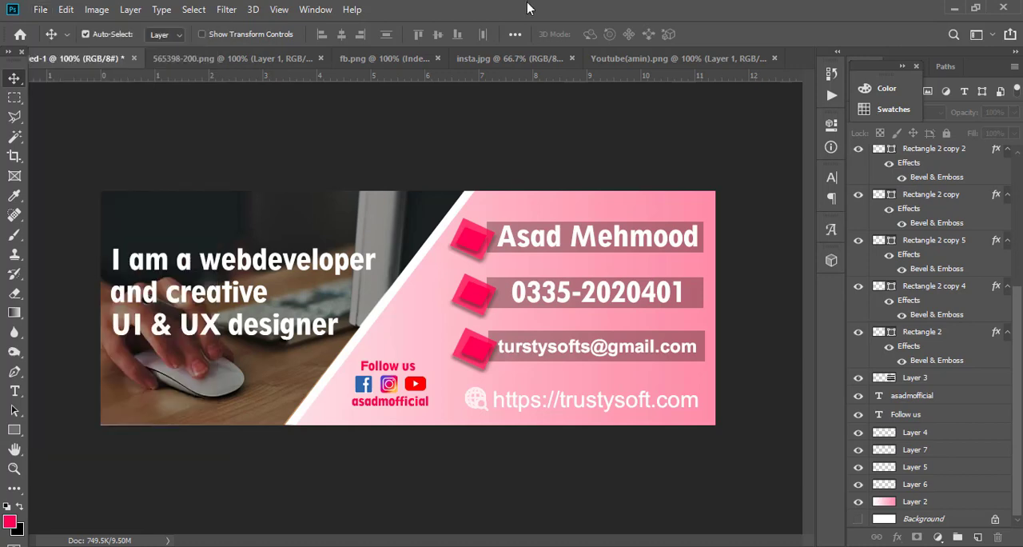
Start a Save for Web export of the cover design with the JPEG High preset.
left_click(39, 10)
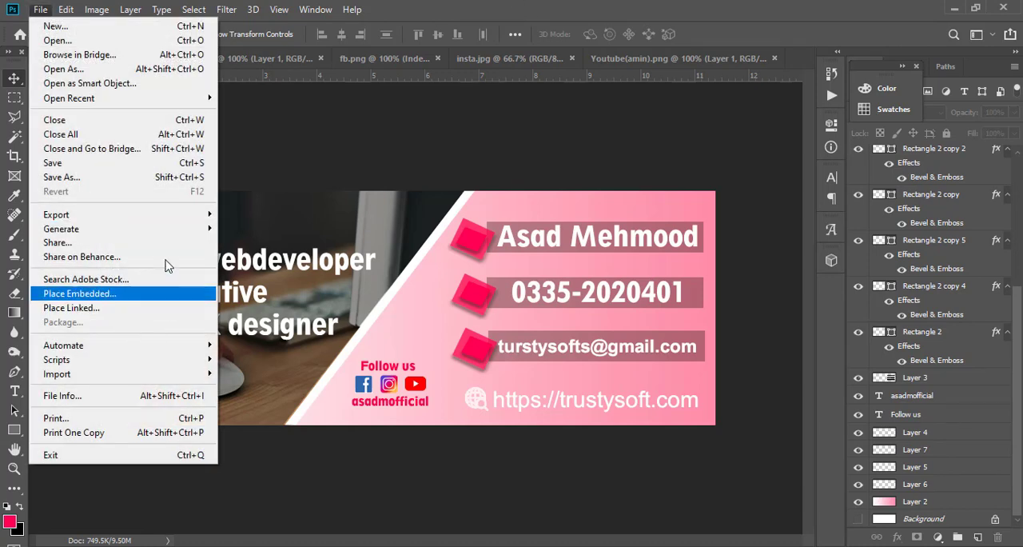
mouse_move(180, 218)
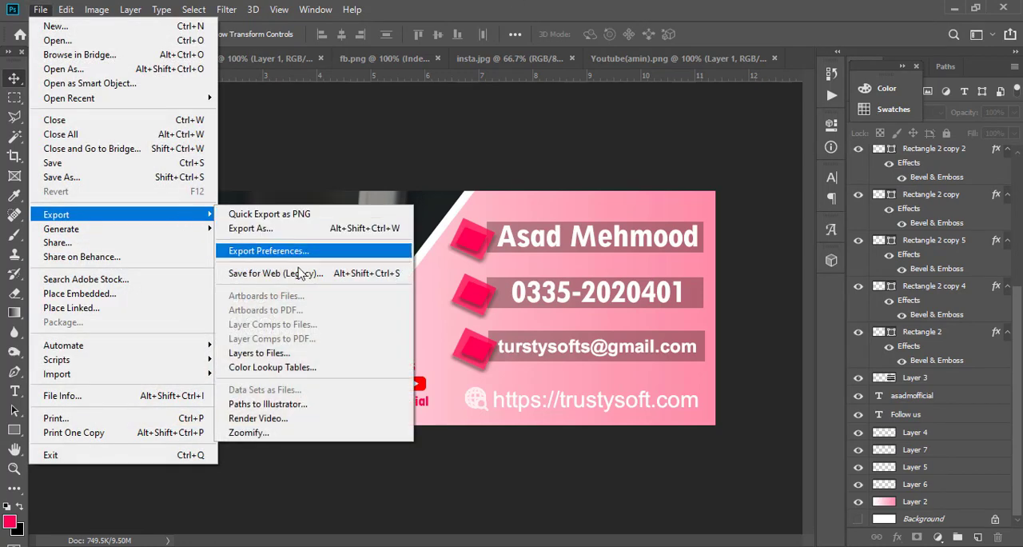
left_click(300, 273)
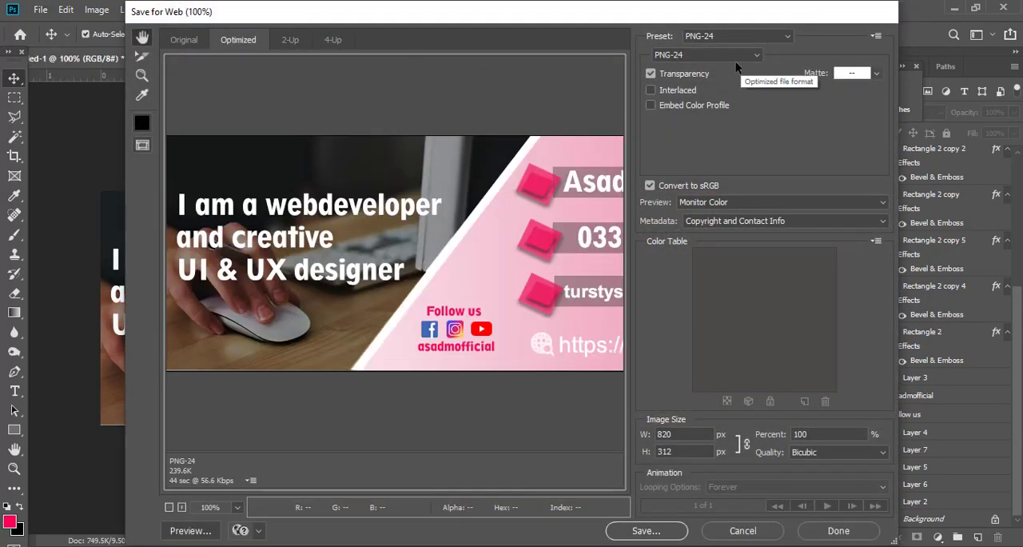
left_click(784, 37)
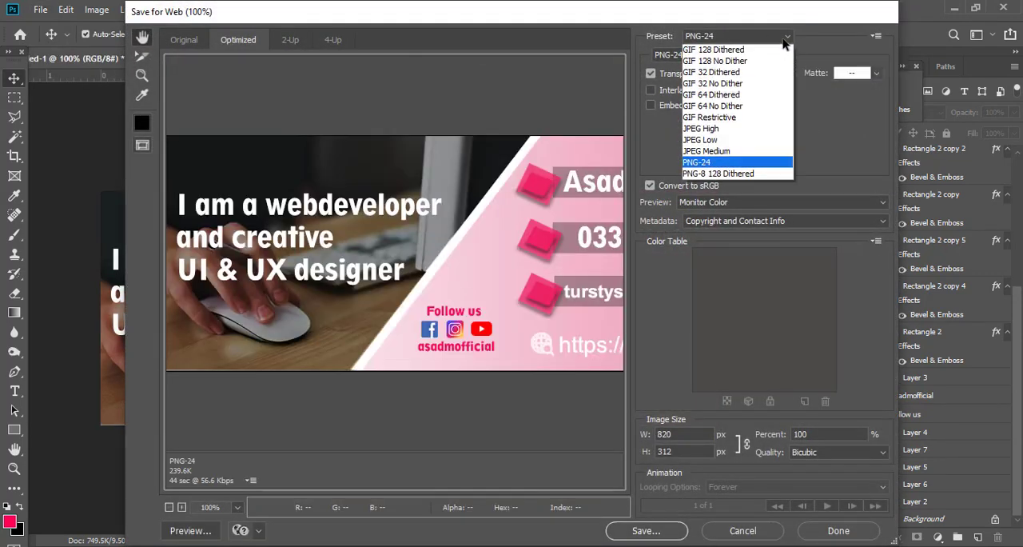
left_click(736, 129)
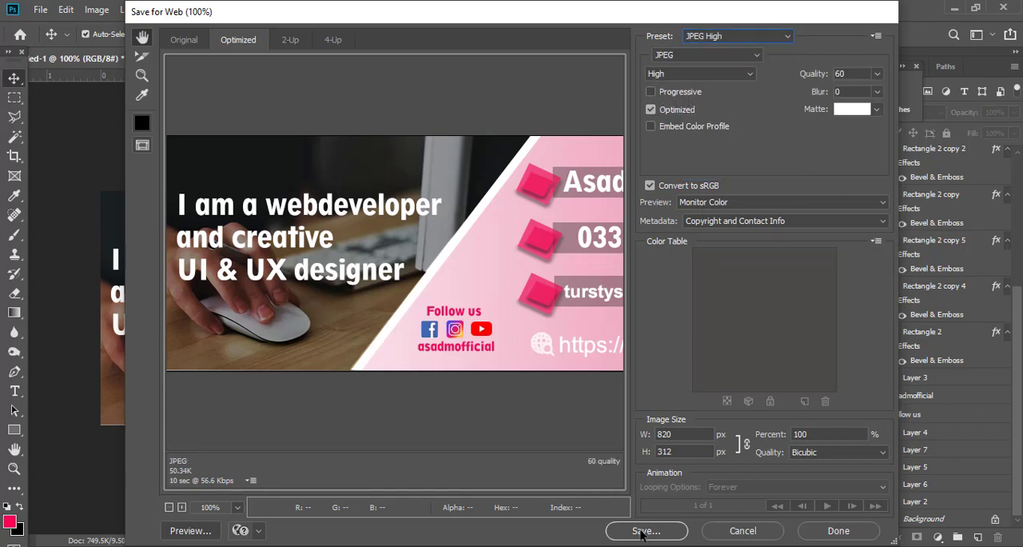
Save the optimized JPEG to the Desktop under the file name fb.
left_click(640, 533)
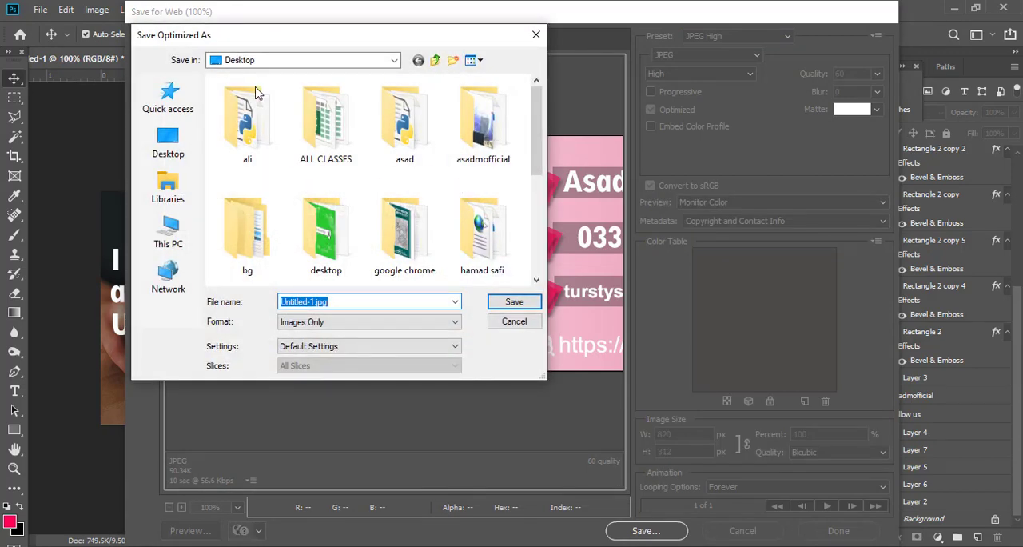
left_click(170, 137)
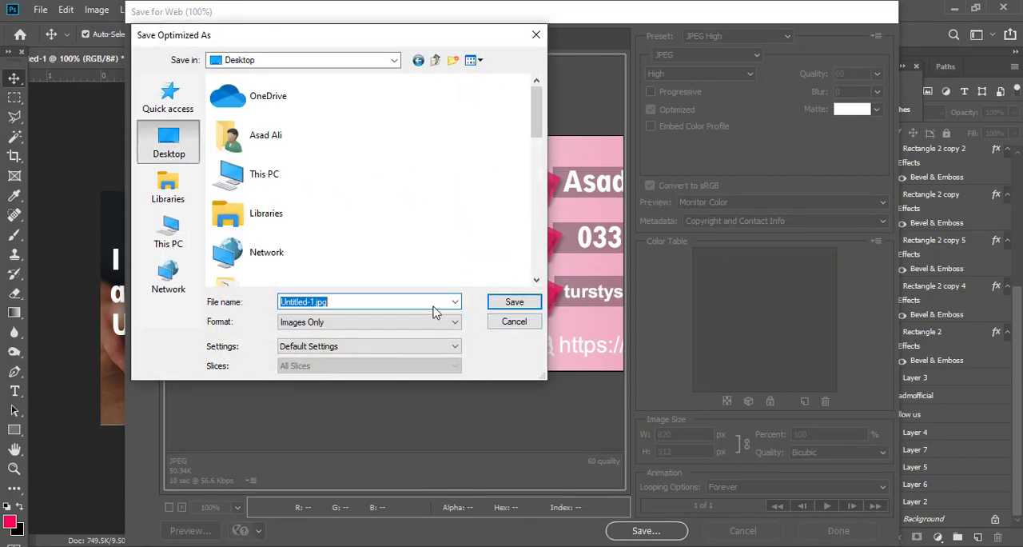
type("fb cover pgae")
key("Return")
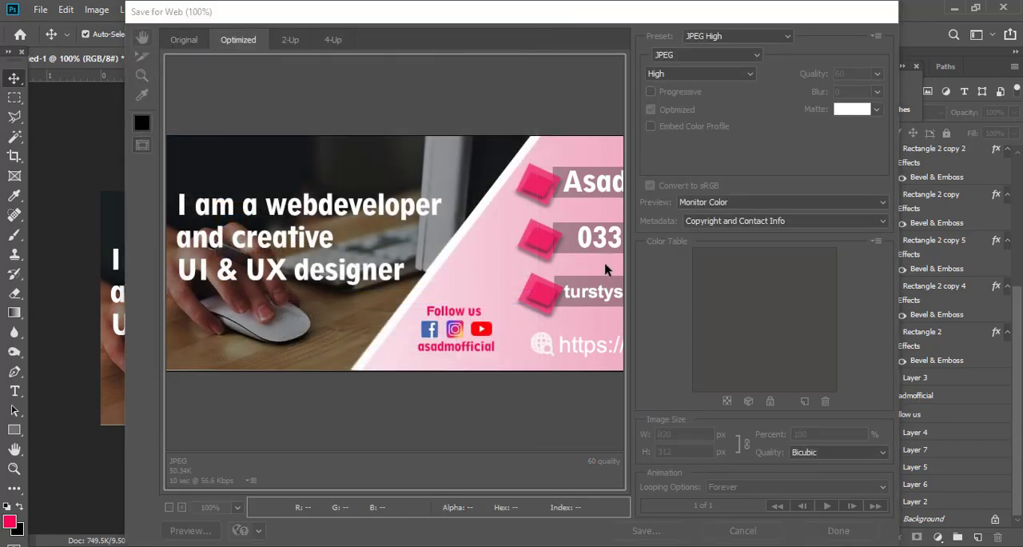